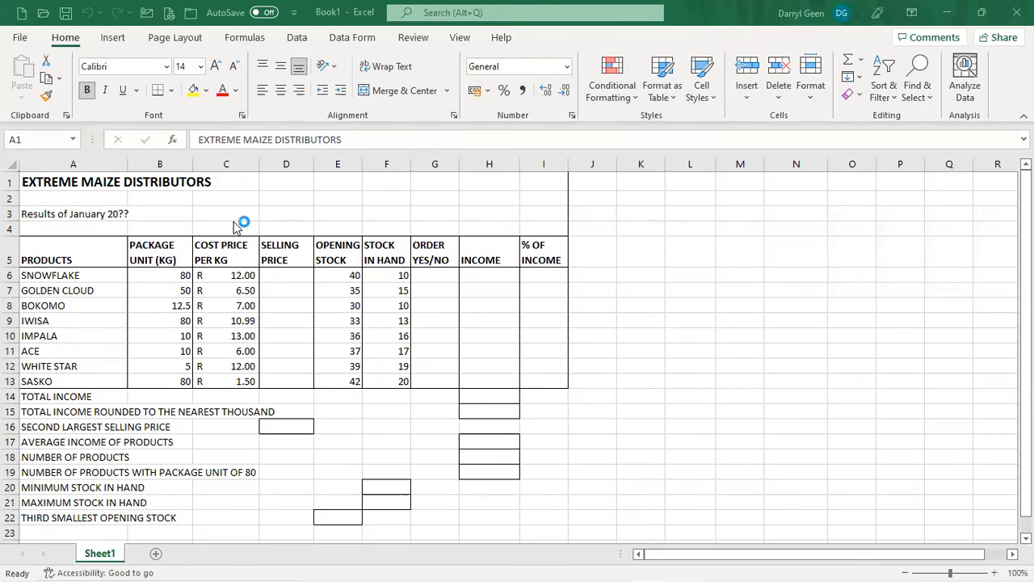
Complete the year in cell A3 so the subtitle reads "Results of January 2022"
click(36, 218)
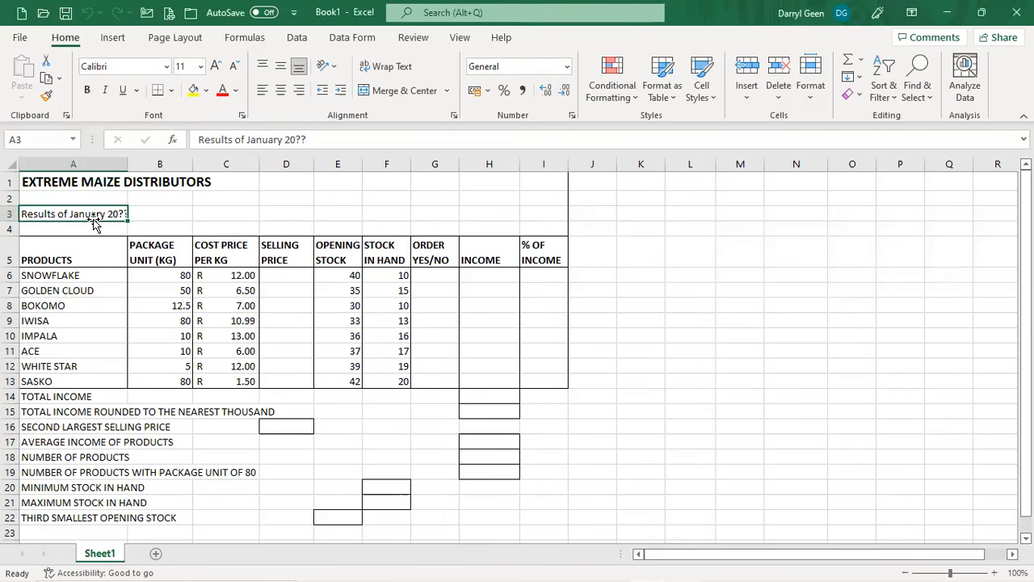
click(321, 143)
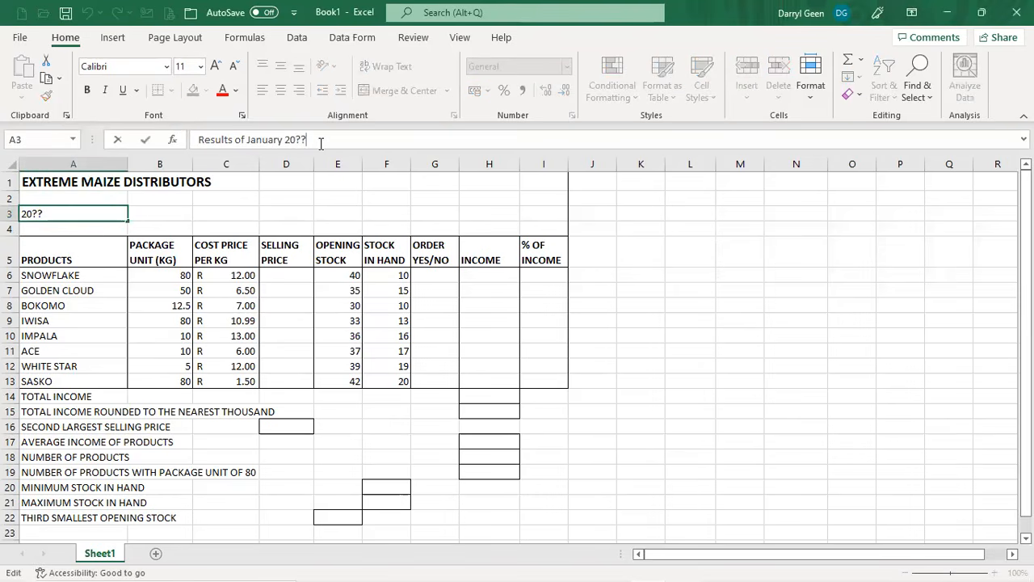
key(BackSpace)
key(BackSpace)
text(22)
key(Return)
Enter the formula =(B6*C6)*1.1 in D6 to calculate the selling price of Snowflake
key(Down)
key(Down)
key(Down)
key(Up)
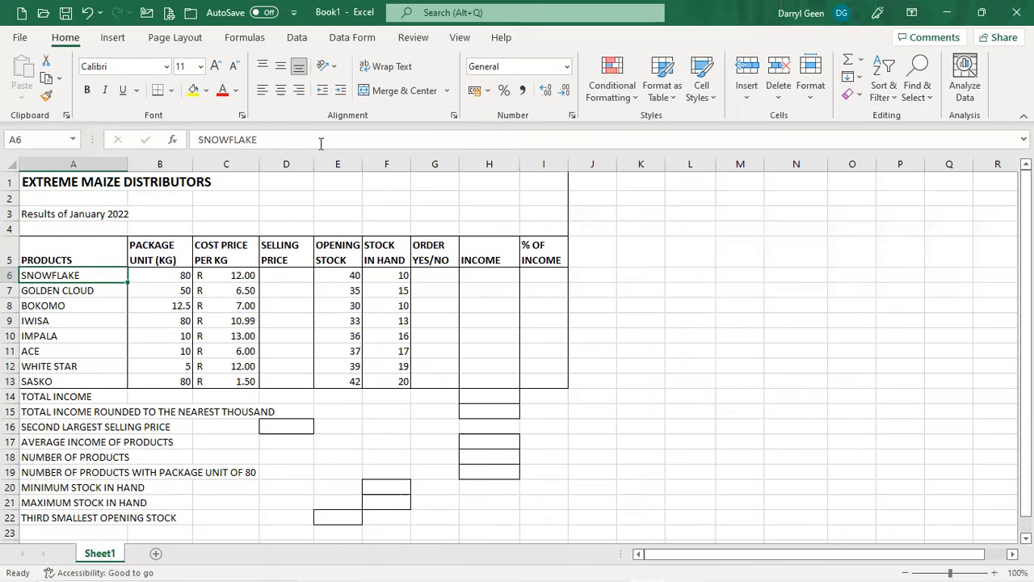
key(Down)
key(Up)
key(Right)
key(Right)
key(Left)
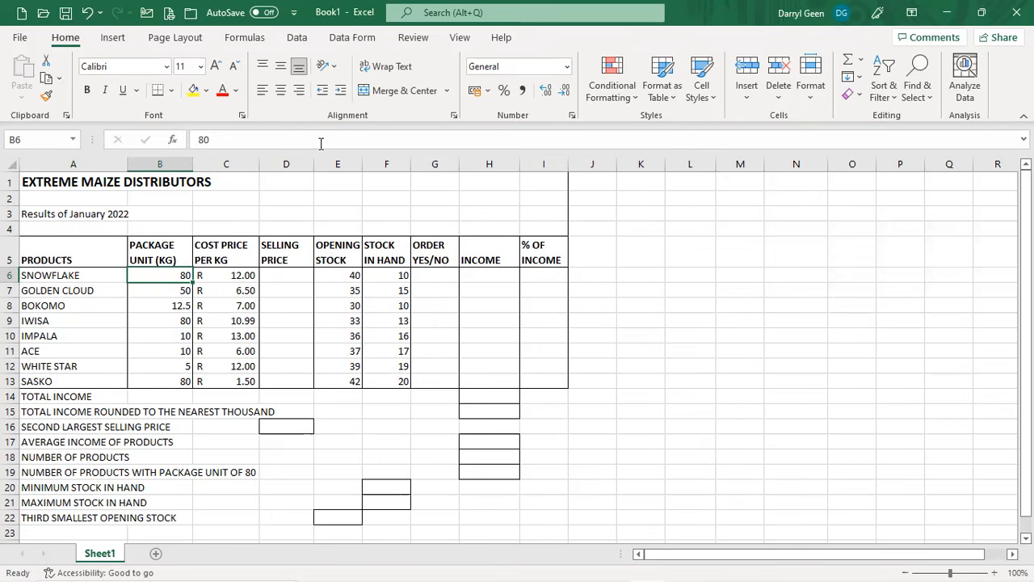
key(Right)
key(Right)
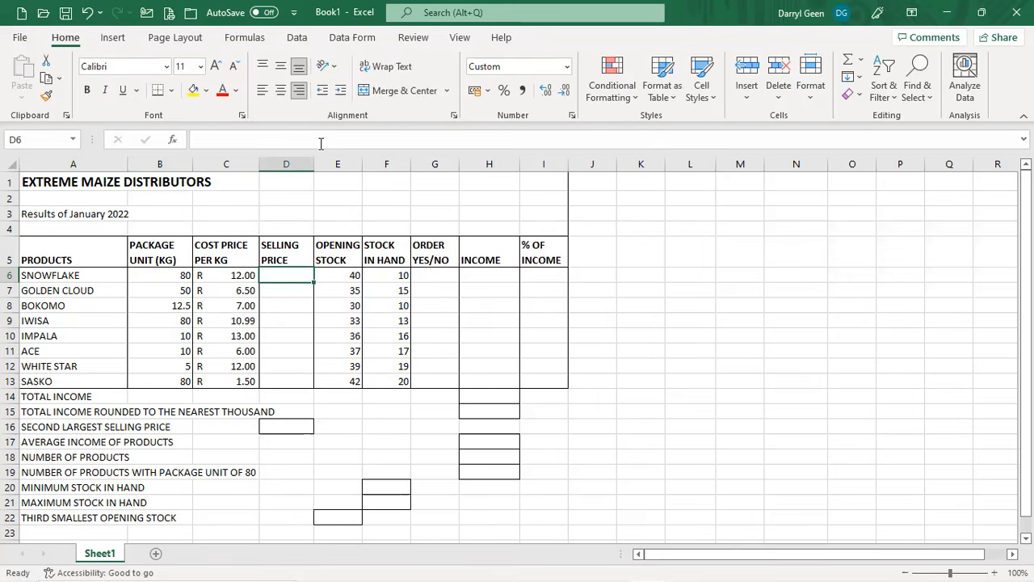
text(=)
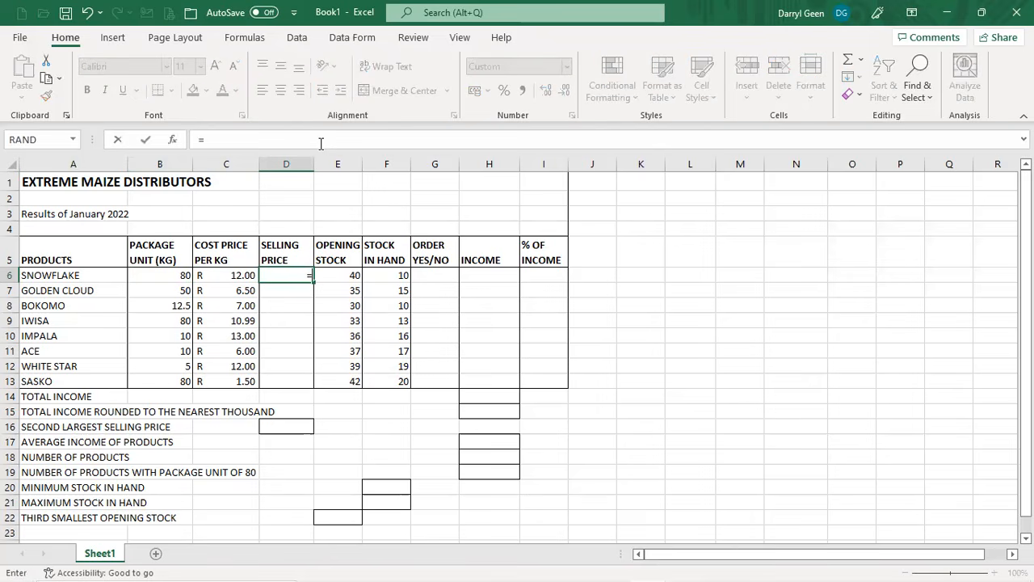
text(()
click(173, 277)
text(*)
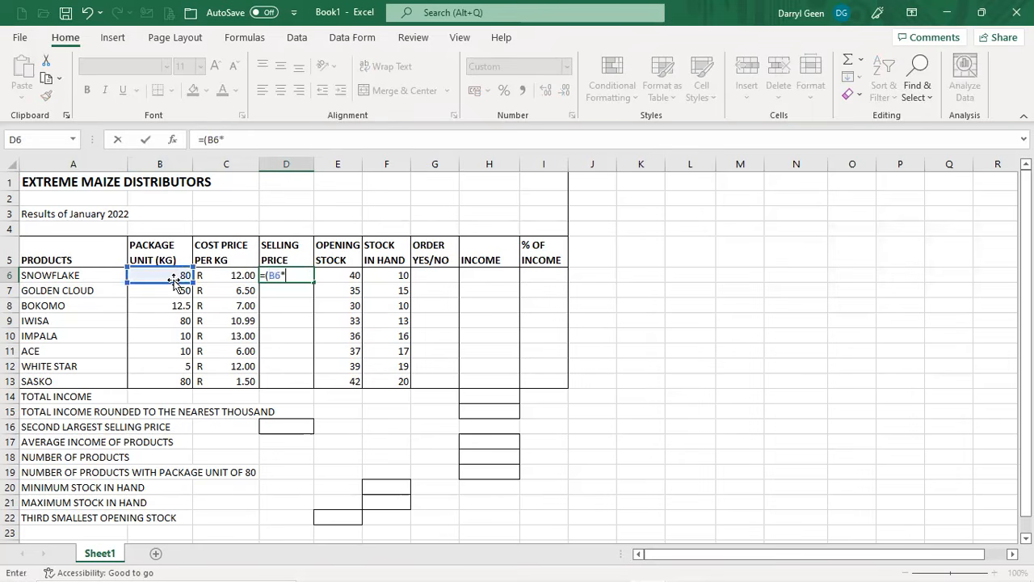
click(240, 281)
text())
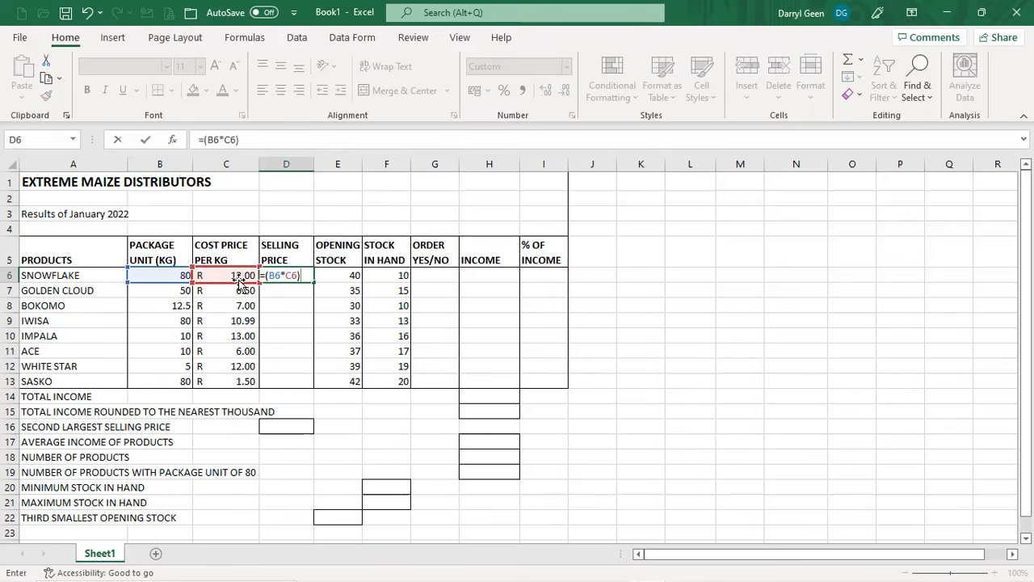
text(*1.1)
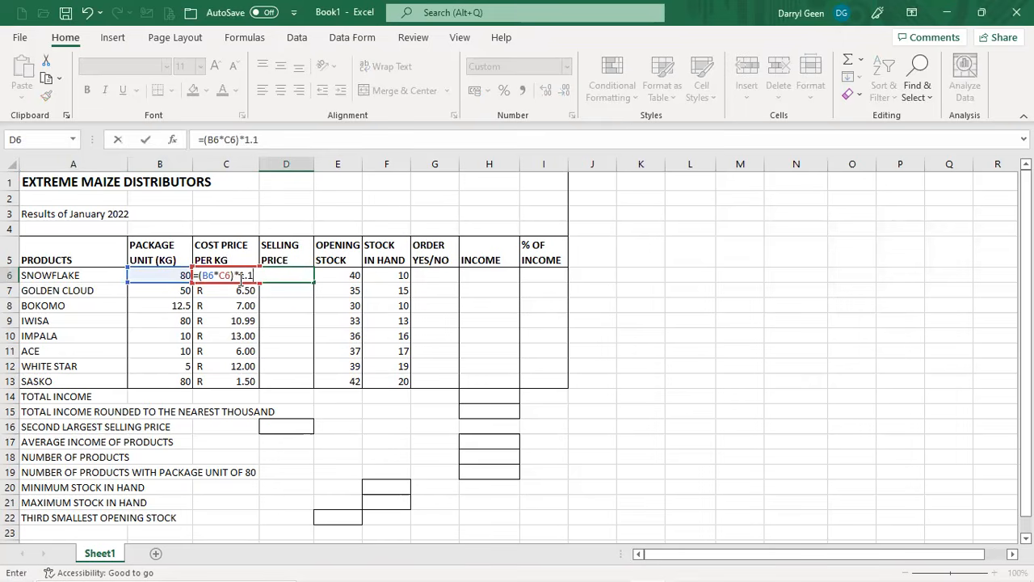
key(Return)
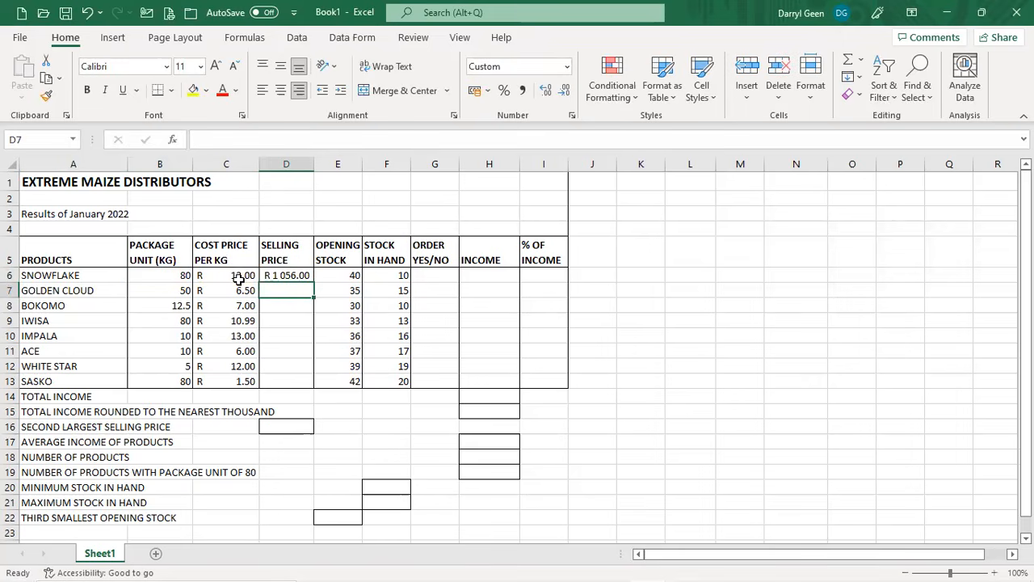
Copy the selling price formula from D6 and paste only the formula into D7:D13
key(Up)
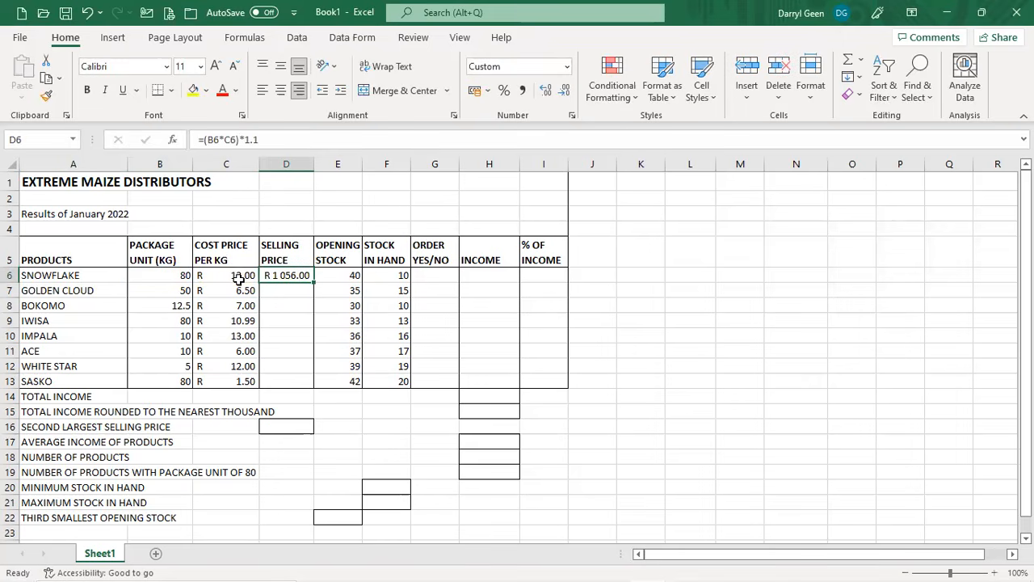
click(47, 78)
drag(292, 294, 297, 388)
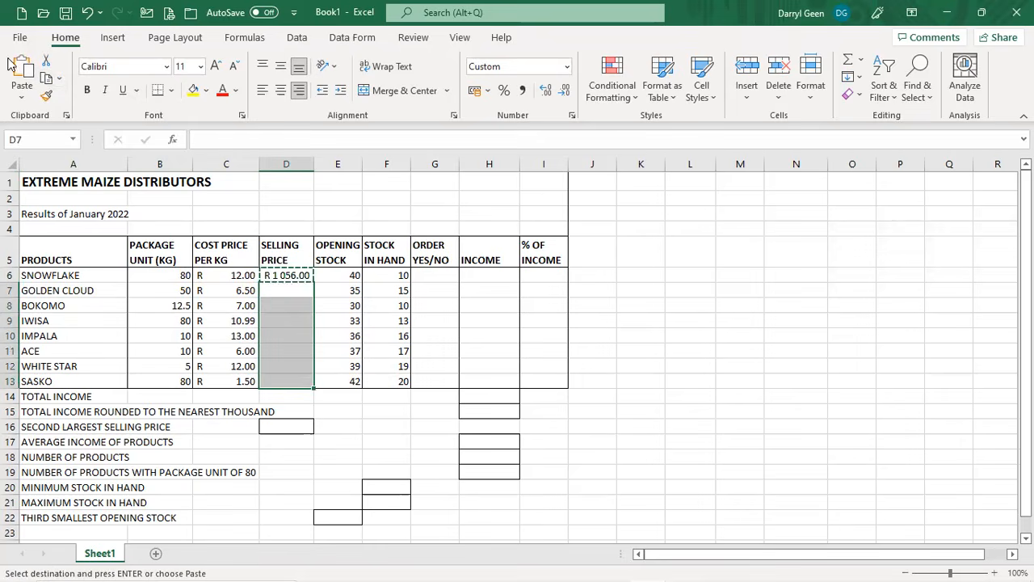
click(21, 99)
click(43, 142)
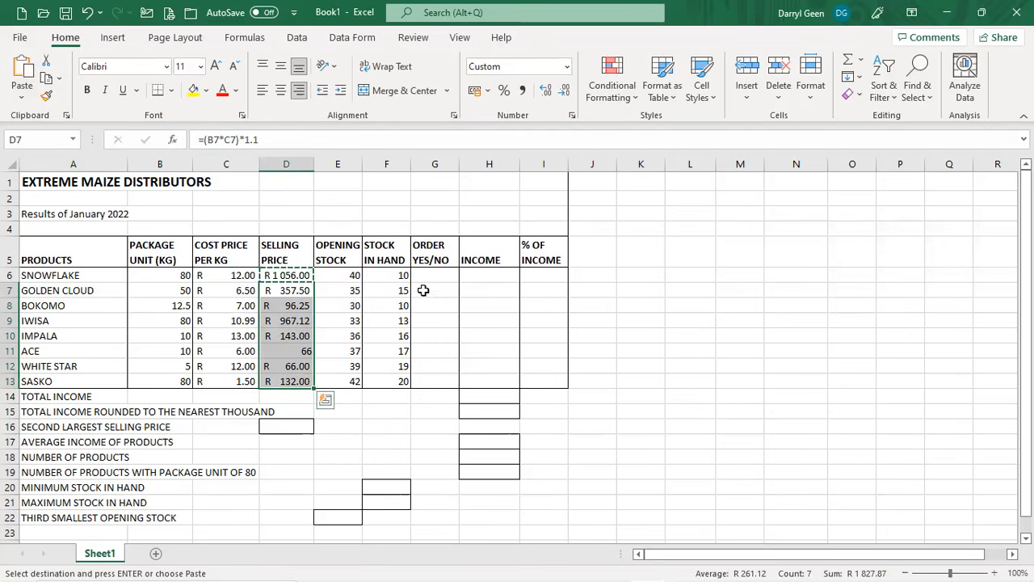
Enter the formula =IF(F6<15,"Yes","No") in G6 to decide whether Snowflake must be ordered
click(446, 276)
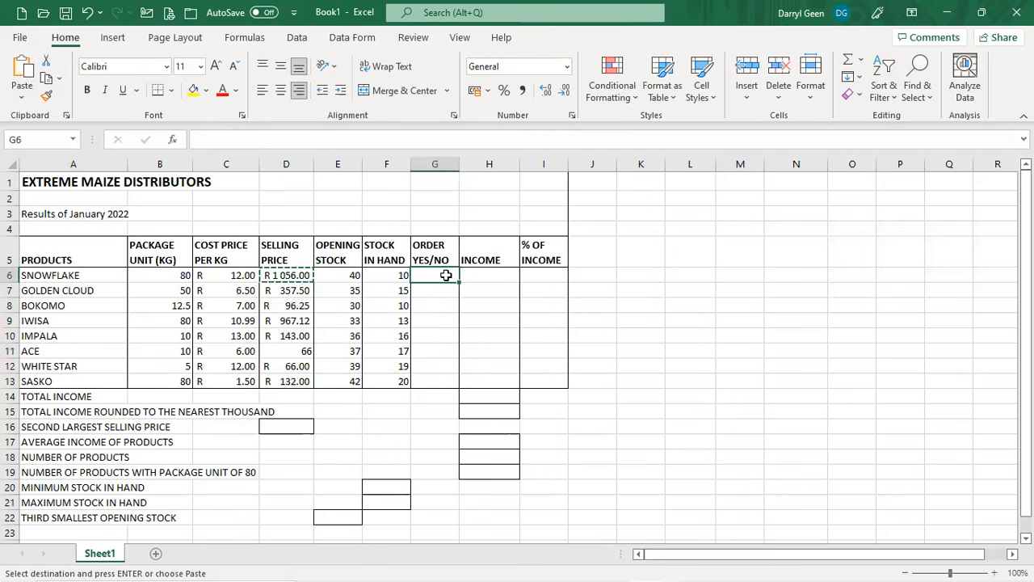
text(=)
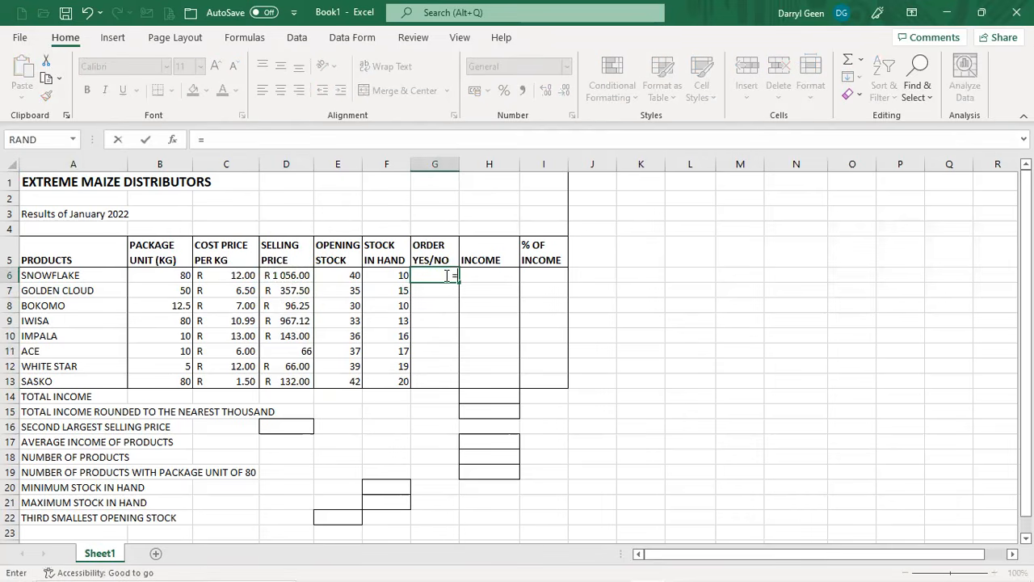
text(IF)
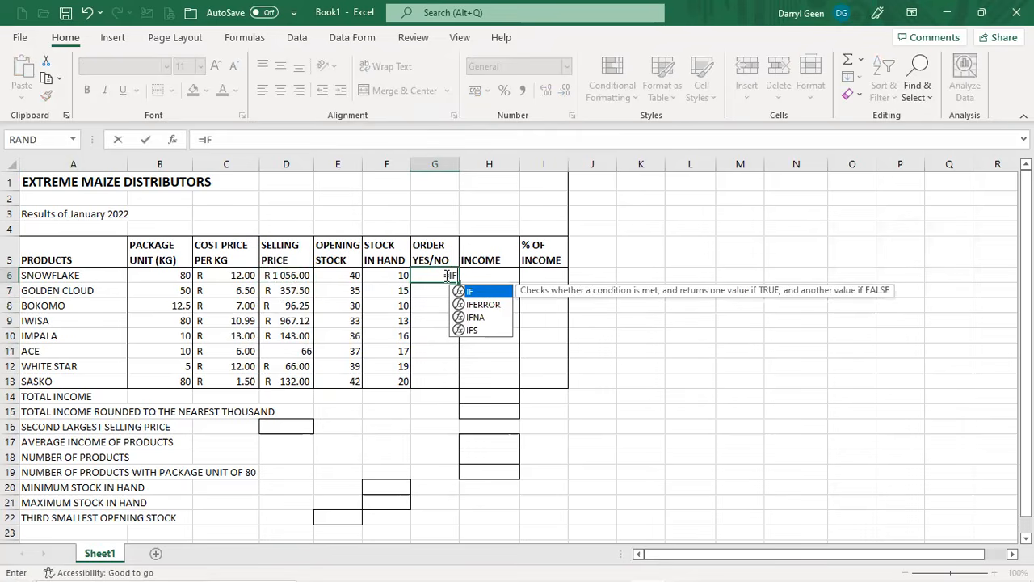
text(()
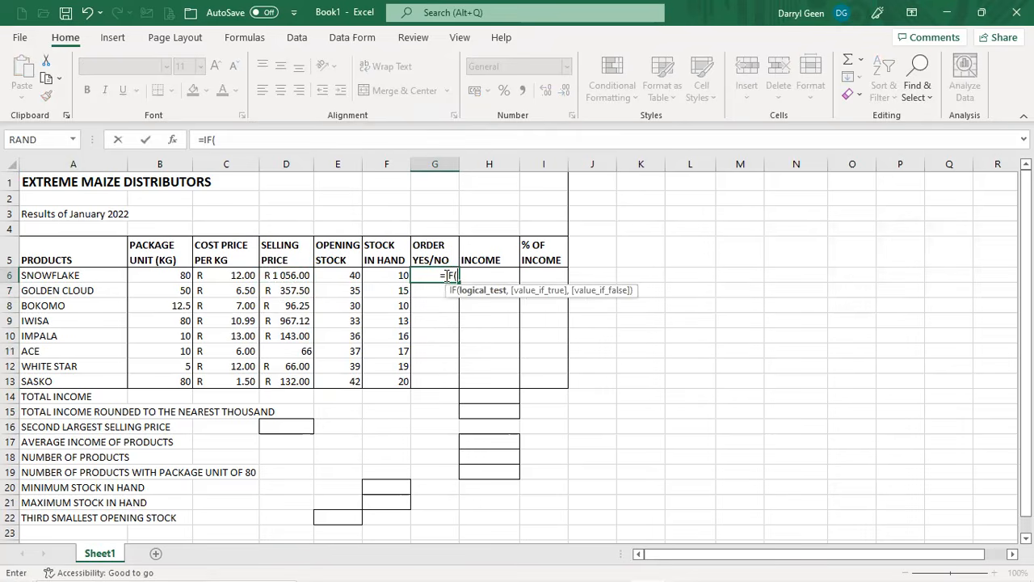
click(387, 276)
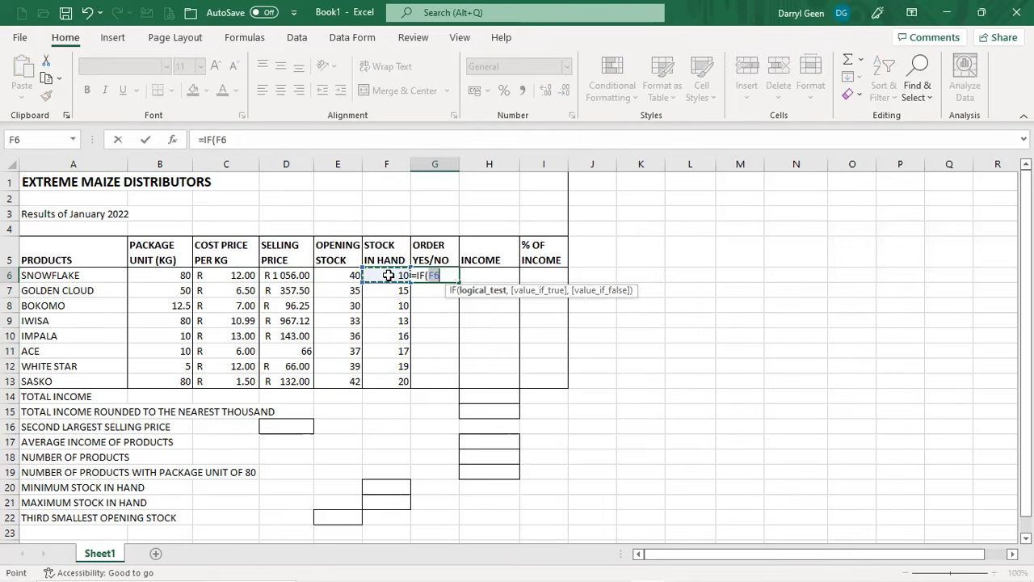
text(<)
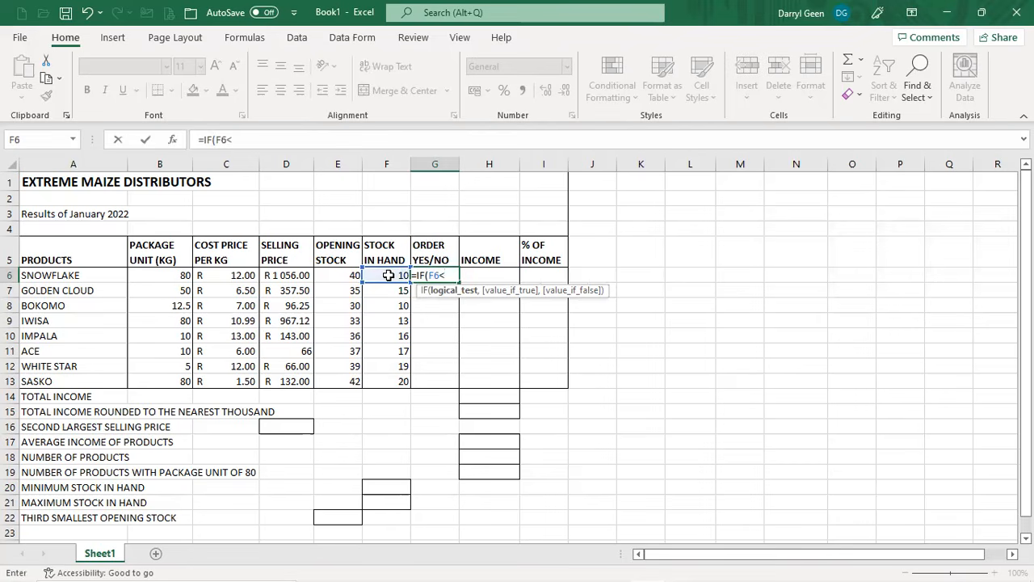
text(15,")
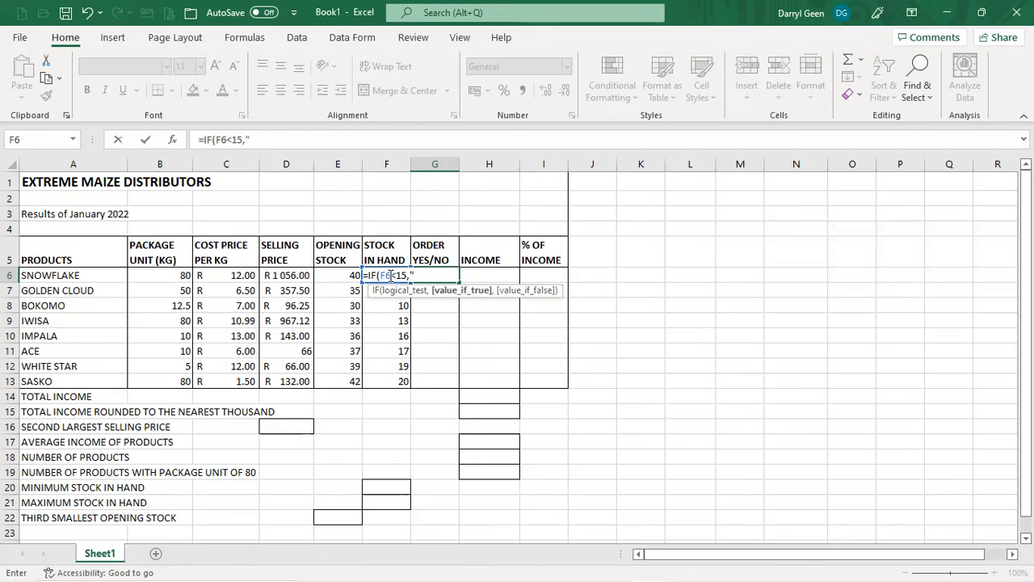
text(Yes","N)
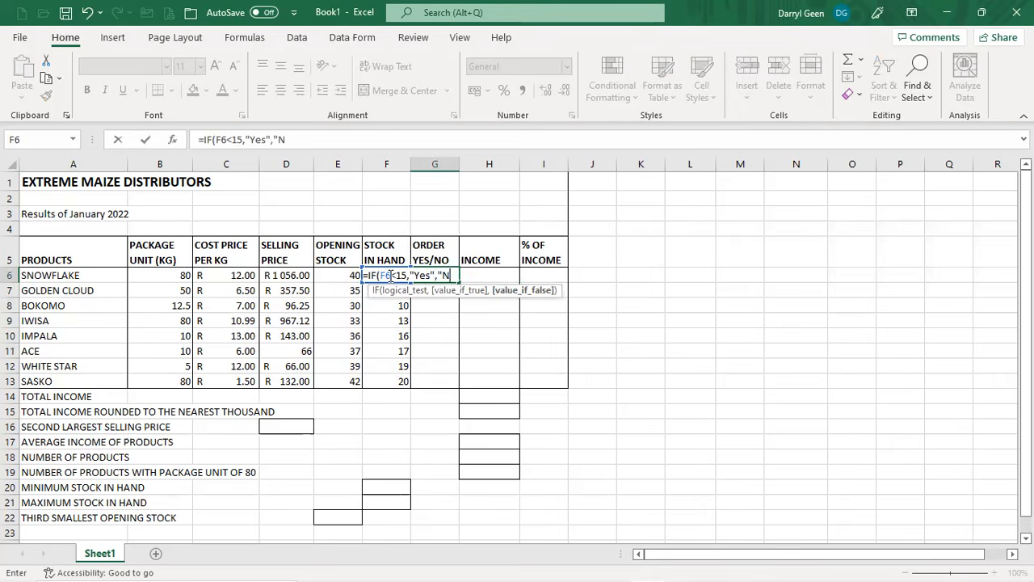
text(o")
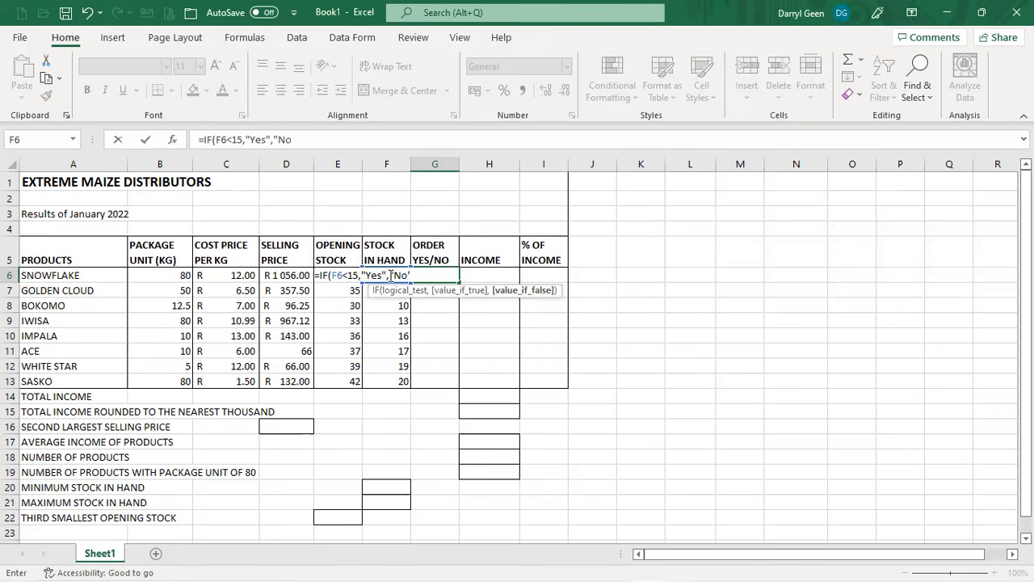
text())
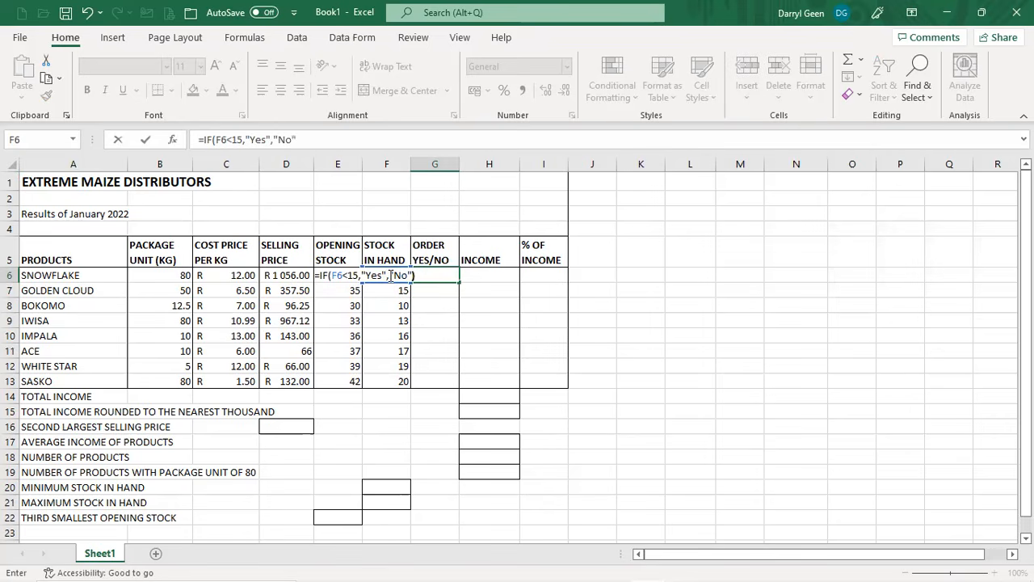
key(Return)
Copy the order formula from G6 and paste only the formula into G7:G13
key(Up)
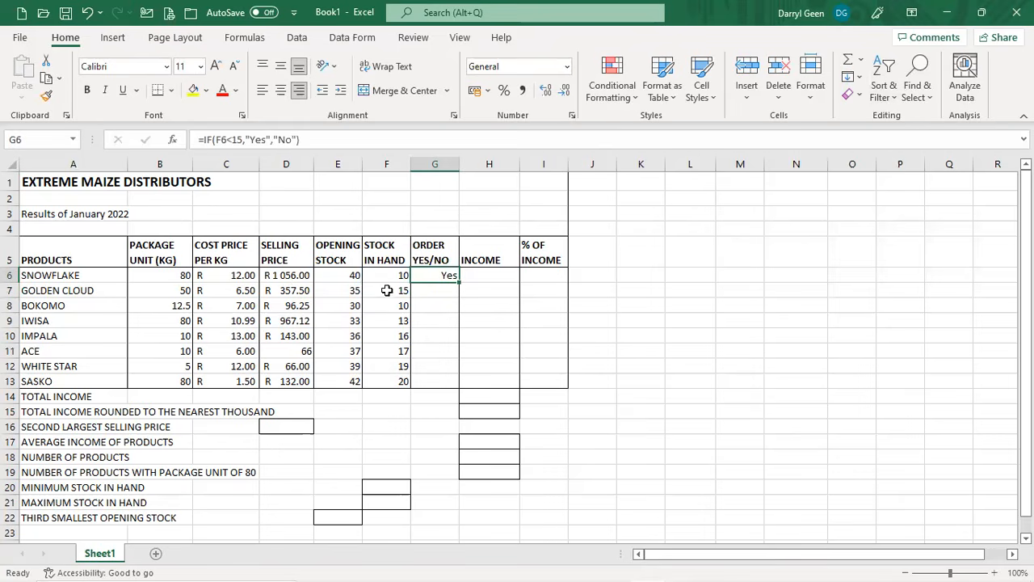
click(46, 79)
drag(432, 290, 439, 381)
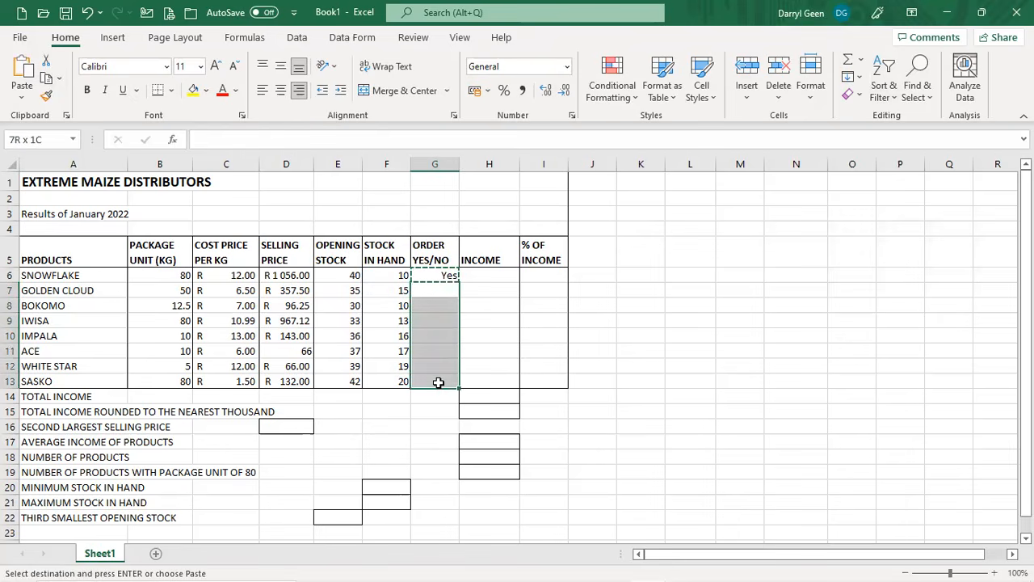
click(20, 105)
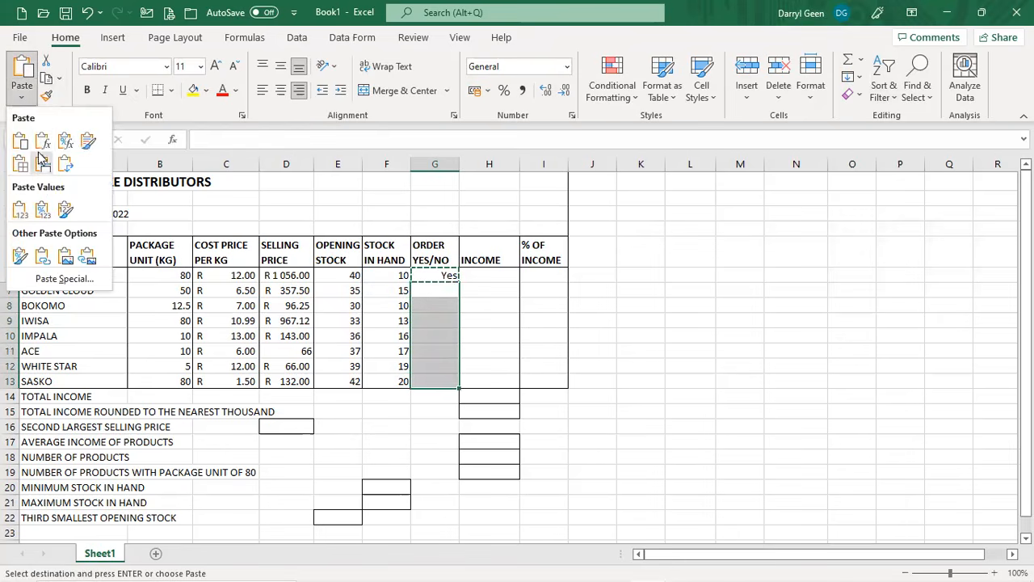
click(42, 142)
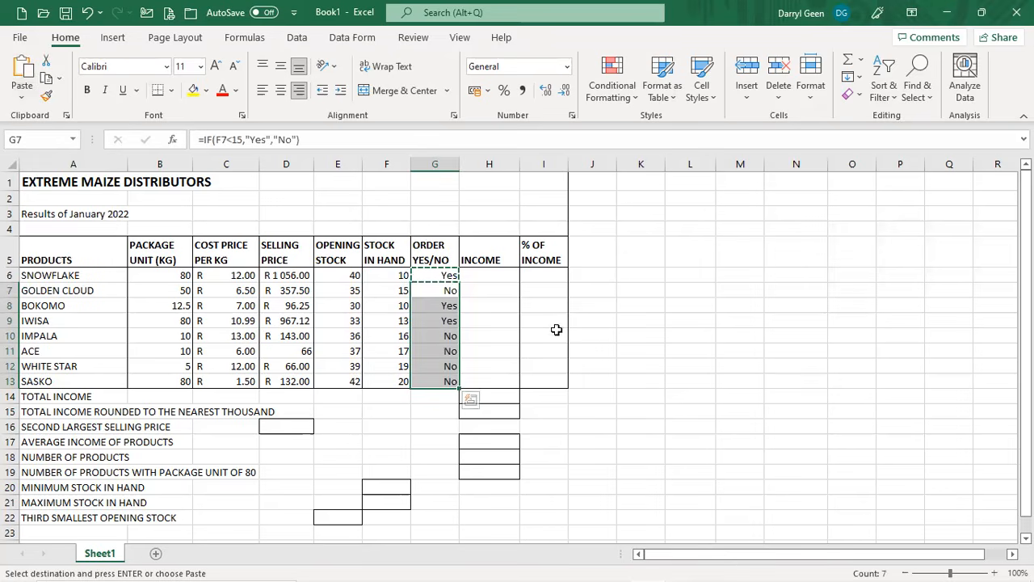
Enter the formula =(E6-F6)*D6 in H6 to calculate the income from Snowflake
click(495, 278)
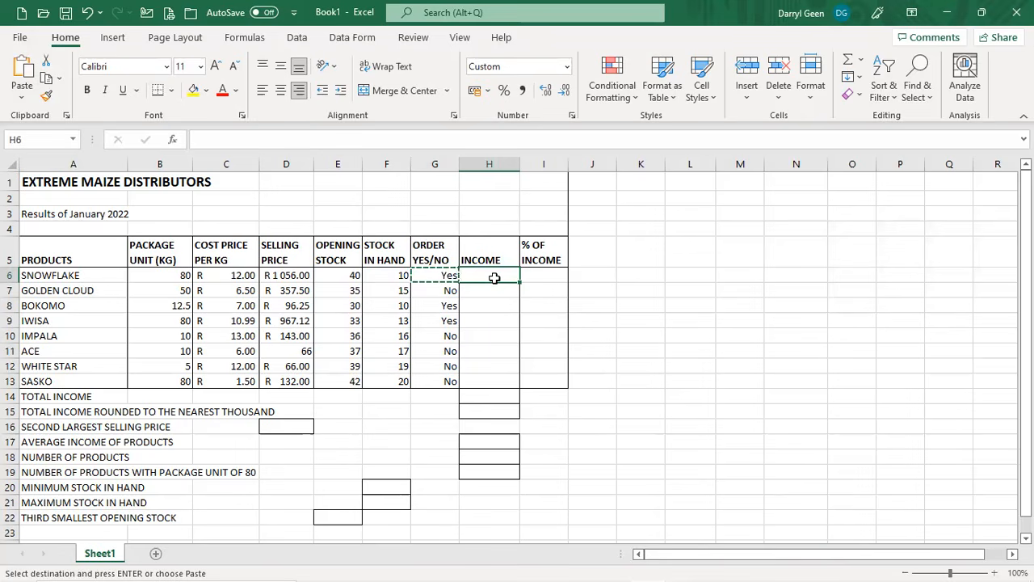
text(=)
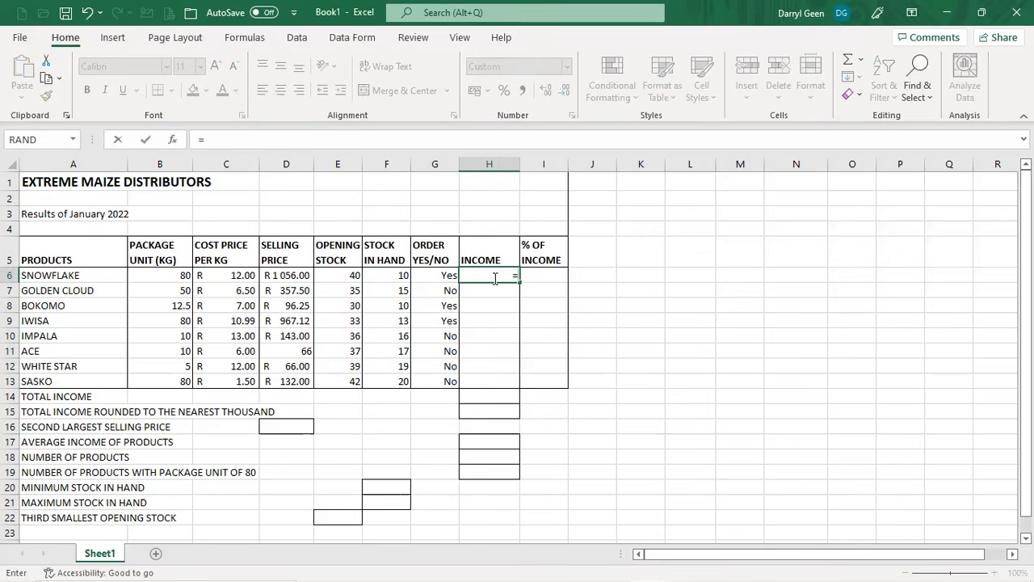
text(()
click(330, 278)
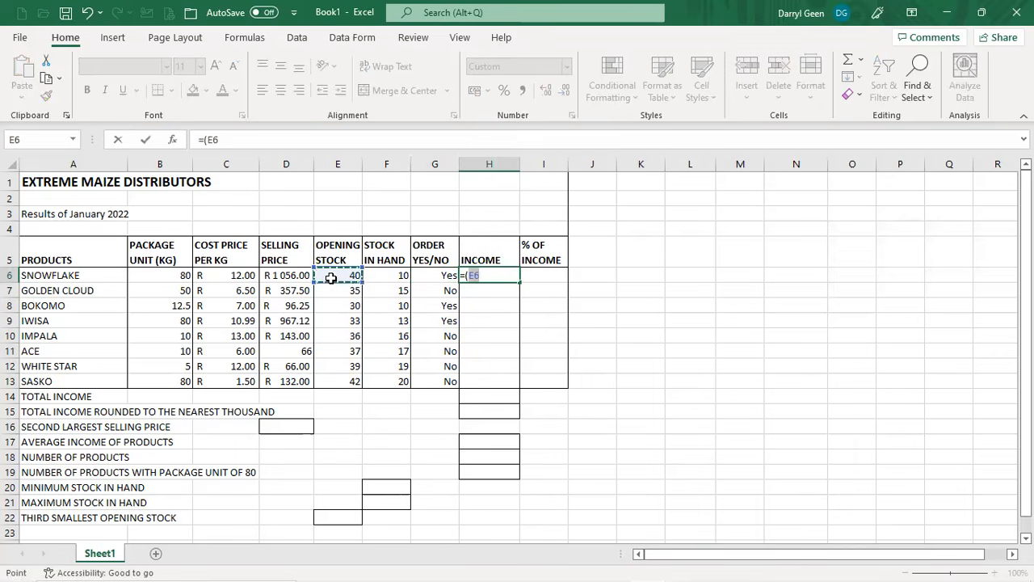
text(-)
click(406, 276)
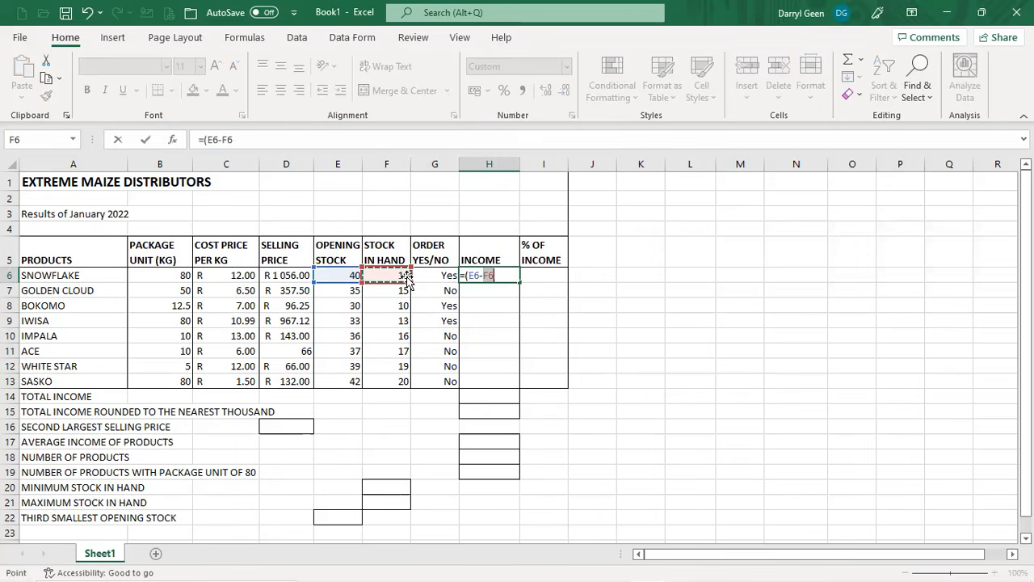
text()*)
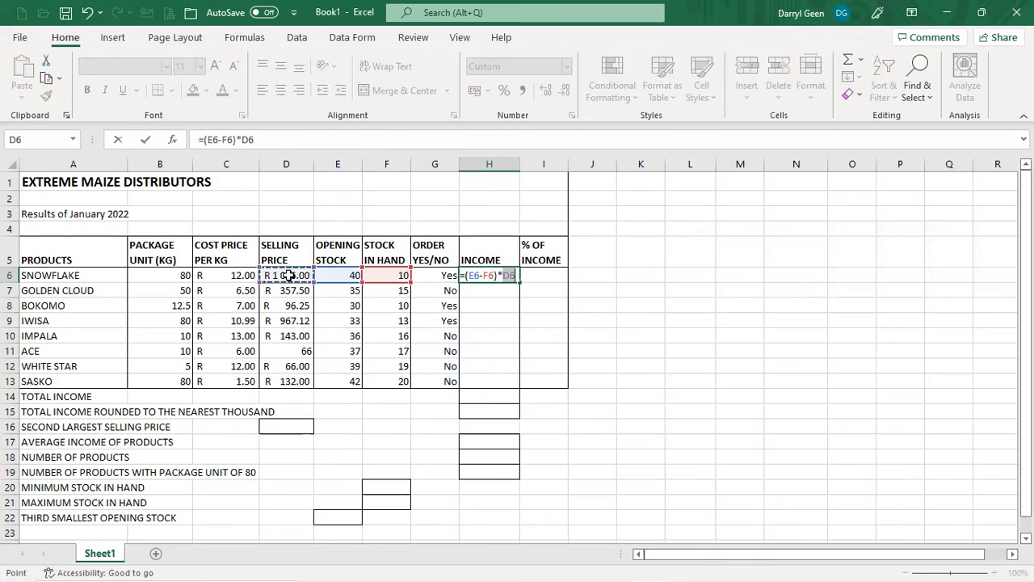
key(Return)
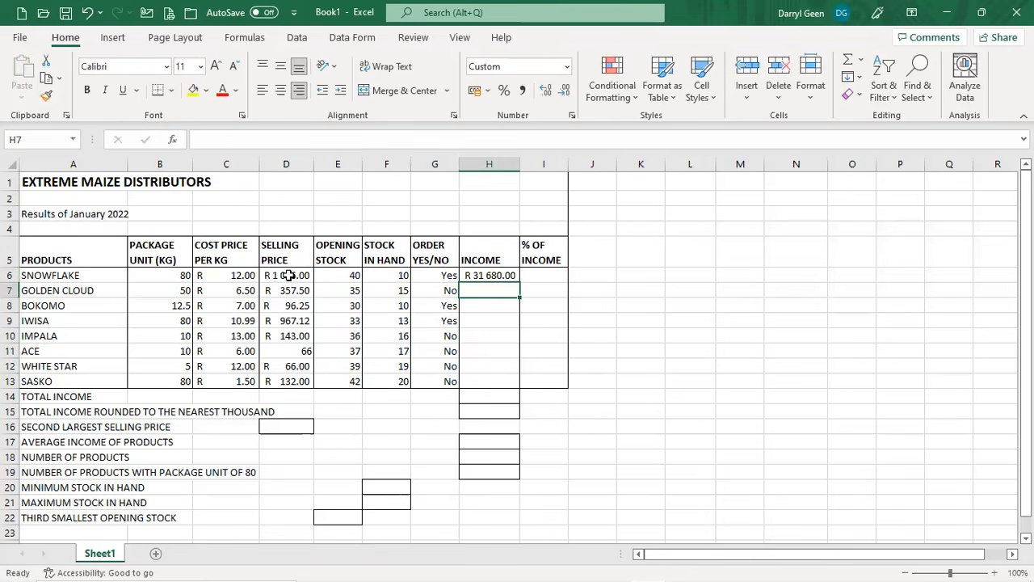
Copy the income formula from H6 and paste only the formula into H7:H13
key(Up)
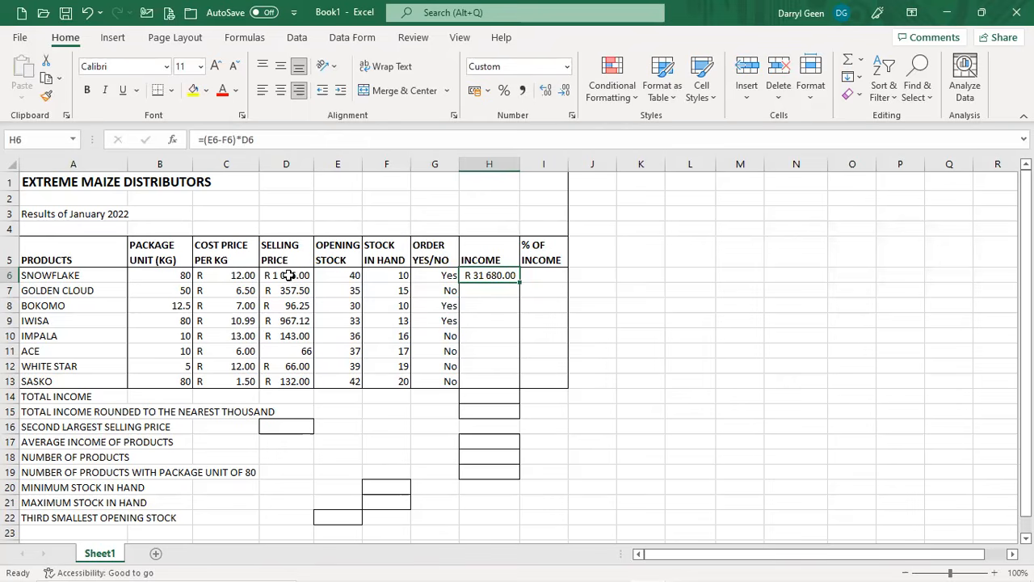
click(46, 79)
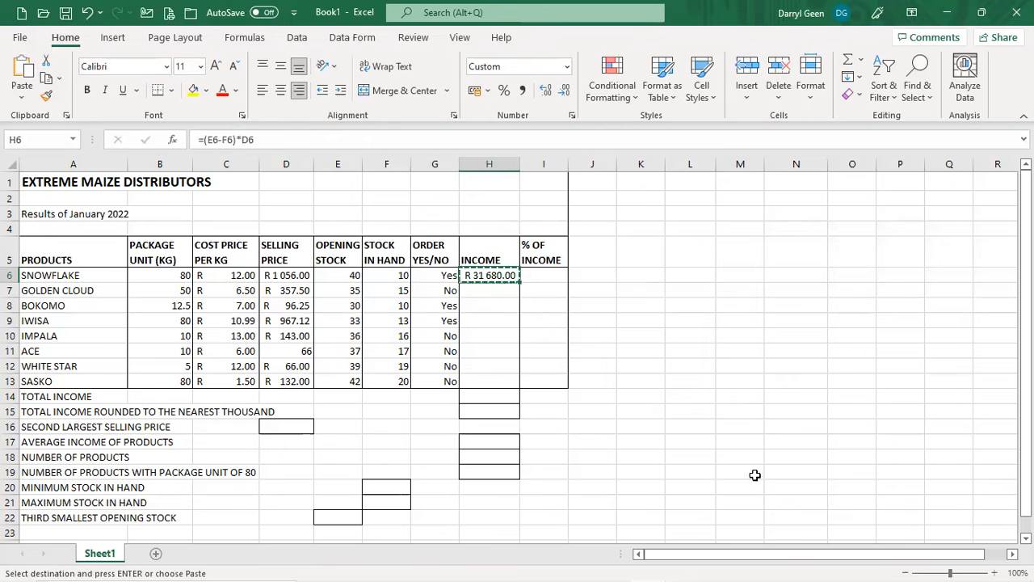
click(494, 293)
drag(497, 300, 508, 376)
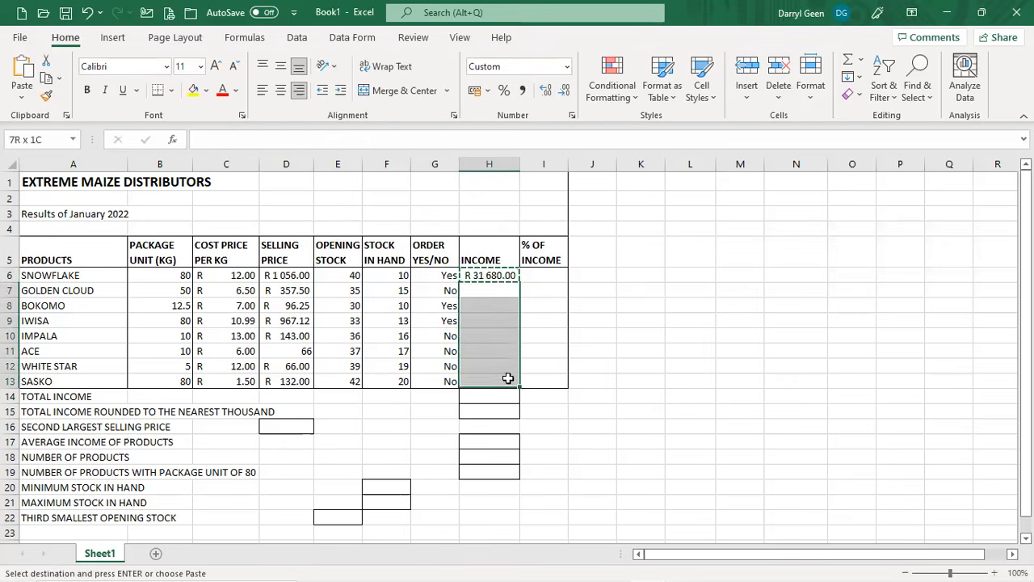
click(22, 98)
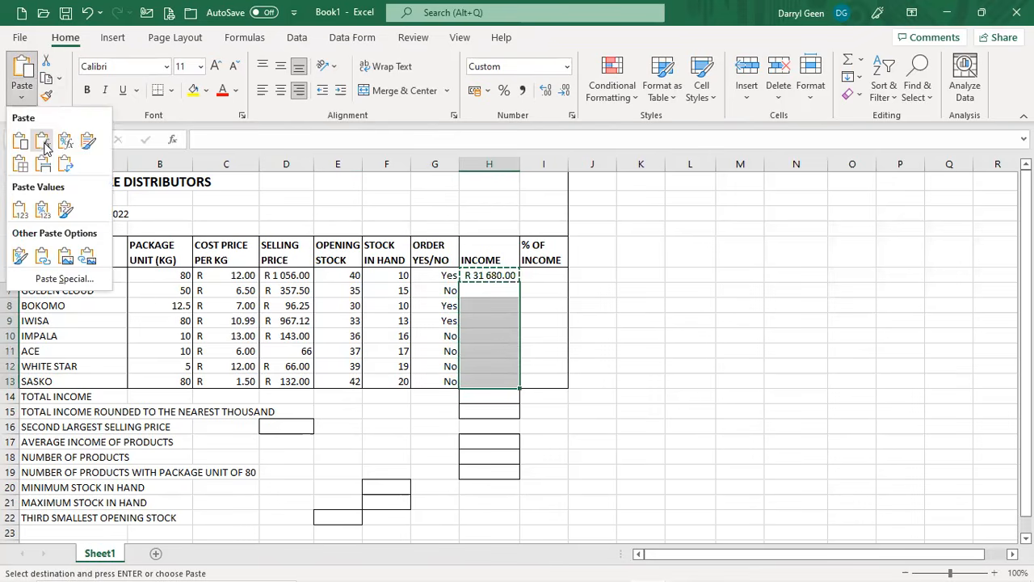
click(43, 143)
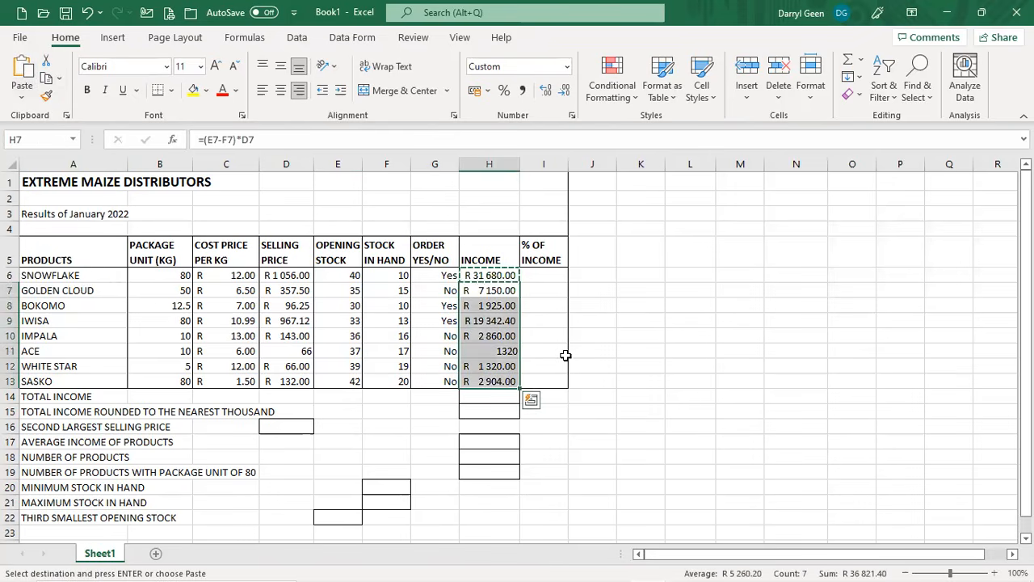
Enter the formula =SUM(H6:H13) in H14 to calculate the total income
click(540, 279)
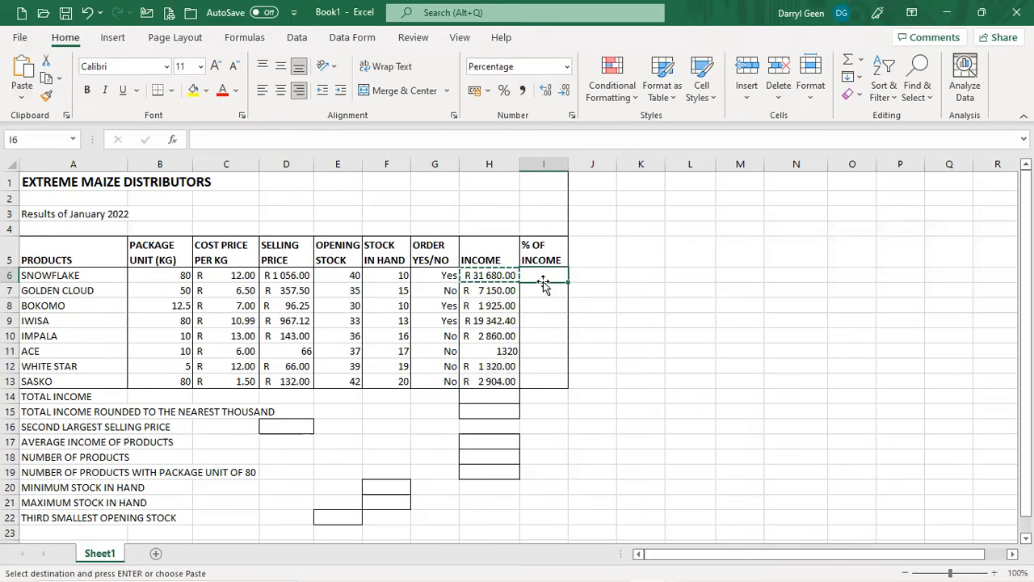
click(499, 410)
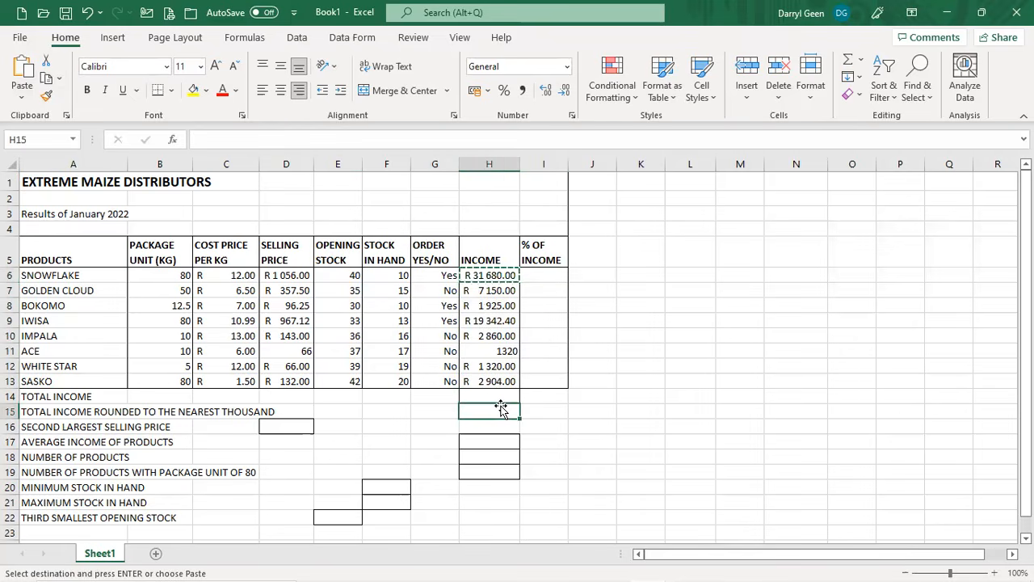
click(501, 397)
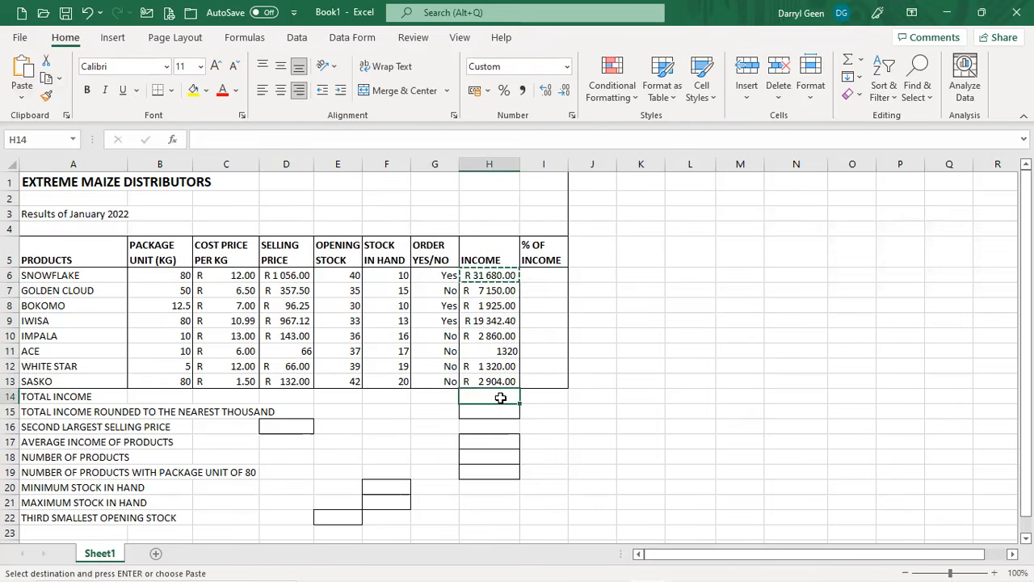
click(852, 62)
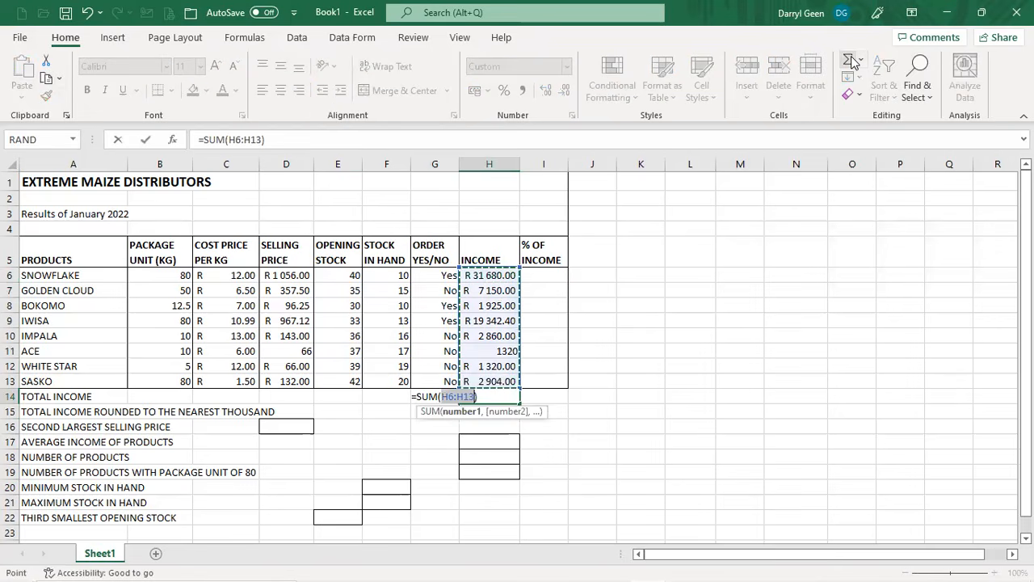
key(Return)
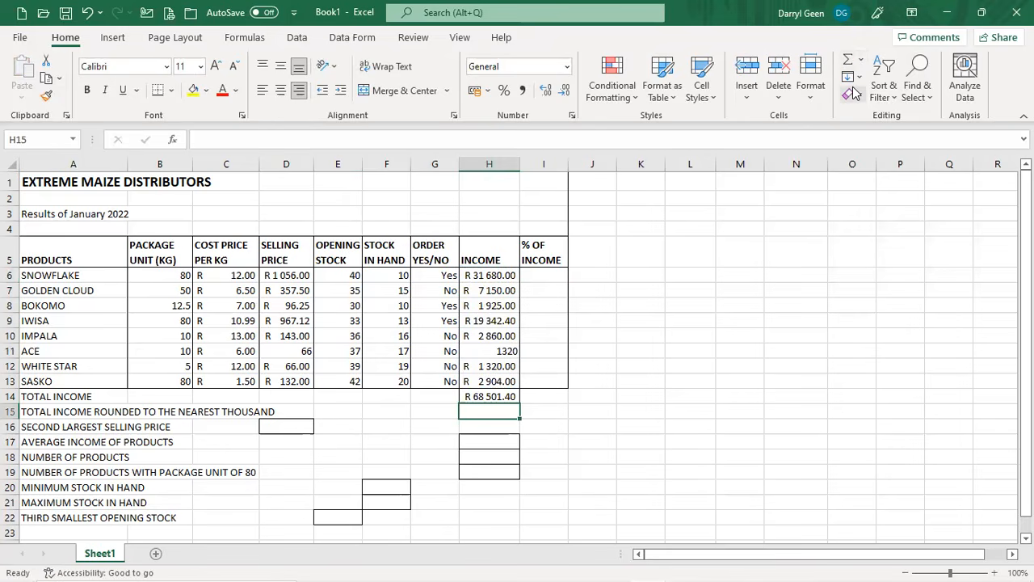
Enter the formula =H6/$H$14 in I6 to calculate Snowflake's share of the total income
click(547, 276)
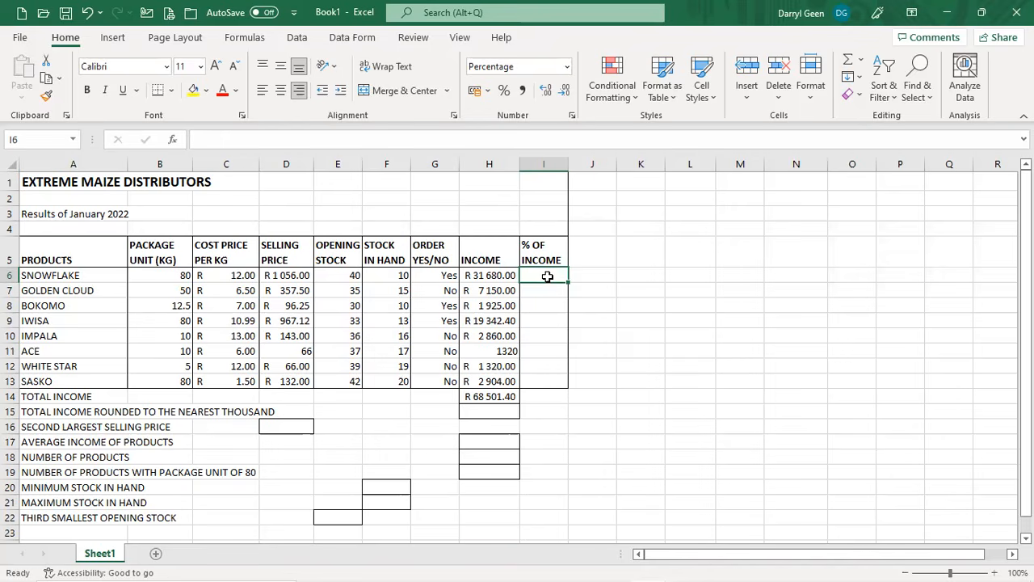
text(=)
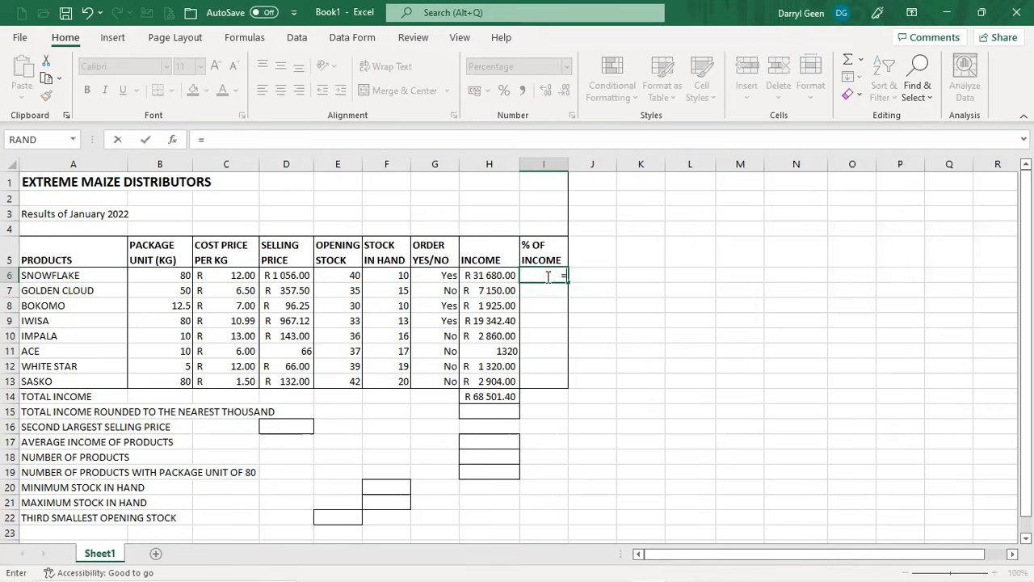
key(Left)
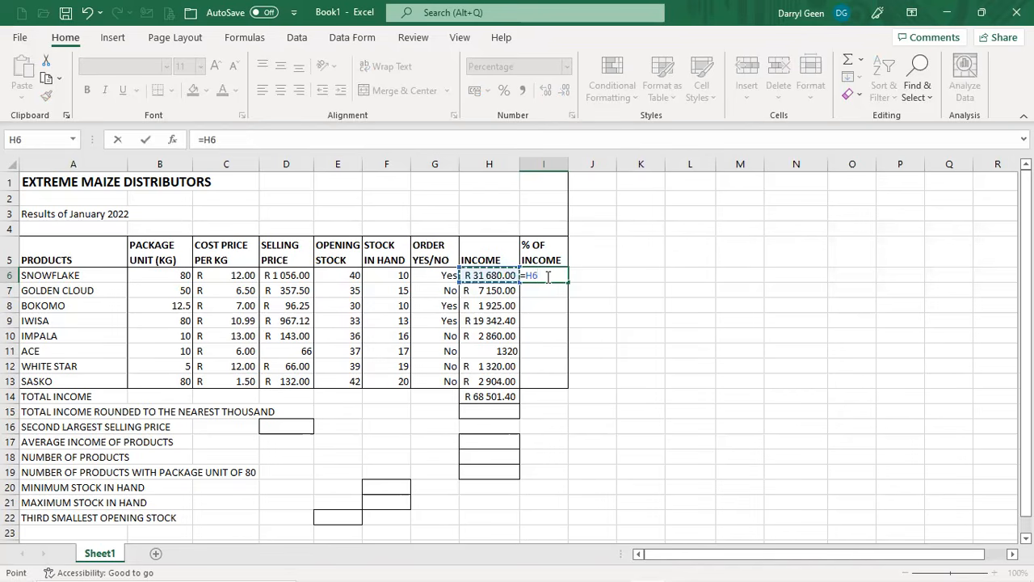
text(/)
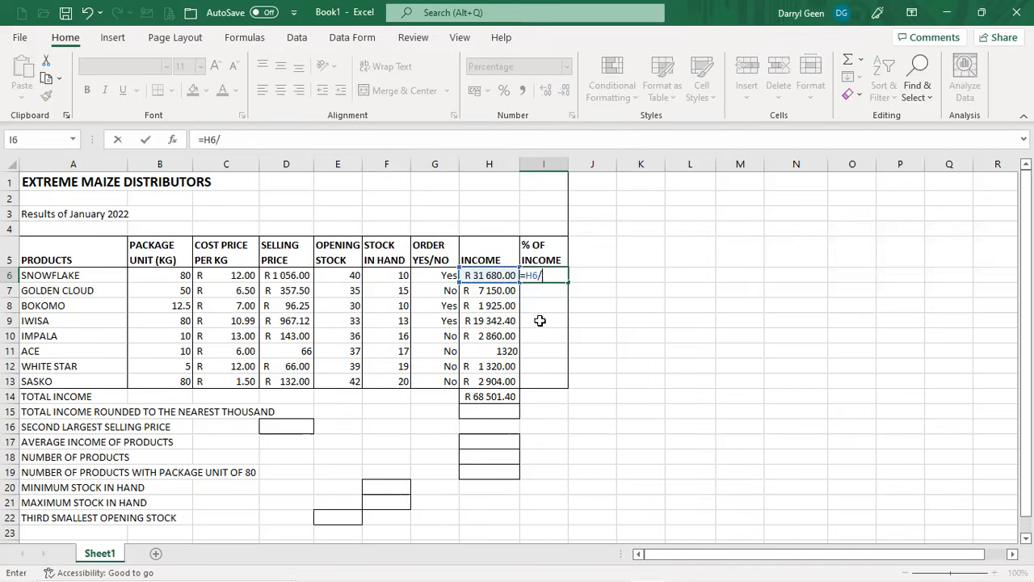
click(508, 395)
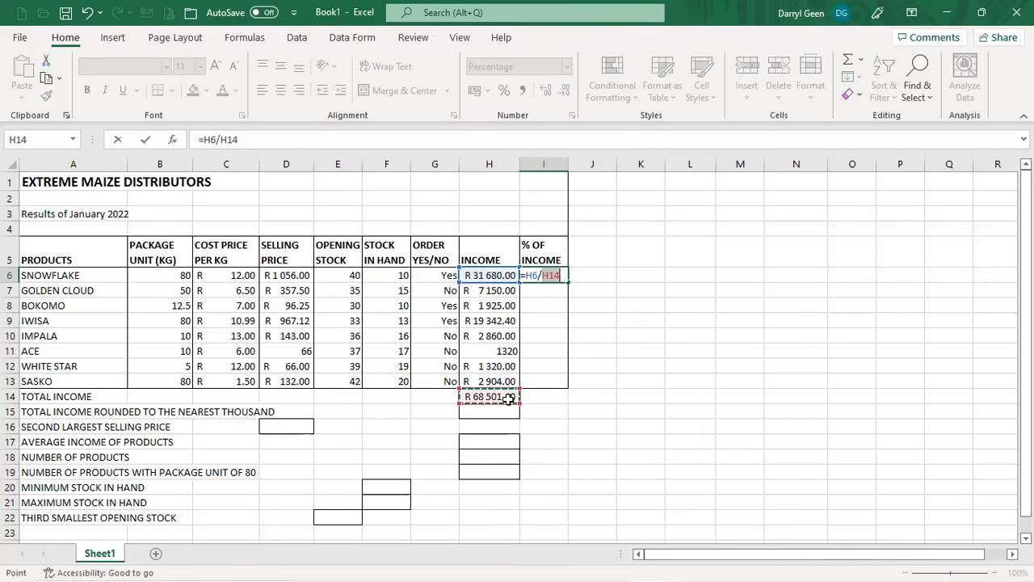
key(F4)
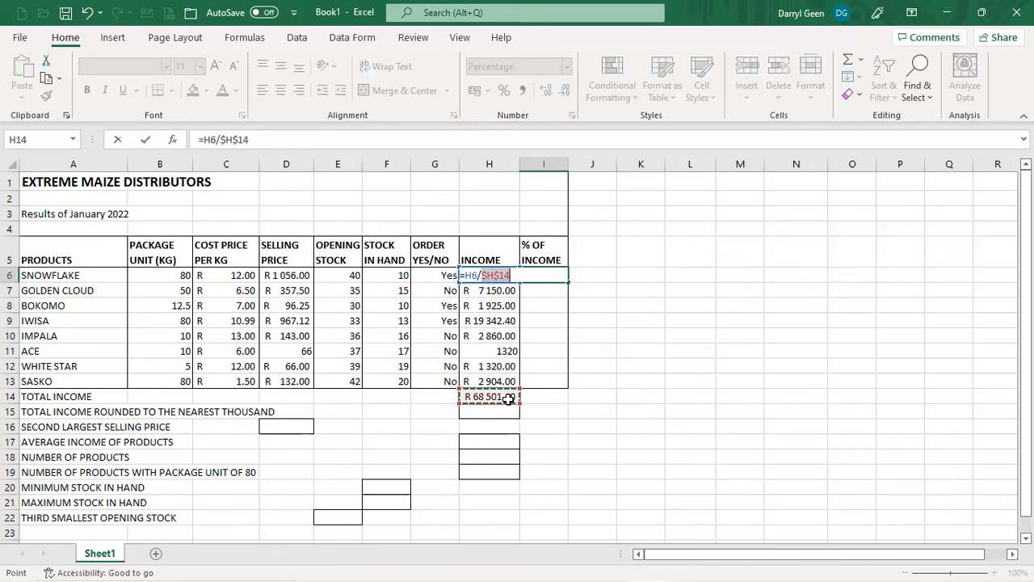
key(Return)
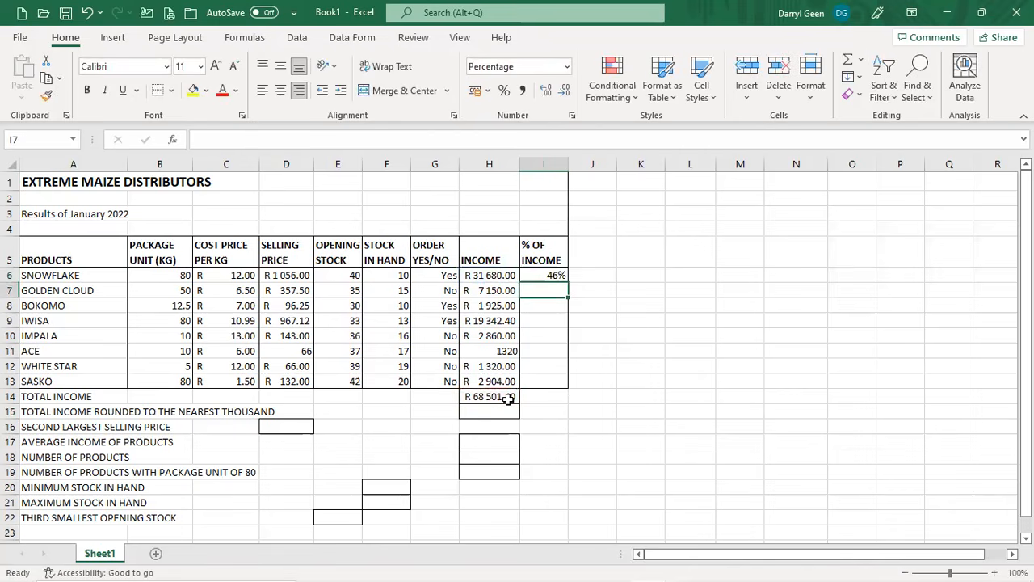
Copy the percentage of income formula from I6 and paste only the formula into I7:I13
key(Up)
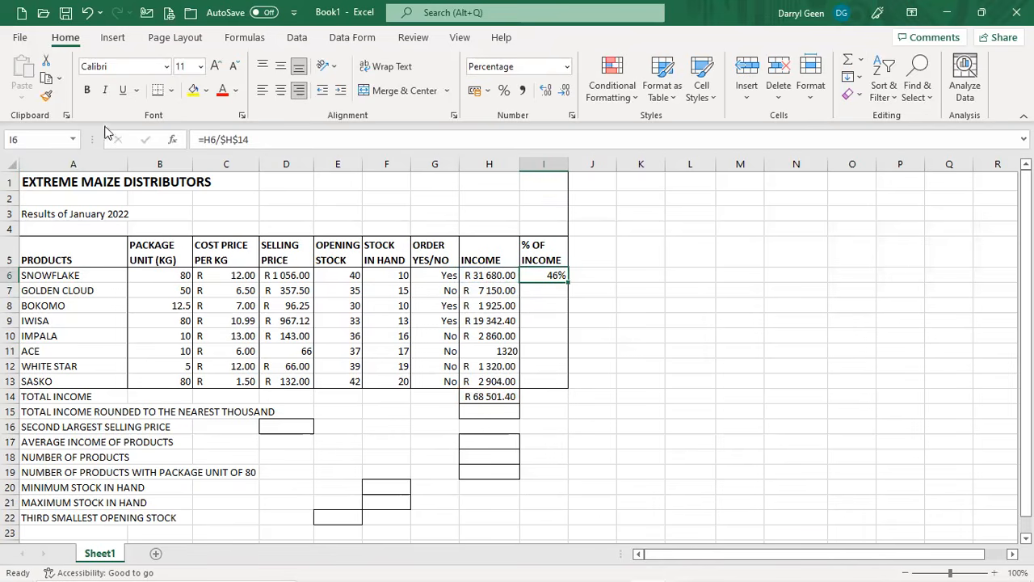
click(45, 79)
click(552, 291)
drag(553, 292, 547, 378)
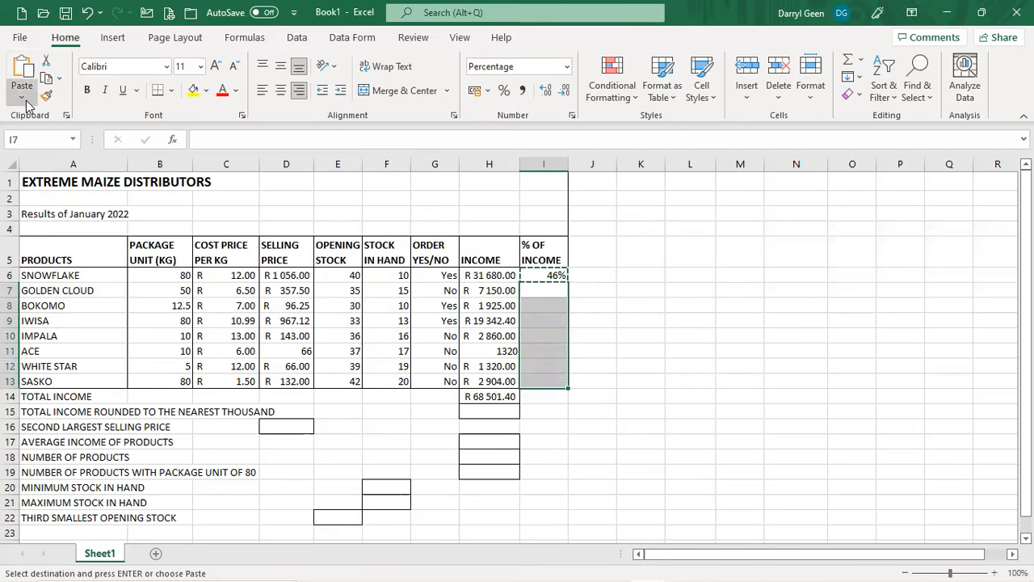
key(ctrl+v)
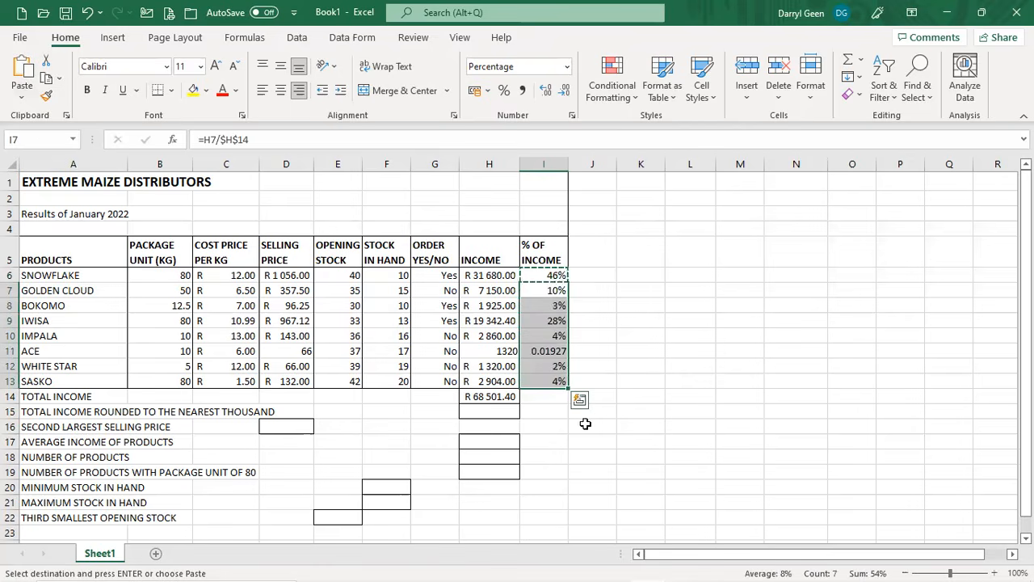
click(534, 337)
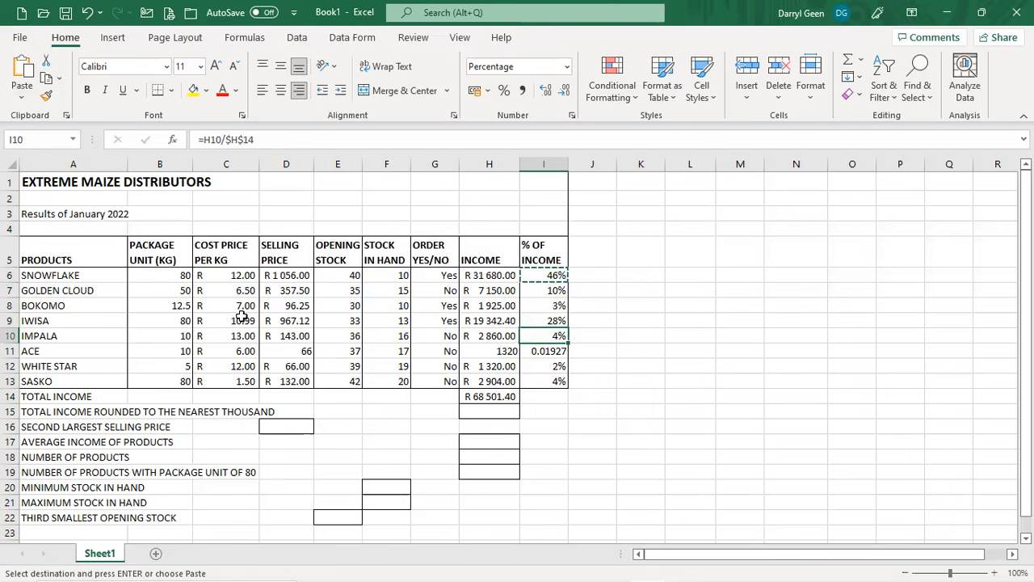
Apply the Currency number format to the selling price of Ace in D11
click(272, 350)
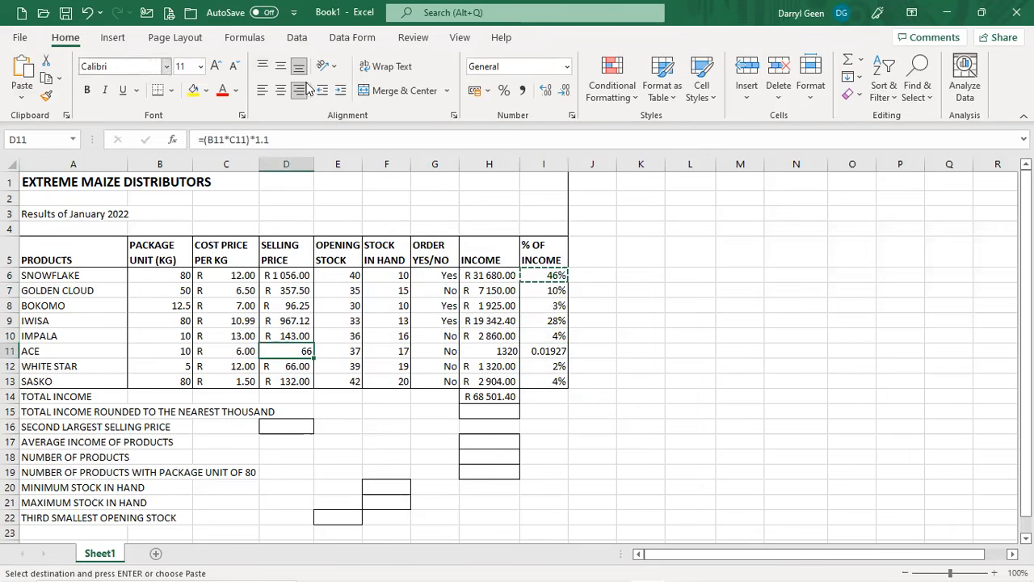
key(Escape)
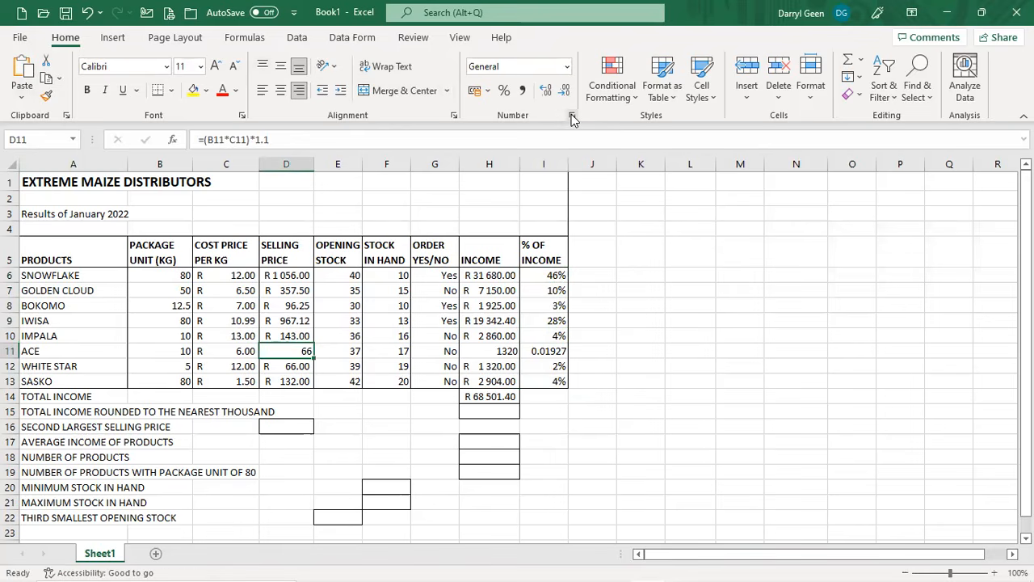
click(571, 117)
click(591, 90)
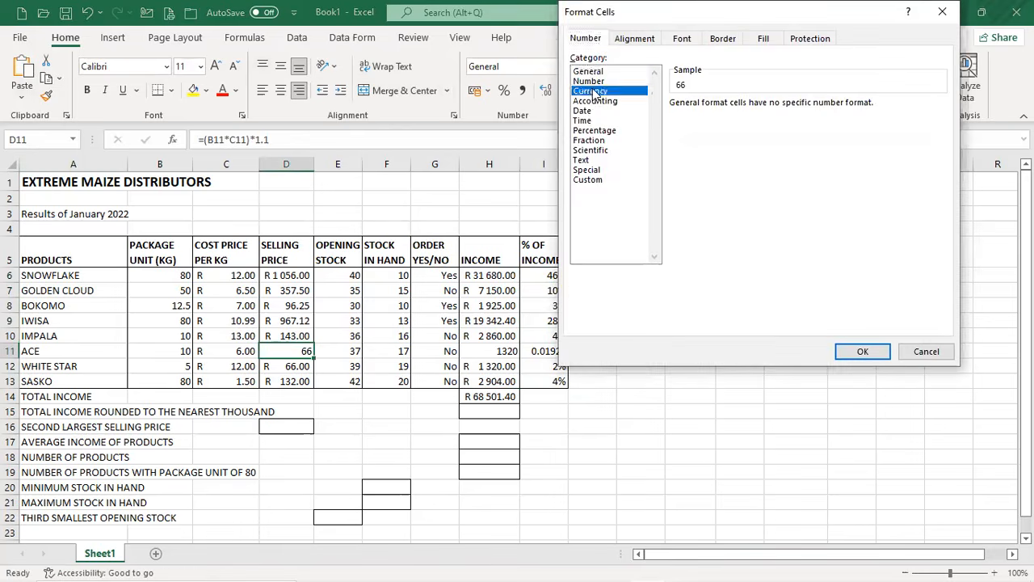
click(863, 352)
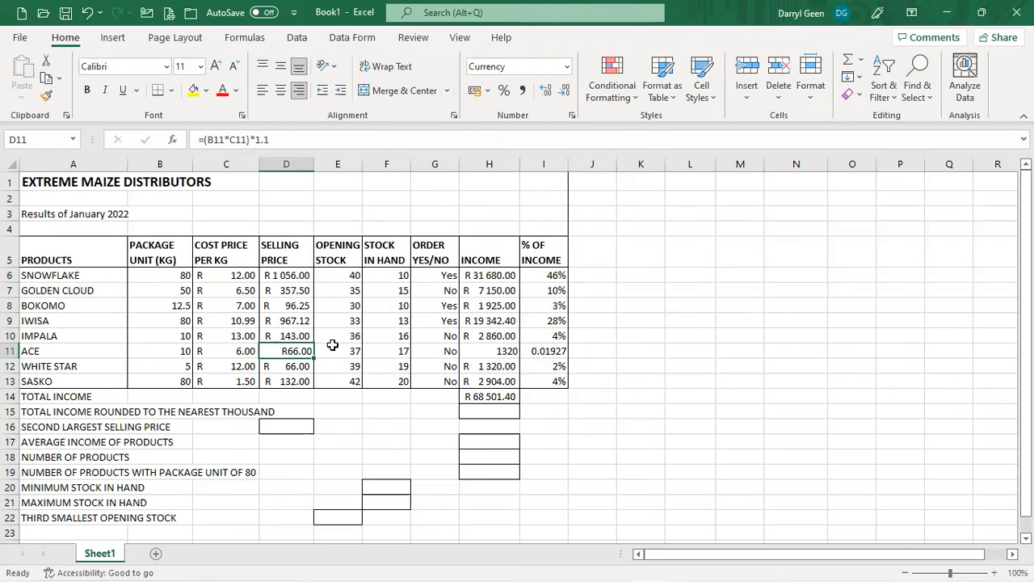
Apply the Accounting number format to Ace's selling price in D11 and income in H11
click(473, 92)
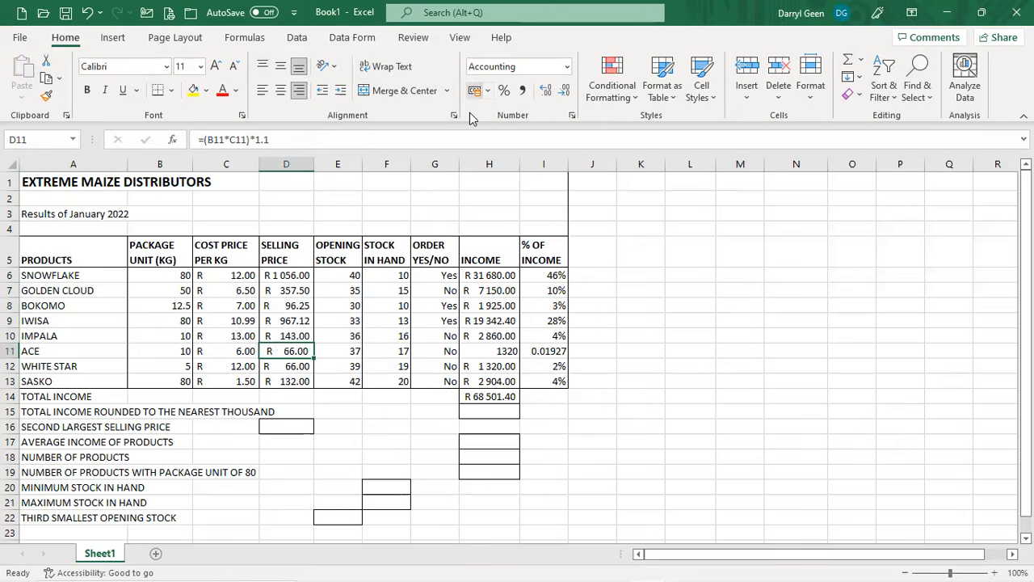
click(495, 351)
click(474, 91)
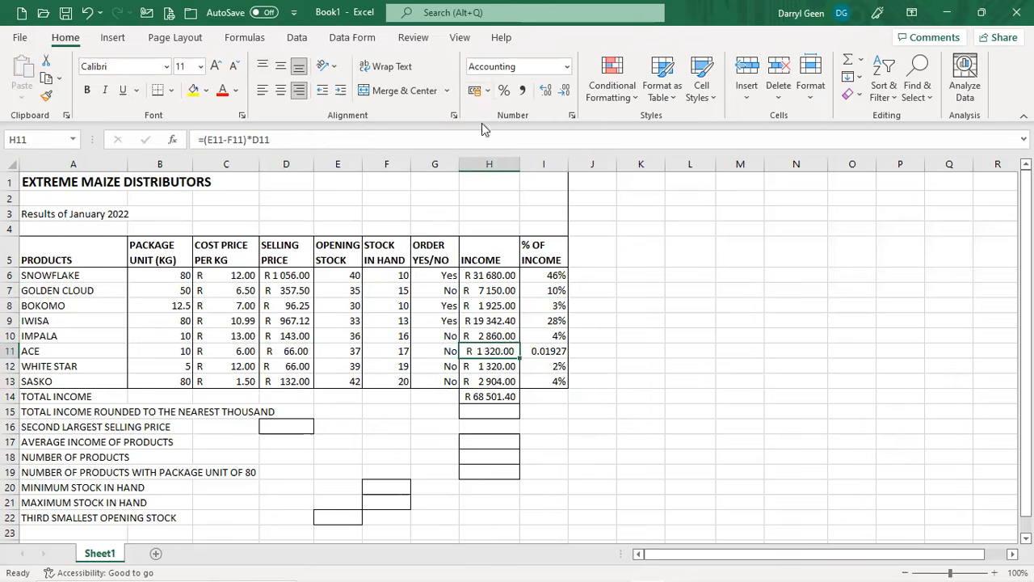
Format Ace's share of income in I11 as a percentage
click(556, 336)
click(560, 353)
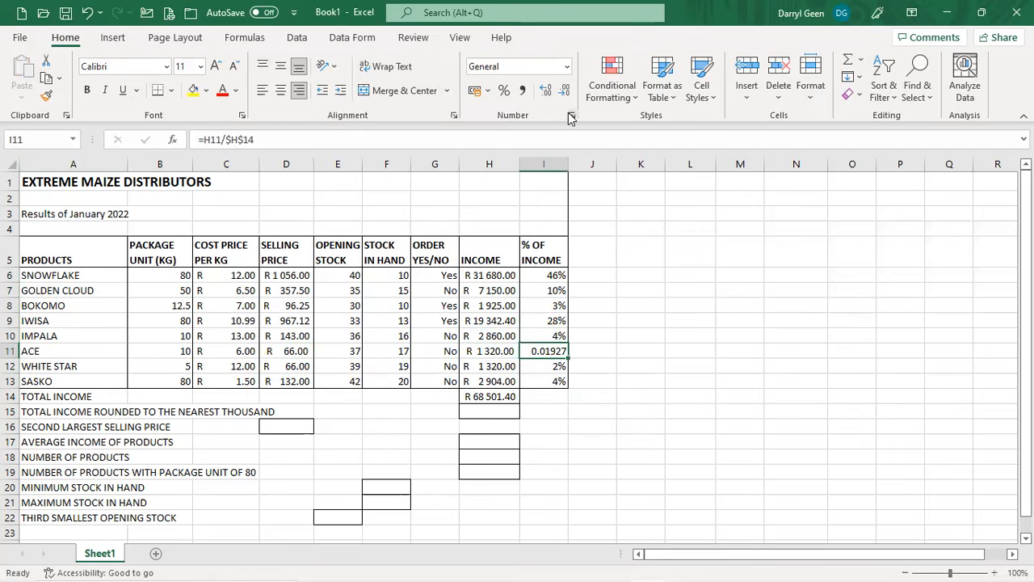
click(503, 91)
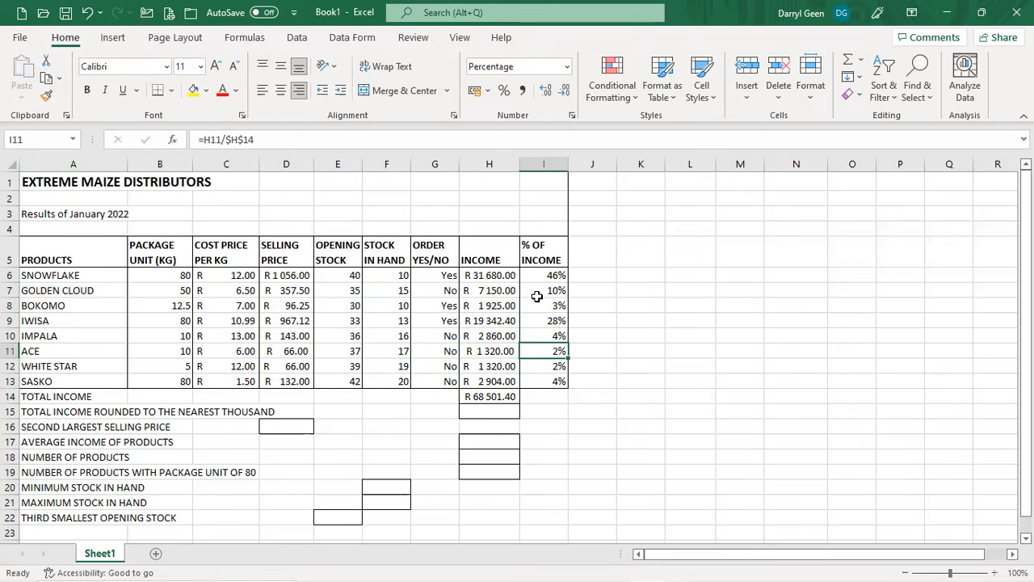
Enter the formula =ROUND(H14,-3) in H15 to round the total income to the nearest thousand
click(486, 413)
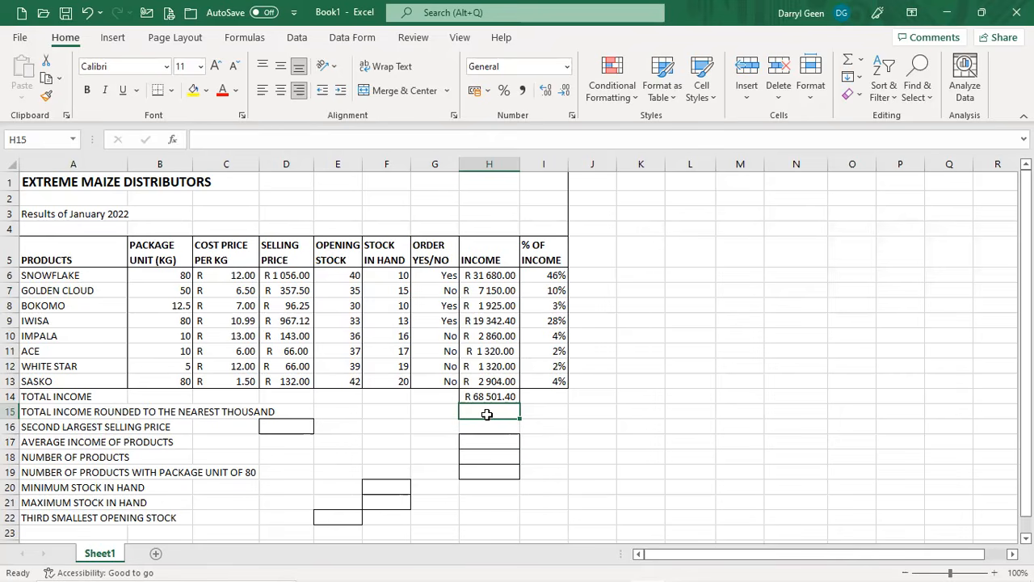
text(=r)
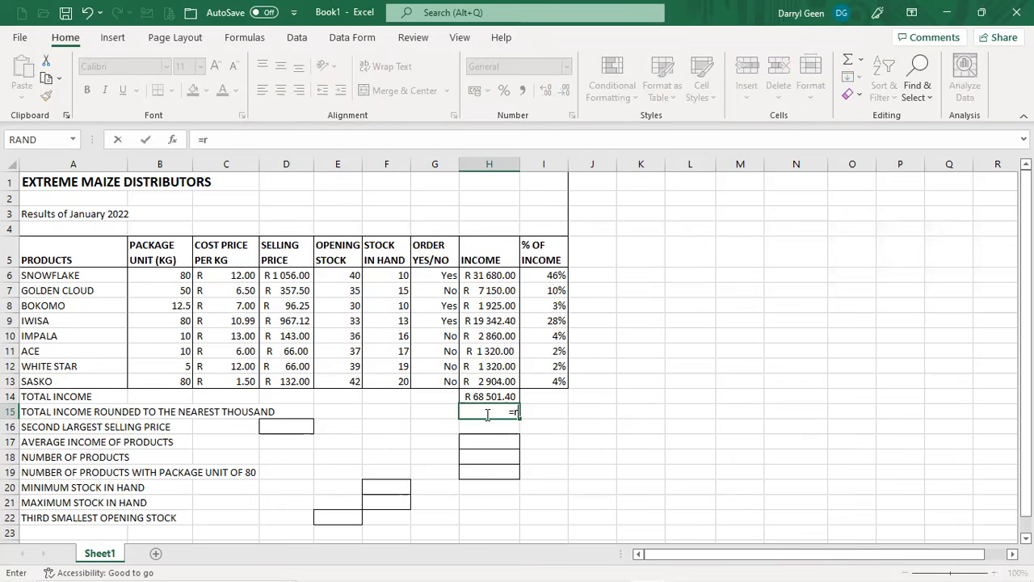
text(ound)
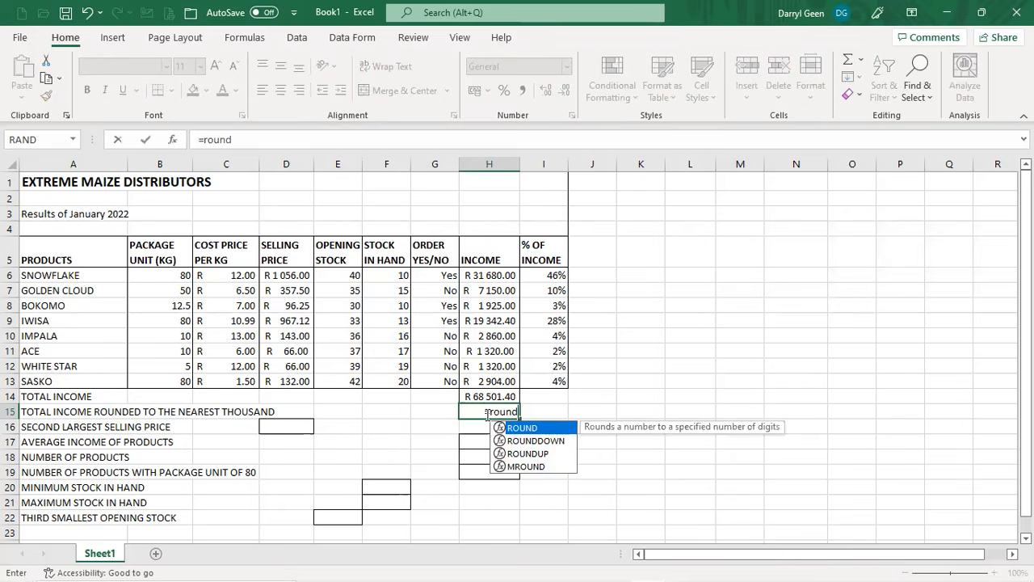
text(()
click(494, 395)
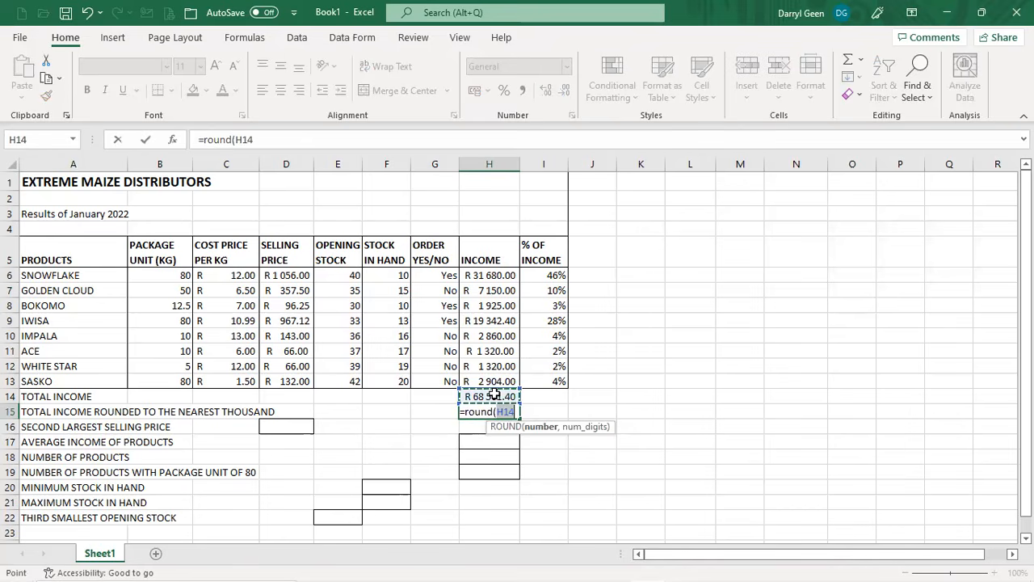
text(,)
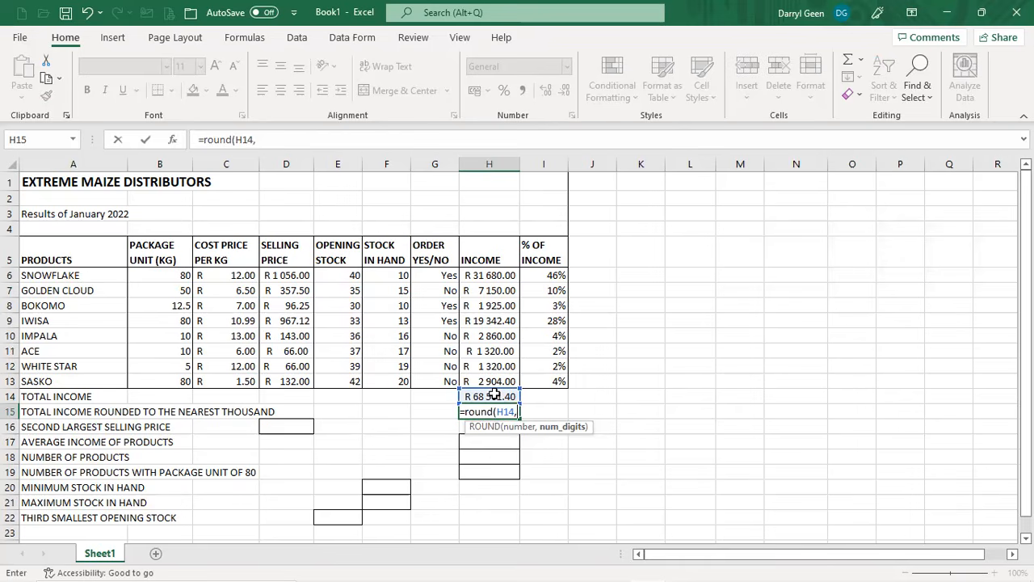
text(-3))
key(Return)
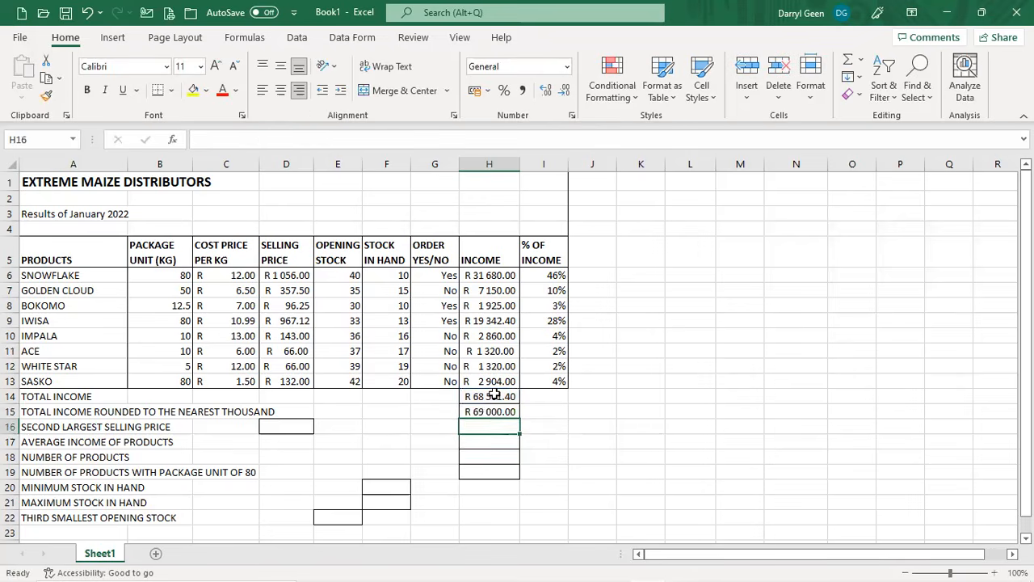
Find the second largest selling price in D16 with =LARGE(D6:D13,2) and apply the Accounting number format
key(Up)
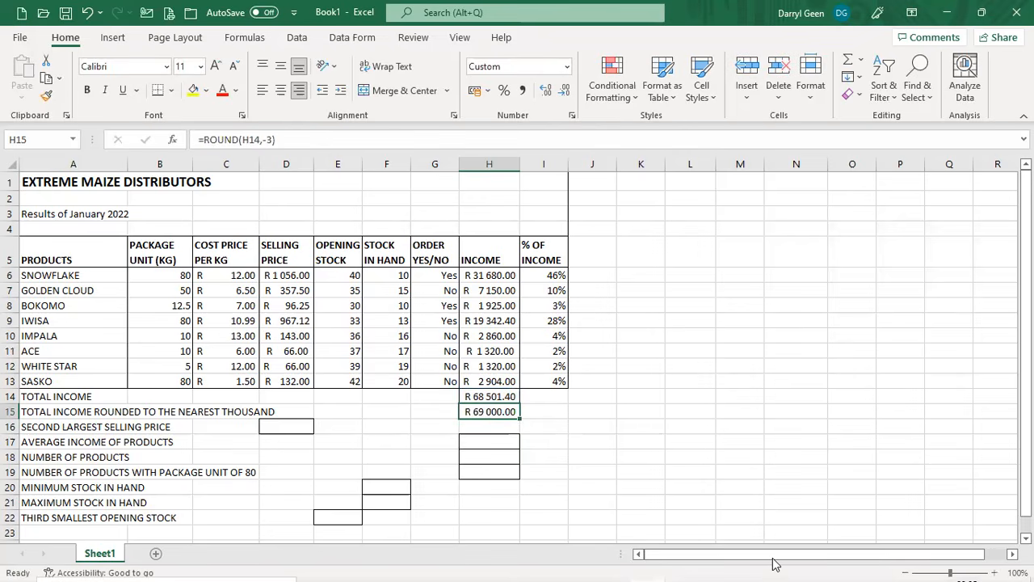
click(285, 434)
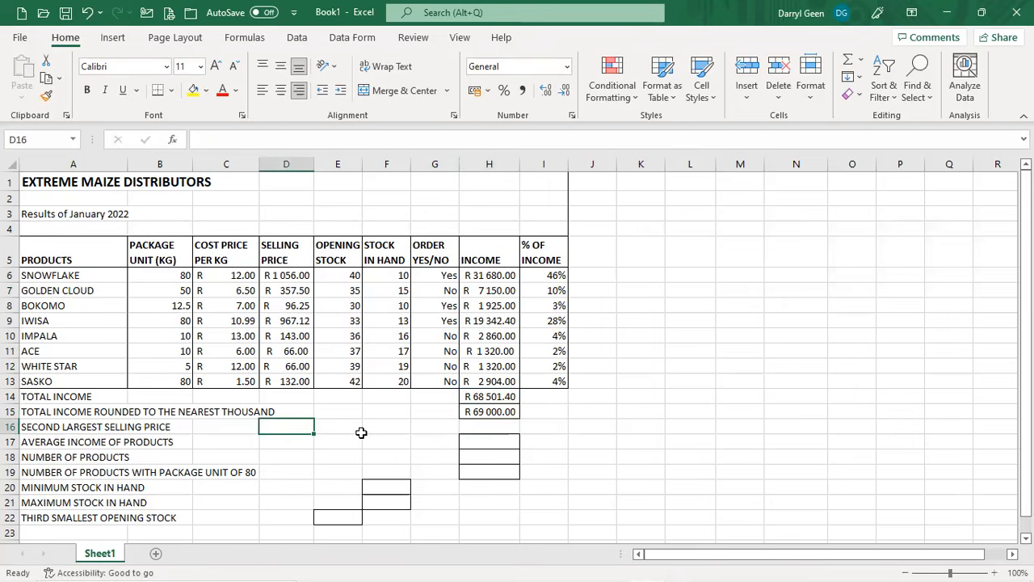
text(=l)
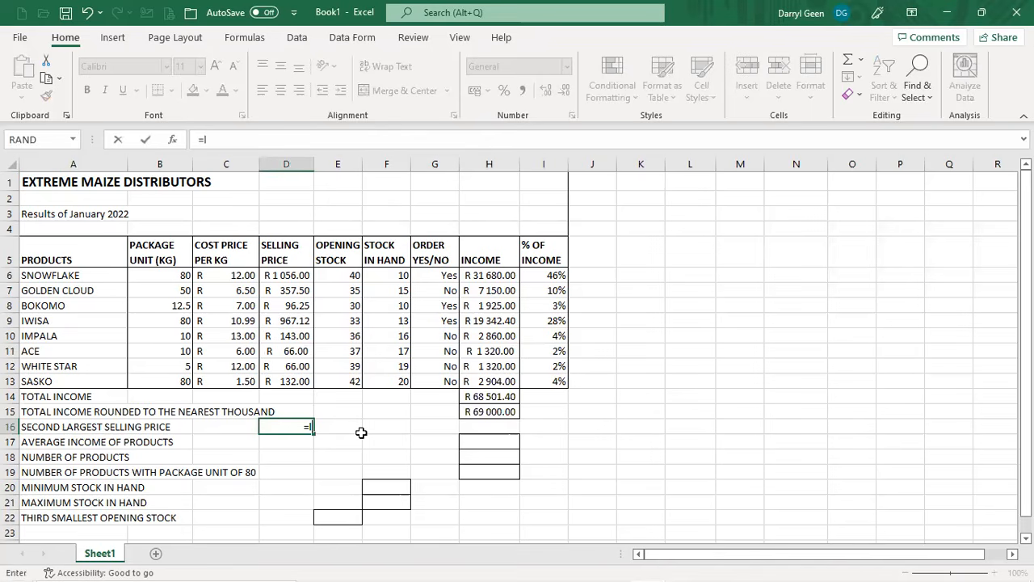
text(arge()
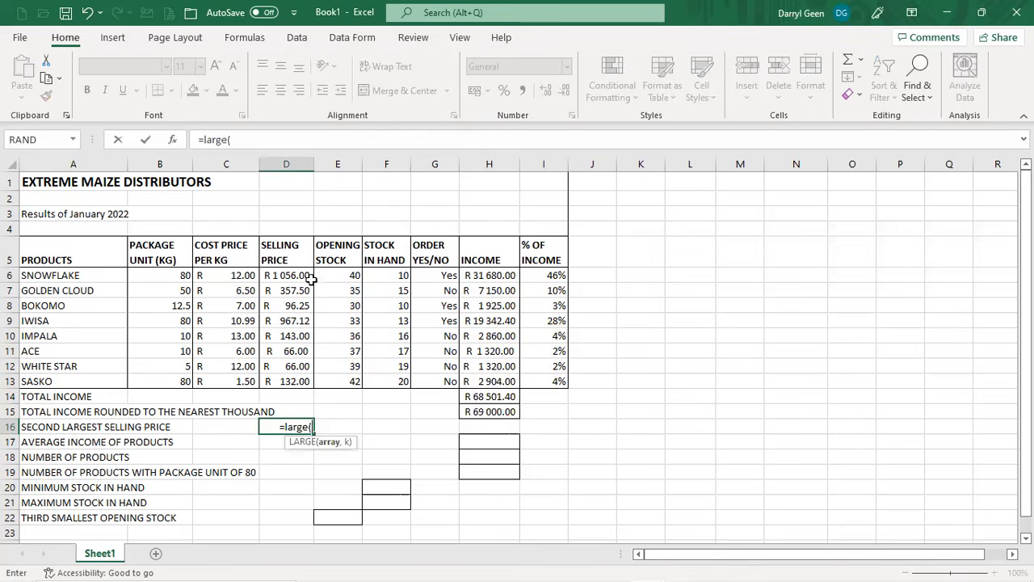
drag(288, 276, 299, 379)
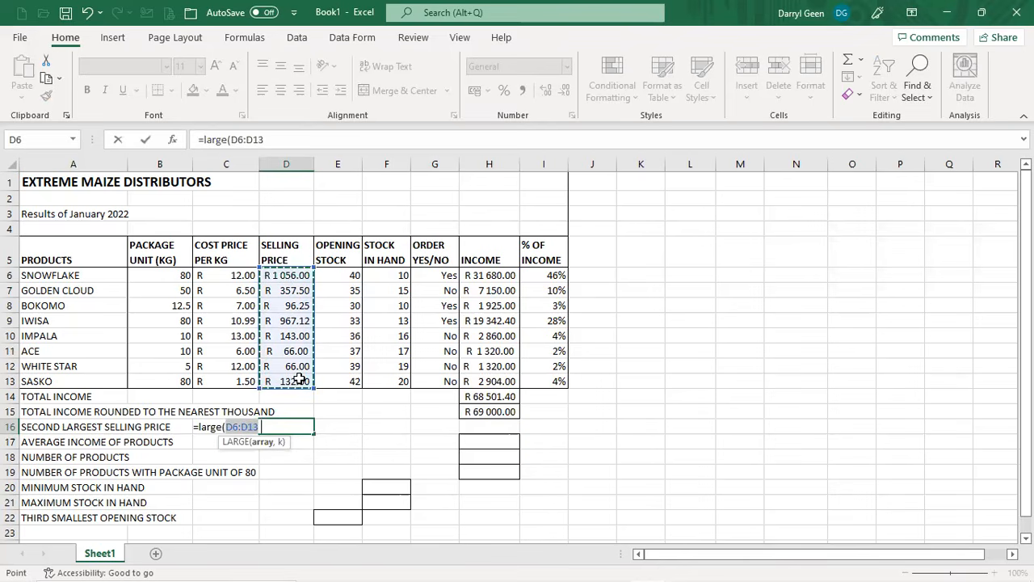
text(,2))
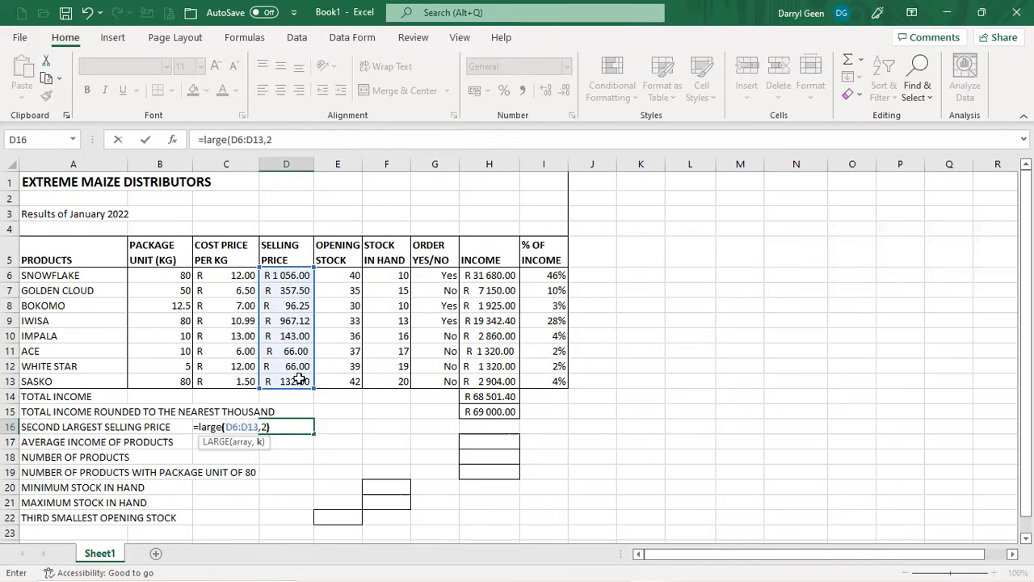
key(Return)
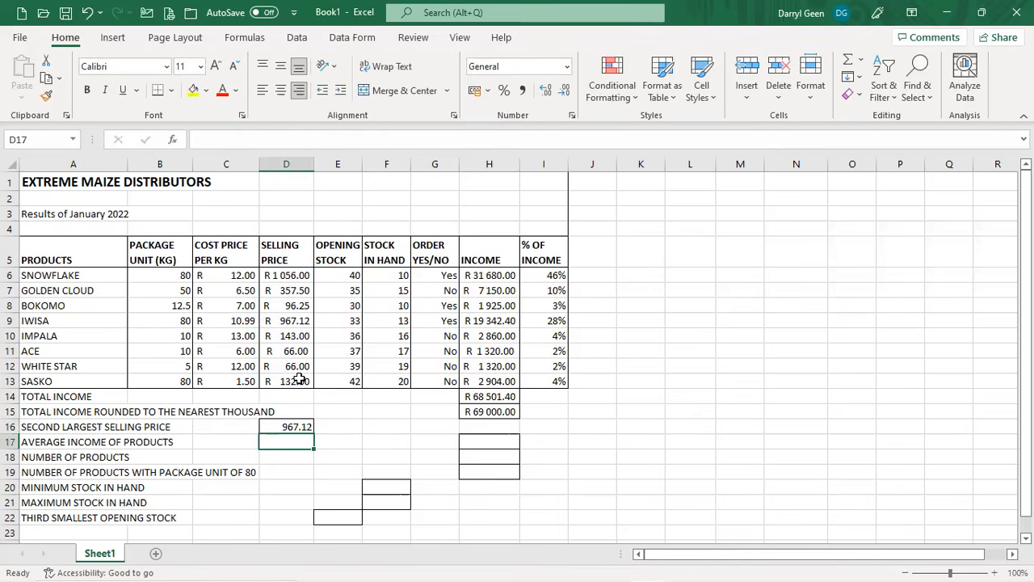
click(292, 427)
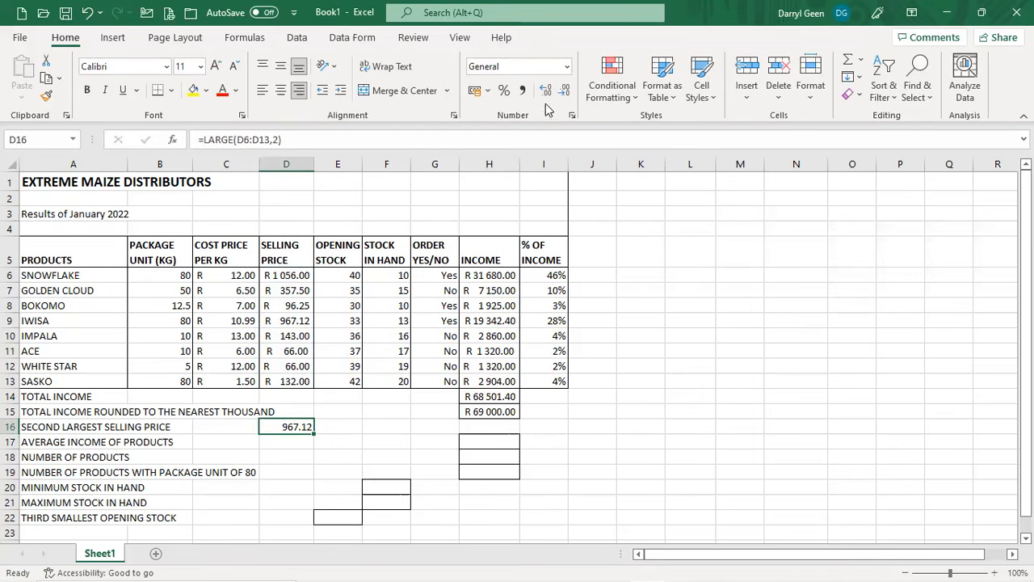
click(475, 91)
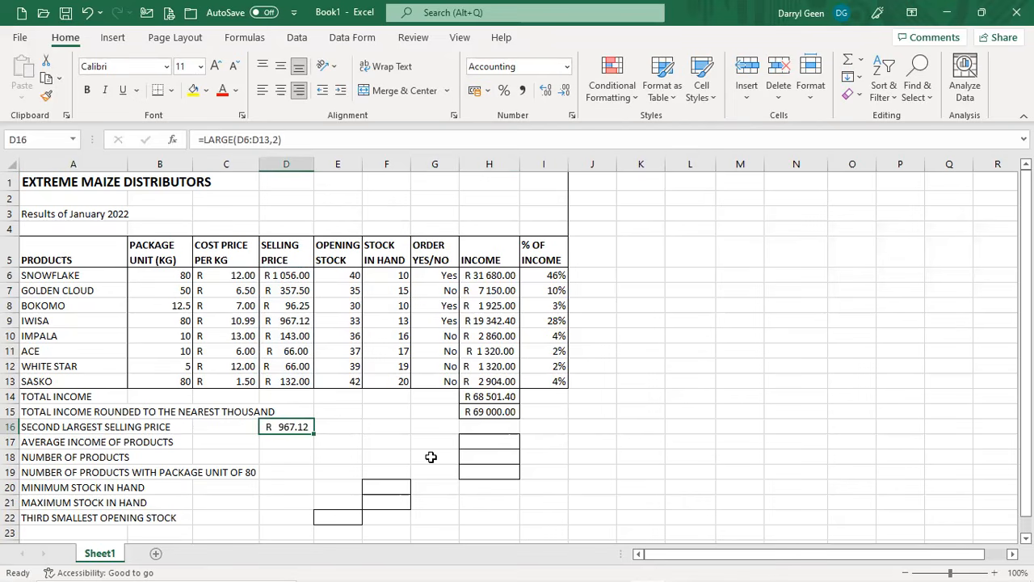
Calculate the average income of the products in H17 with an AVERAGE formula over H6:H13
click(501, 442)
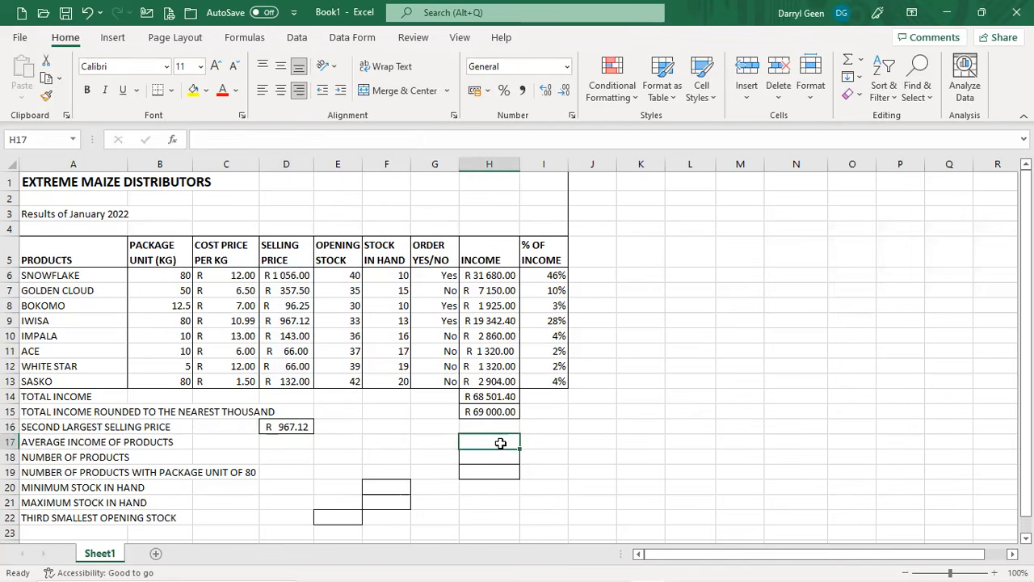
click(862, 61)
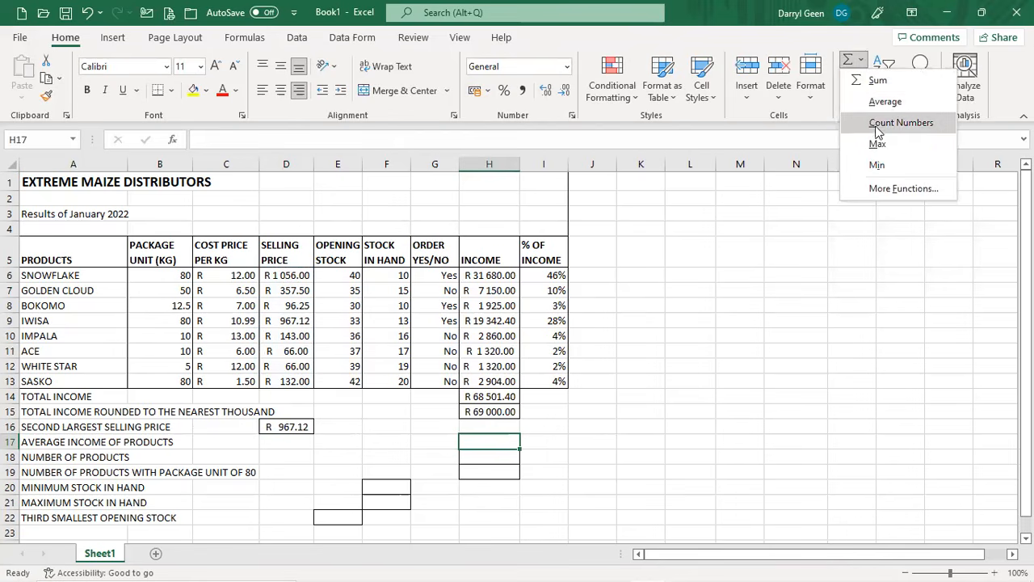
click(885, 102)
click(486, 276)
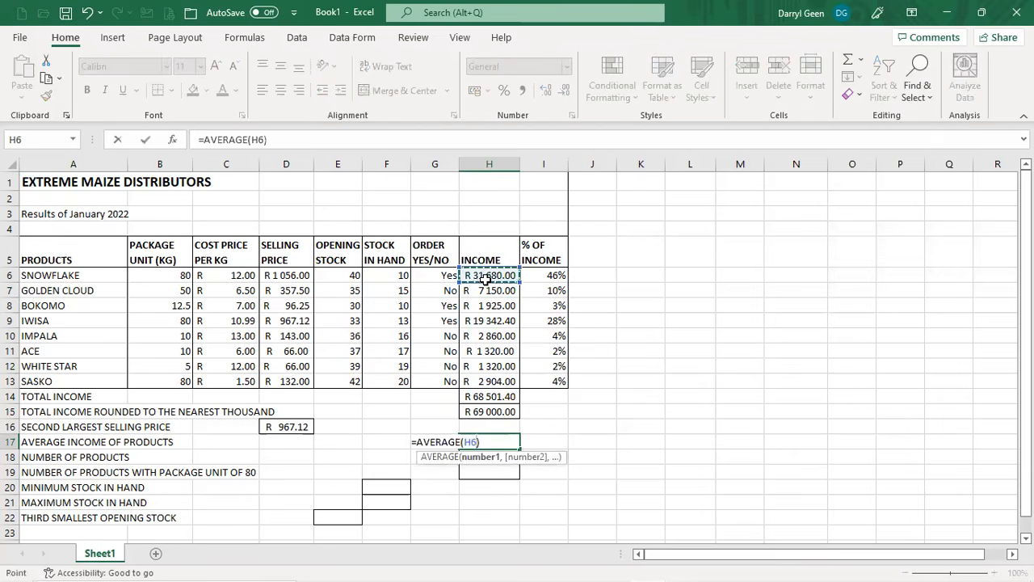
shift+click(485, 380)
key(Return)
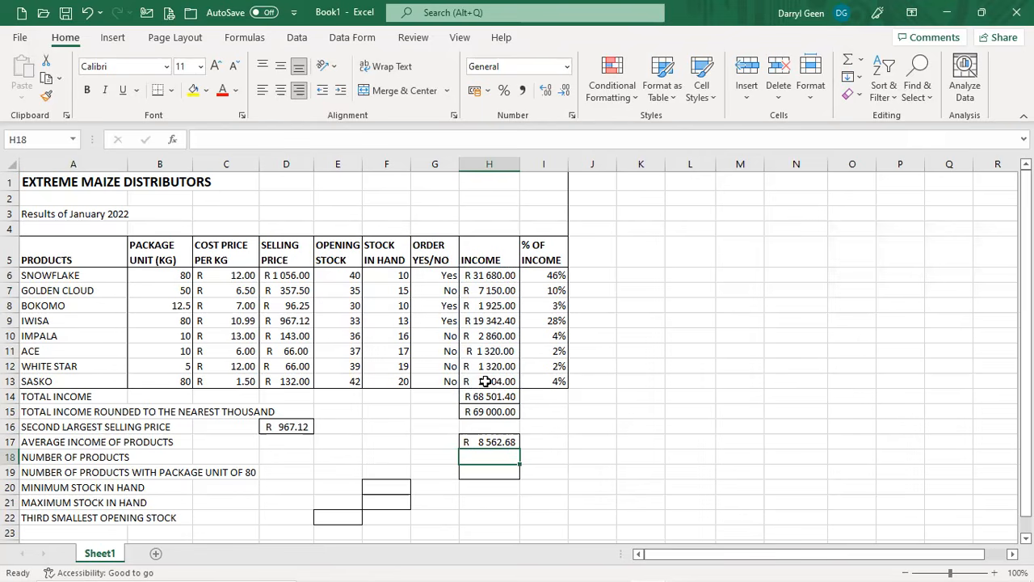
Count the number of products in H18 with a COUNTA formula over the product names in A6:A13
text(=c)
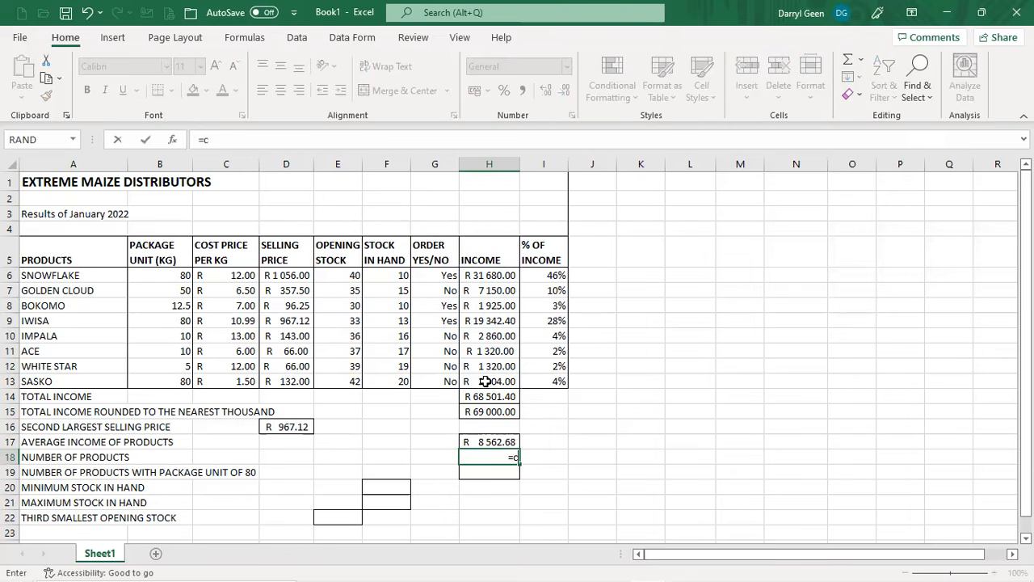
text(ounta()
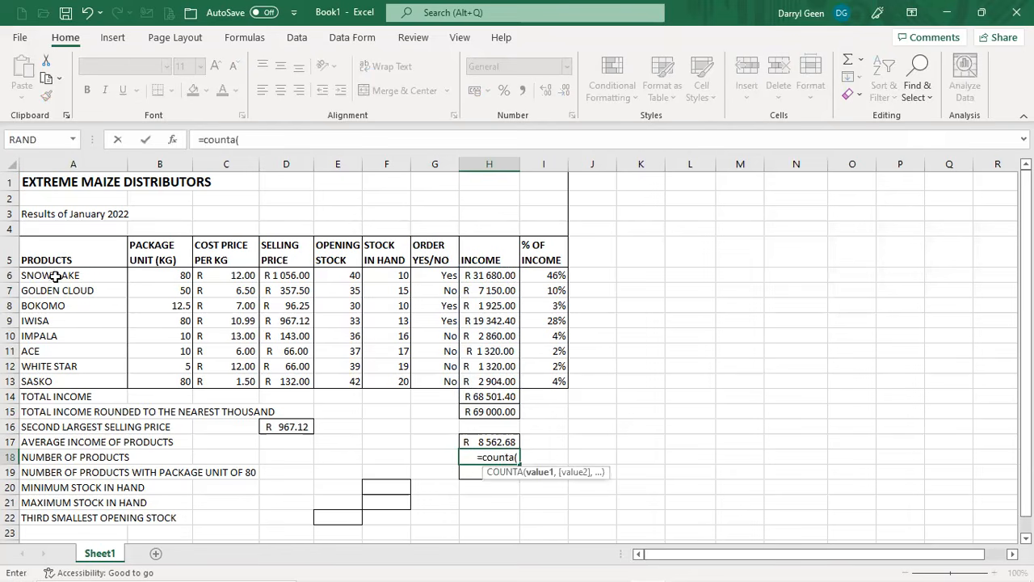
drag(50, 275, 58, 298)
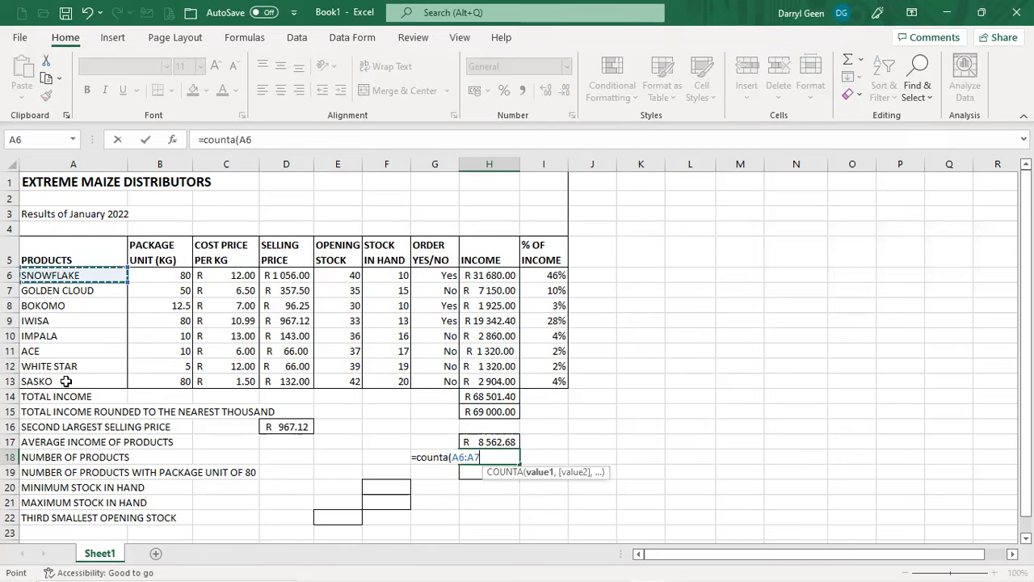
text())
key(Return)
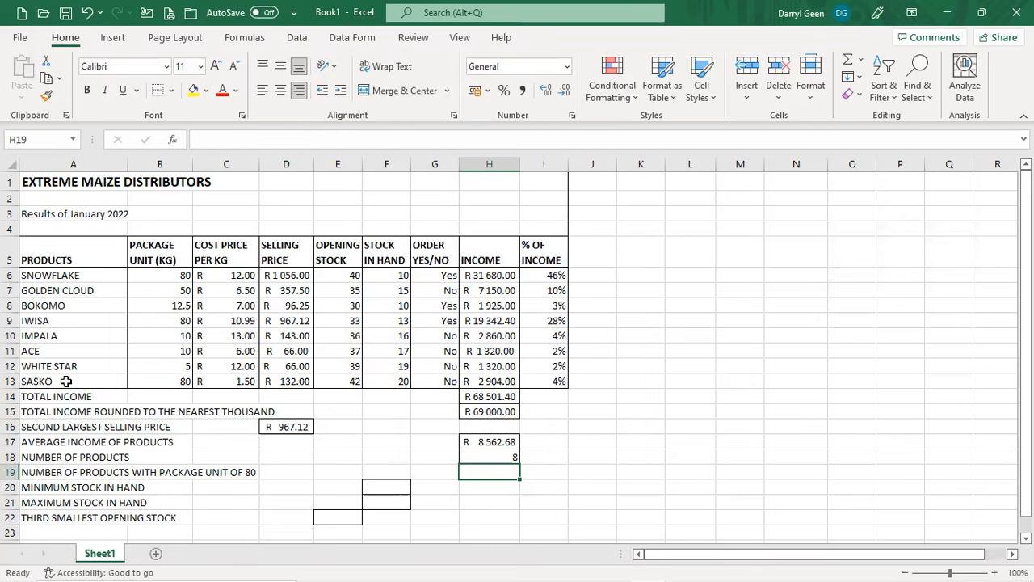
Count the products with a package unit of 80 in H19 using =COUNTIF(B6:B13,"80") and check it against the matching rows
text(=c)
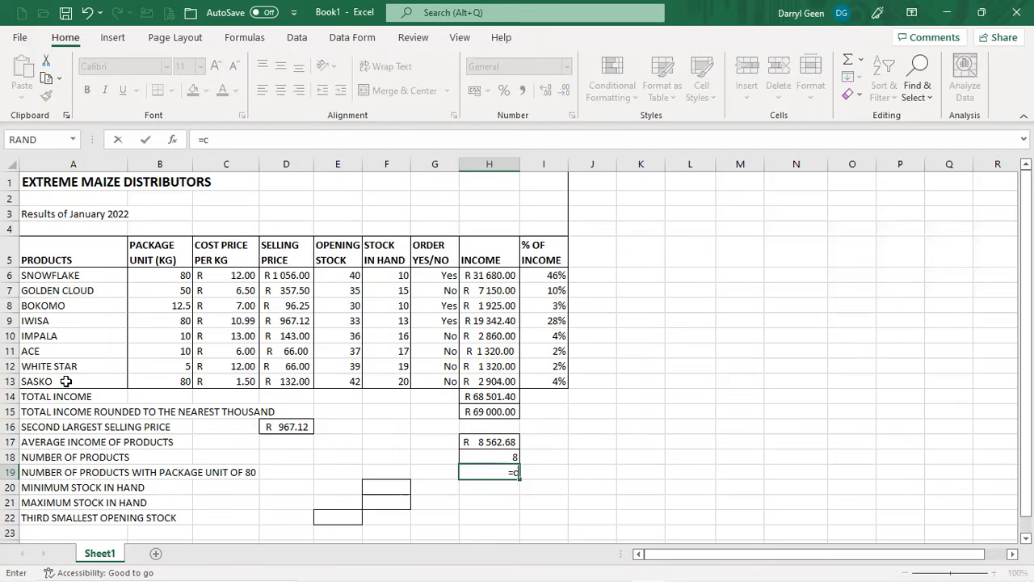
text(ountif)
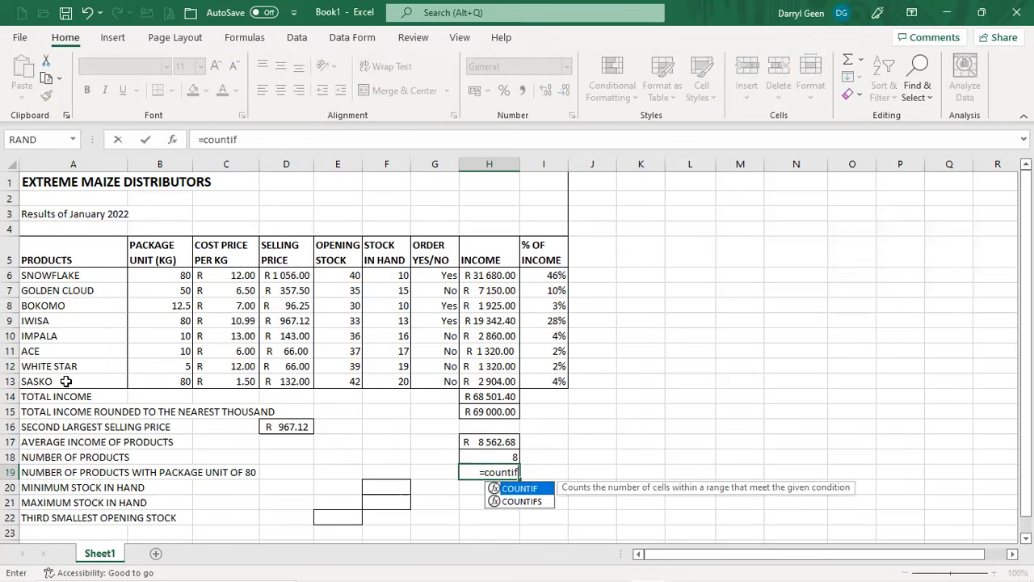
text(()
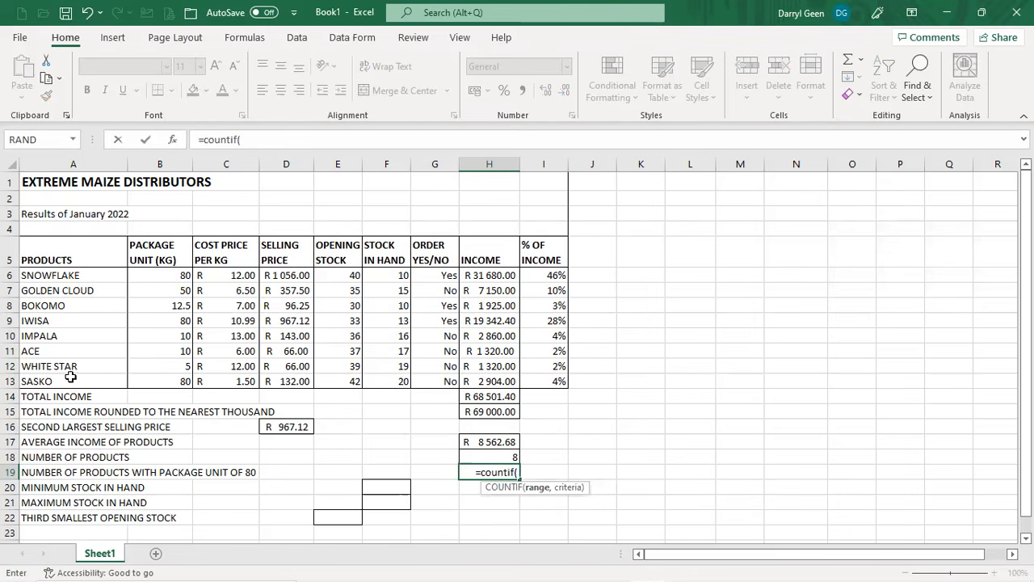
drag(174, 275, 175, 379)
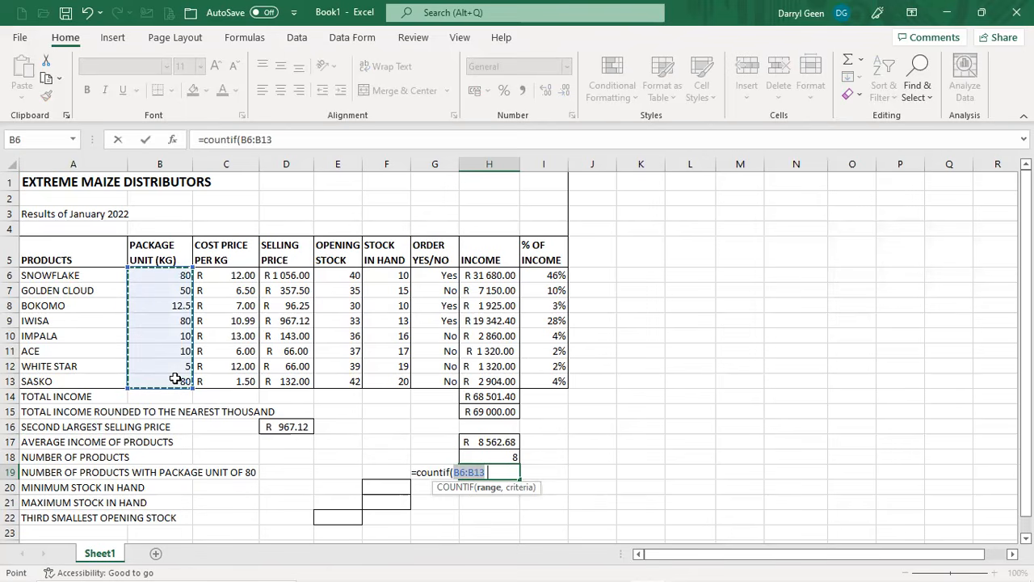
text(,)
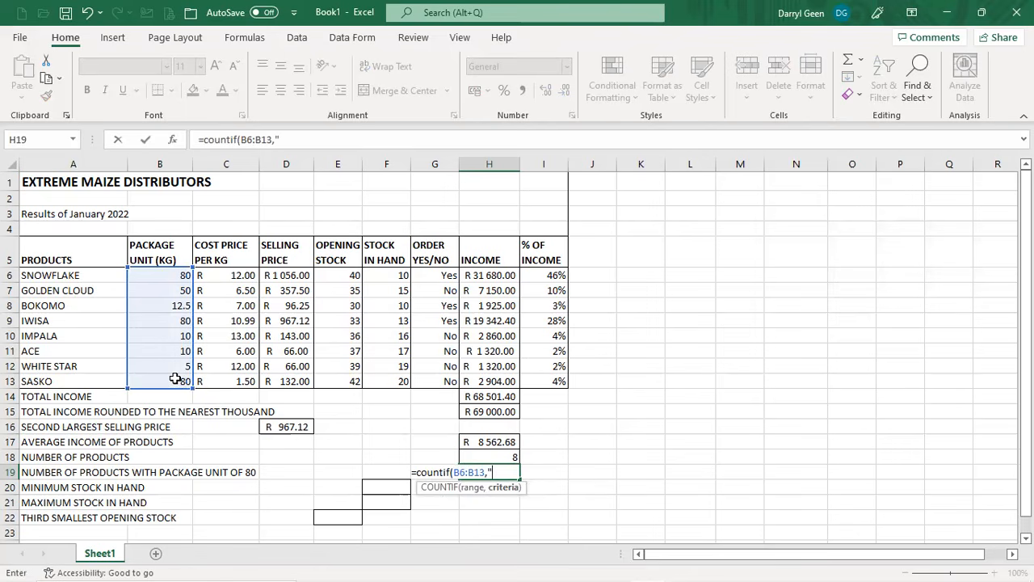
text("80"))
key(Return)
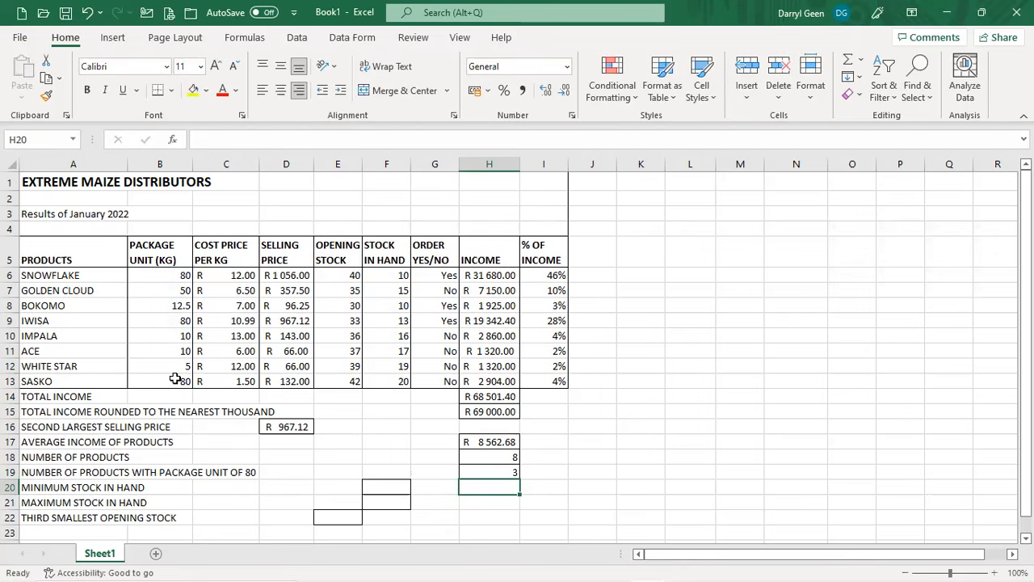
click(164, 278)
click(173, 321)
click(174, 381)
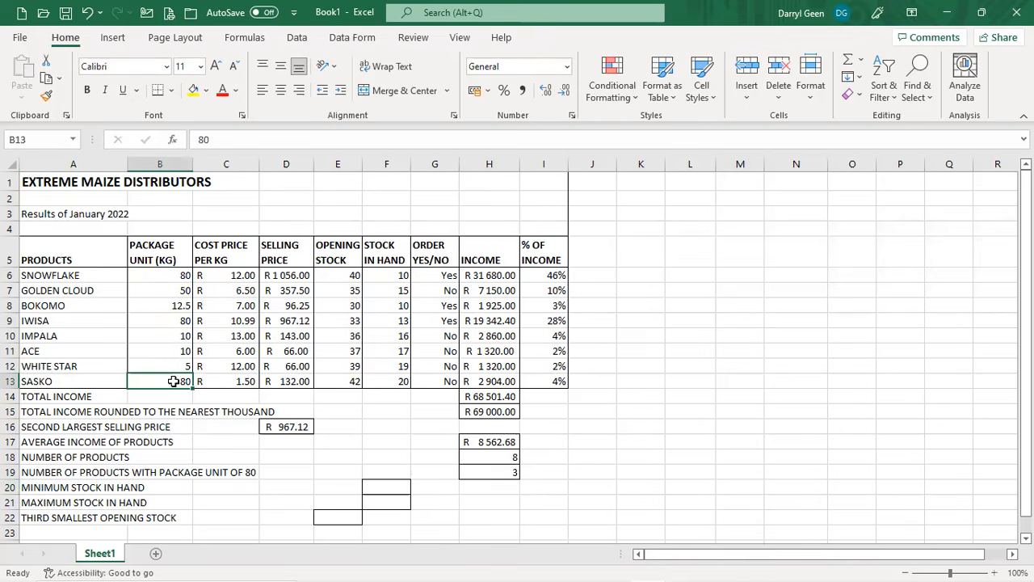
click(507, 472)
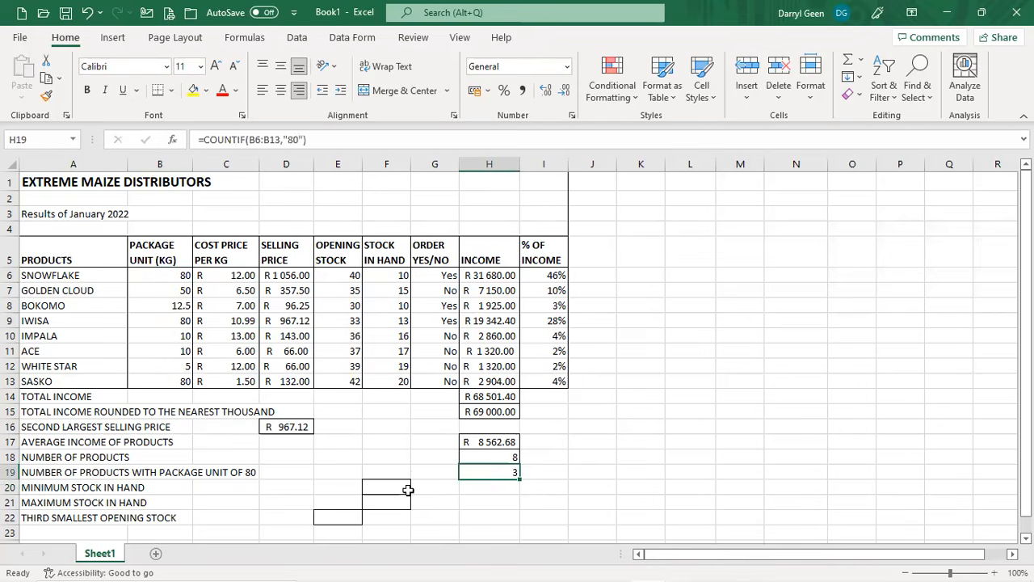
Find the minimum stock in hand in F20 with the formula =MIN(F6:F13)
click(404, 489)
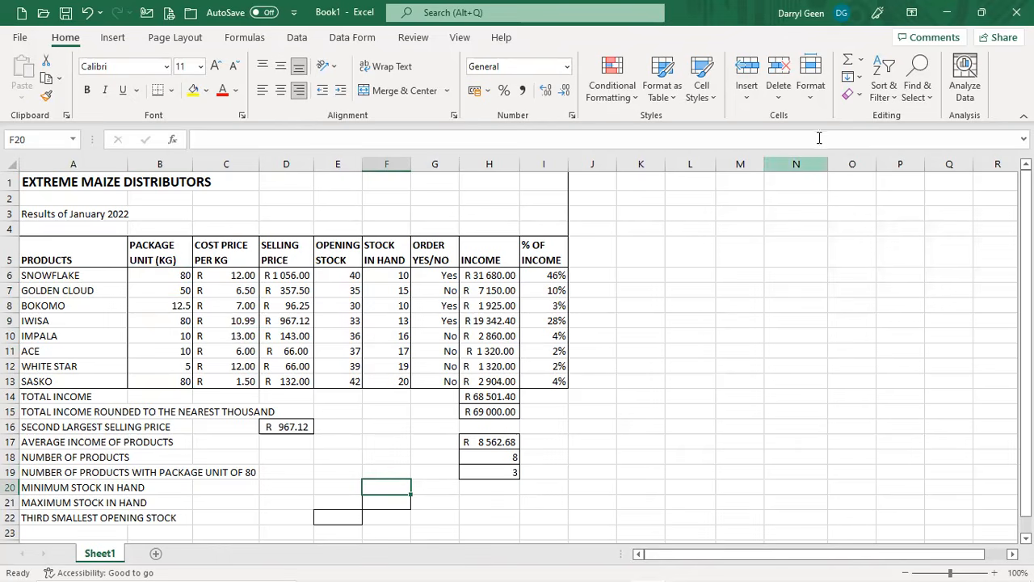
click(862, 61)
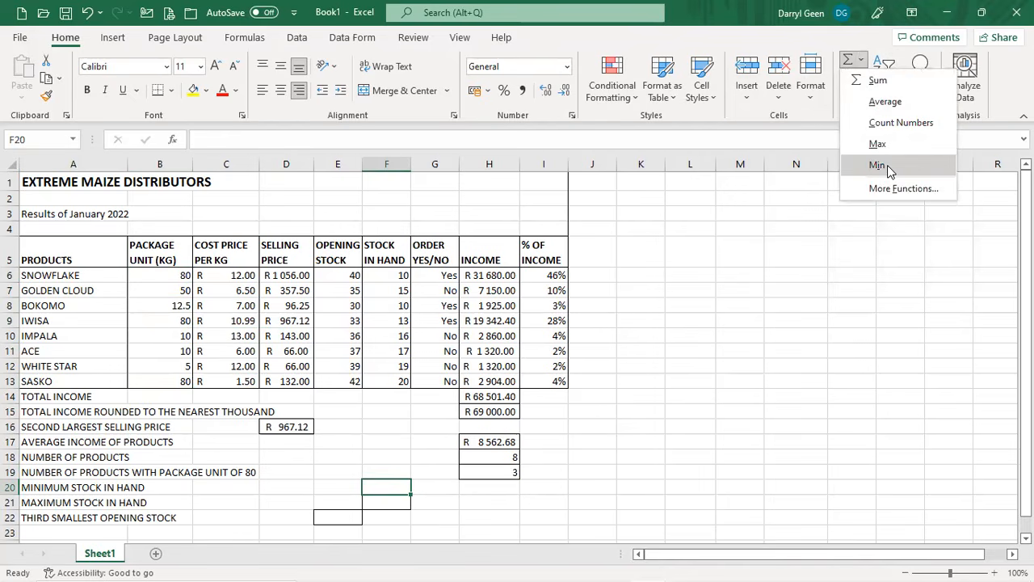
click(887, 165)
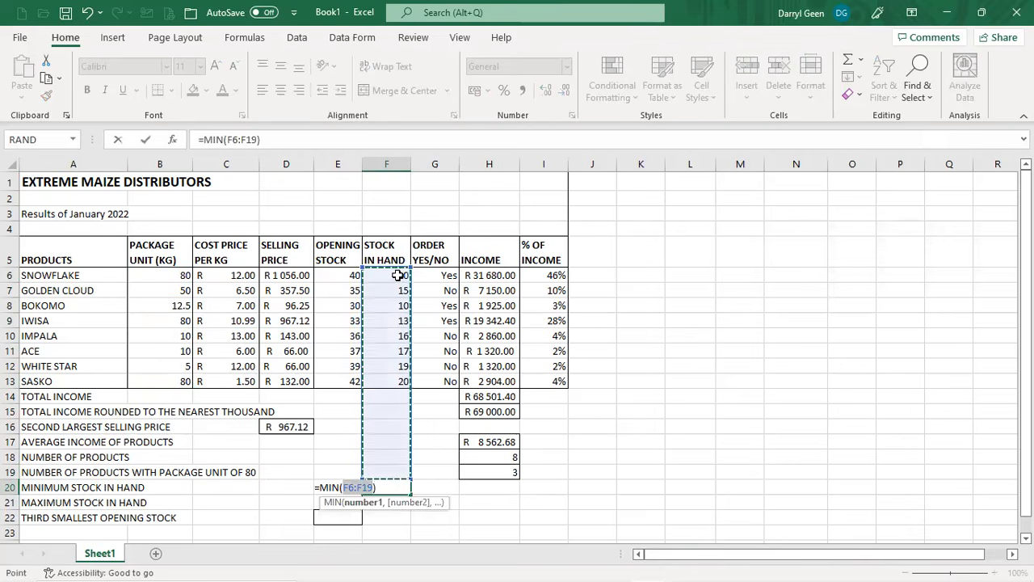
click(399, 276)
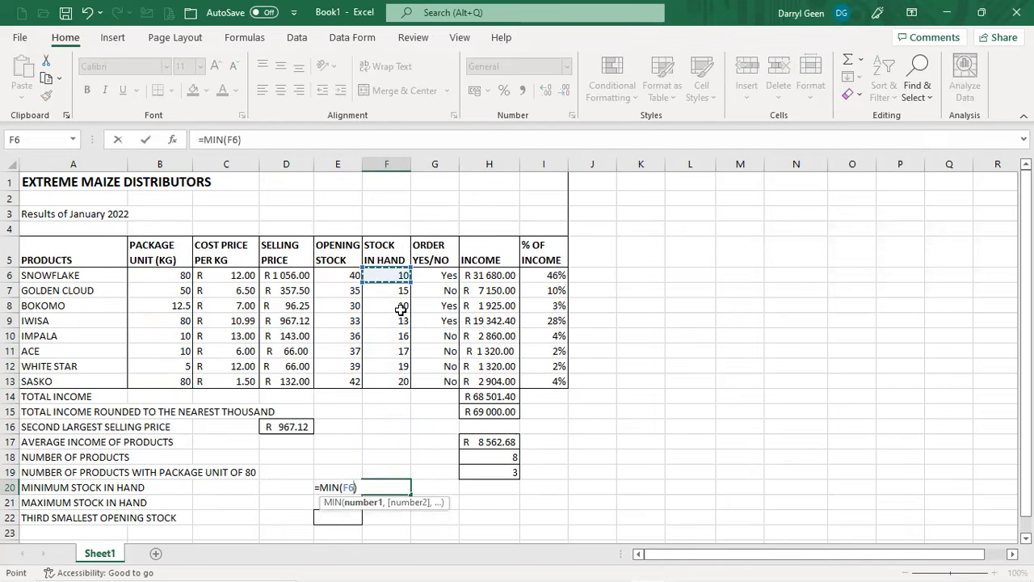
shift+click(404, 379)
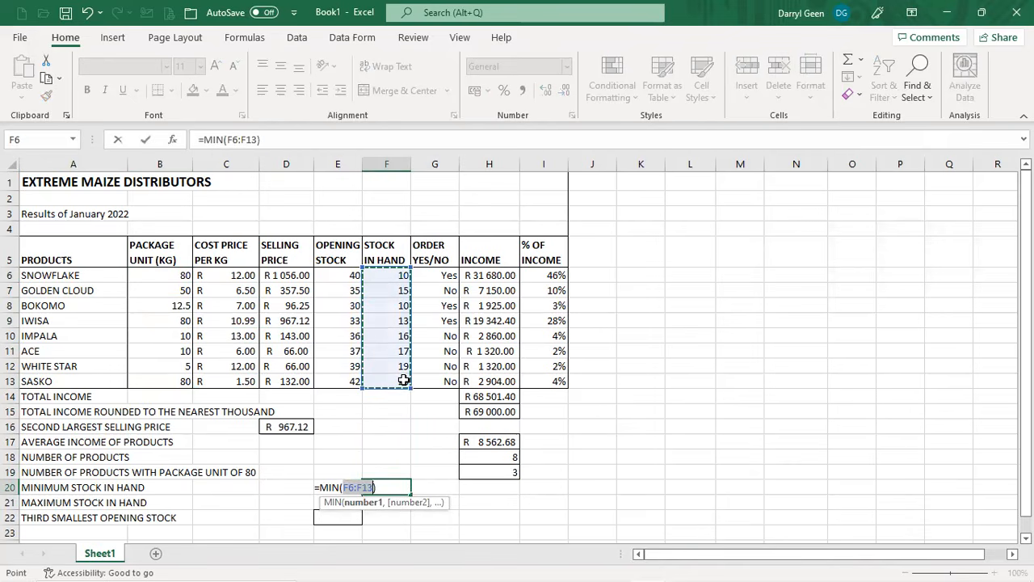
key(Return)
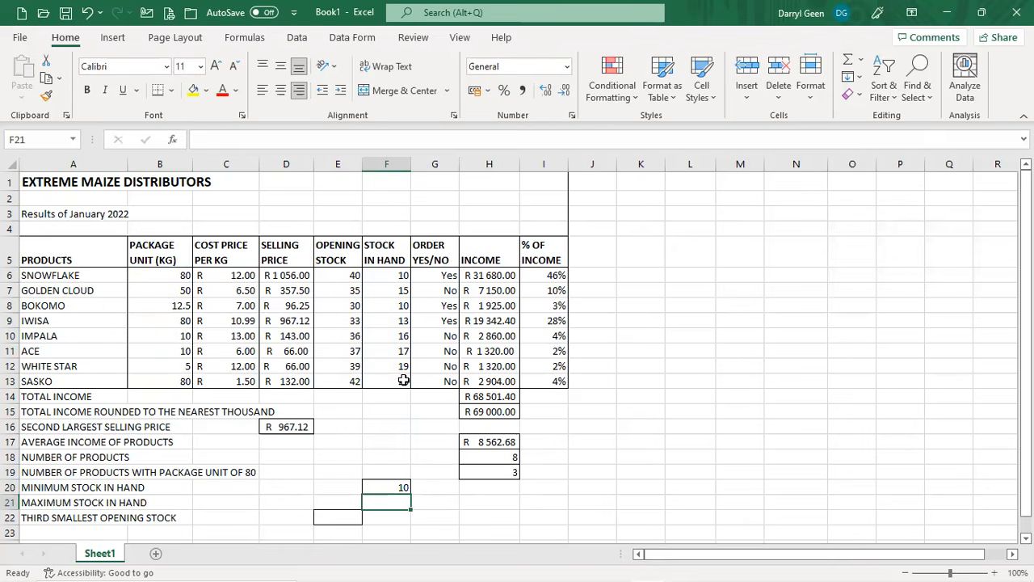
Find the maximum stock in hand in F21 with a MAX formula over all products' stock in hand
click(861, 60)
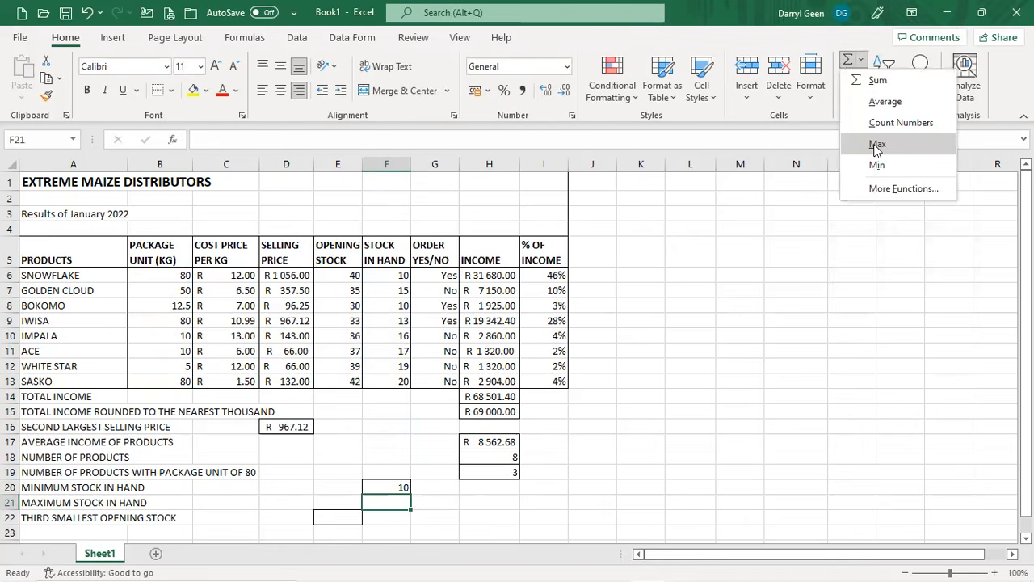
click(877, 145)
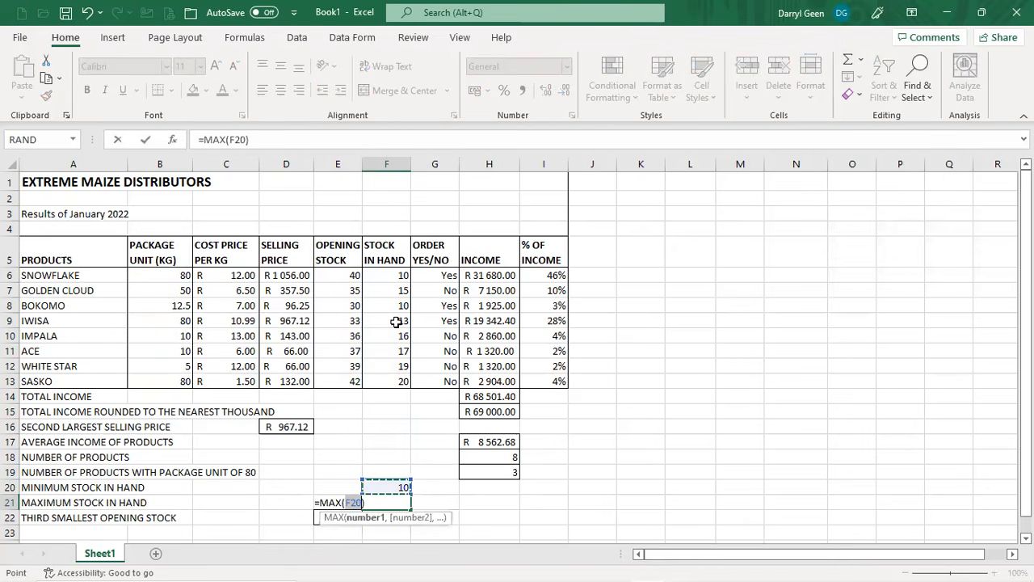
mouse_move(402, 391)
mouse_down()
mouse_move(386, 280)
mouse_move(392, 379)
mouse_up()
key(Return)
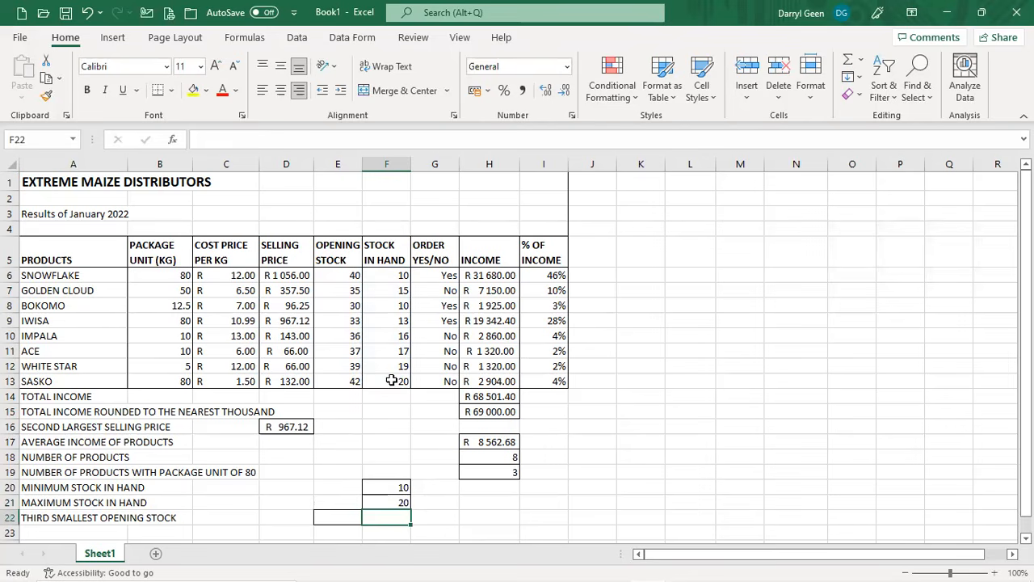
Find the third smallest opening stock in E22 with the formula =SMALL(E6:E13,3)
key(Left)
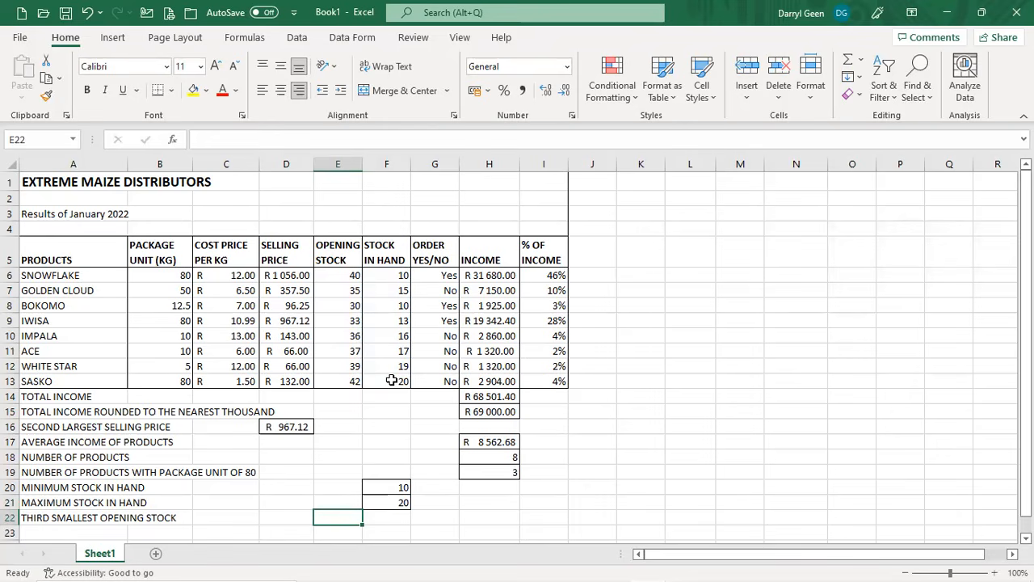
text(=s)
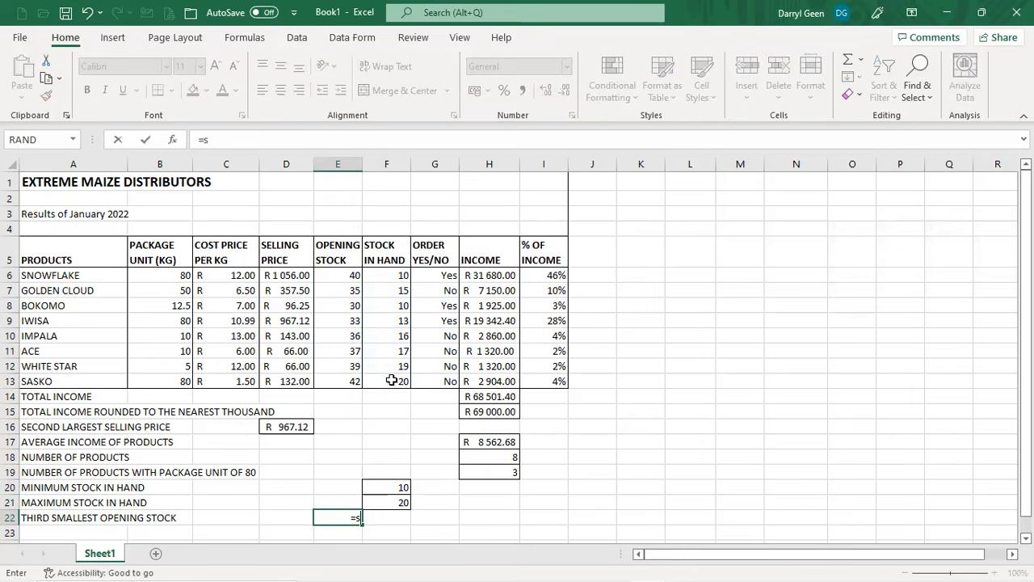
text(mall()
click(346, 275)
drag(345, 305, 346, 375)
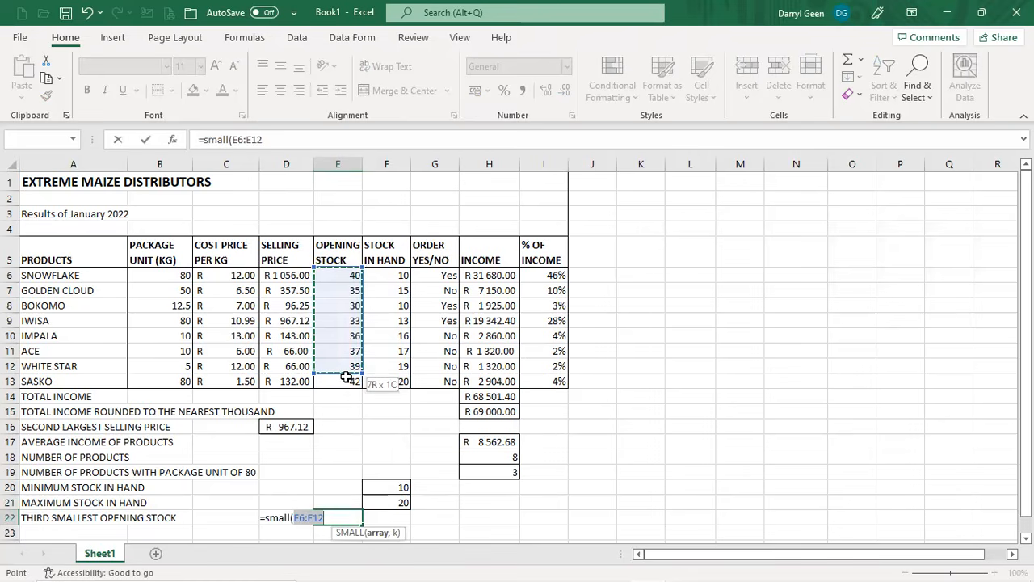
drag(345, 377, 345, 378)
text(,3))
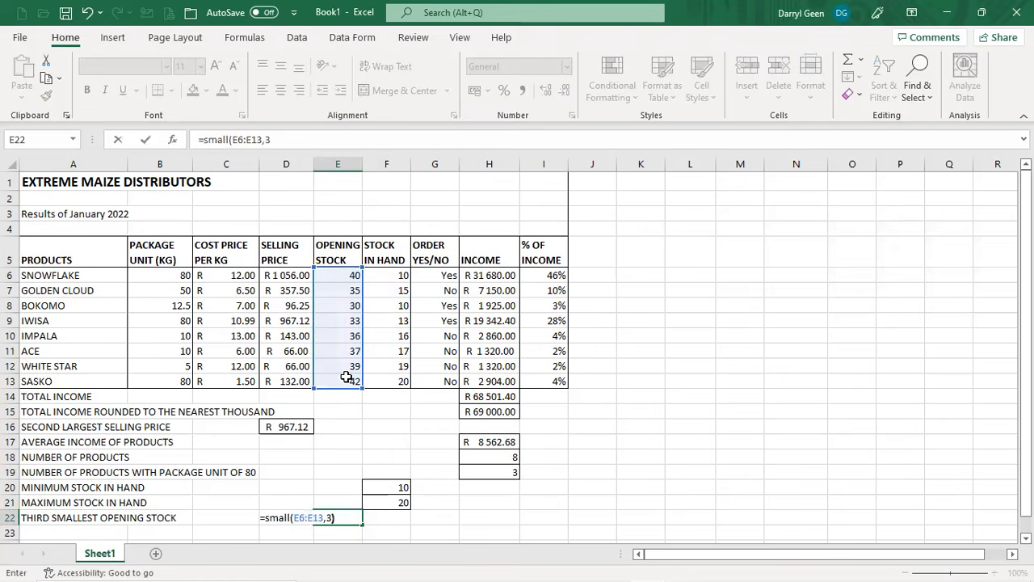
key(Return)
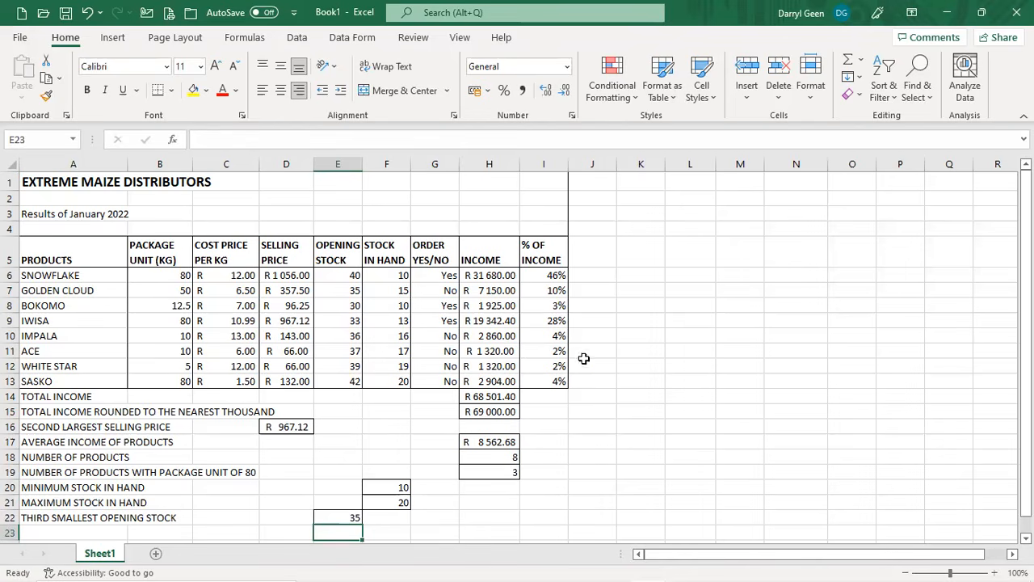
Sort the product table A5:I13, including its header row, by PRODUCTS on cell values from A to Z
drag(50, 258, 544, 384)
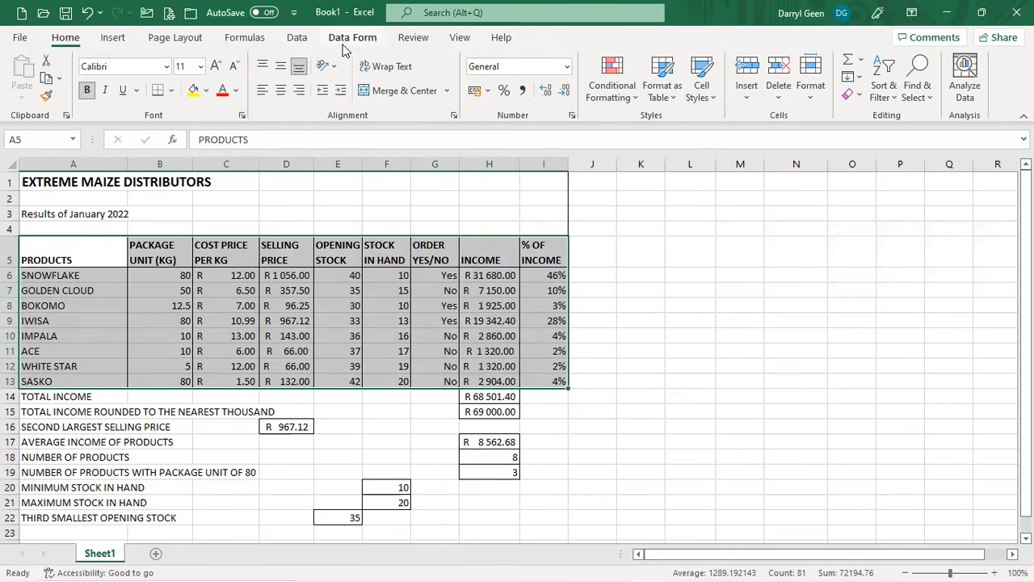
click(299, 38)
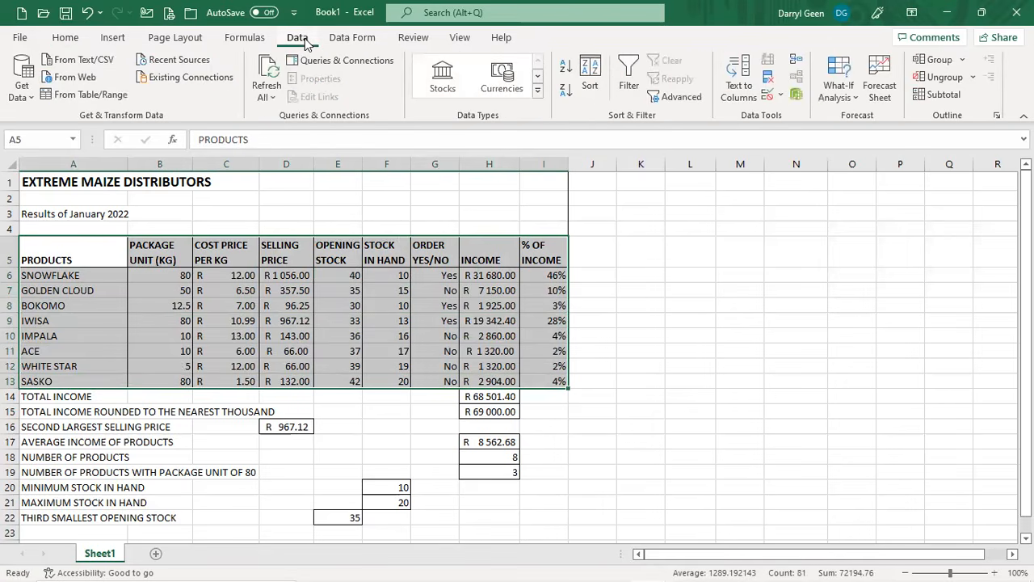
click(592, 72)
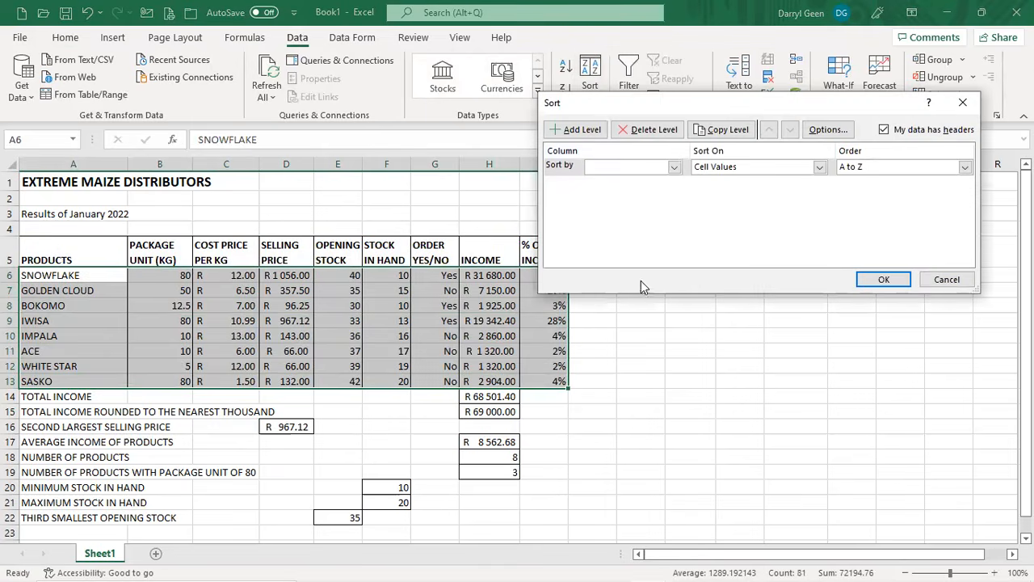
click(675, 167)
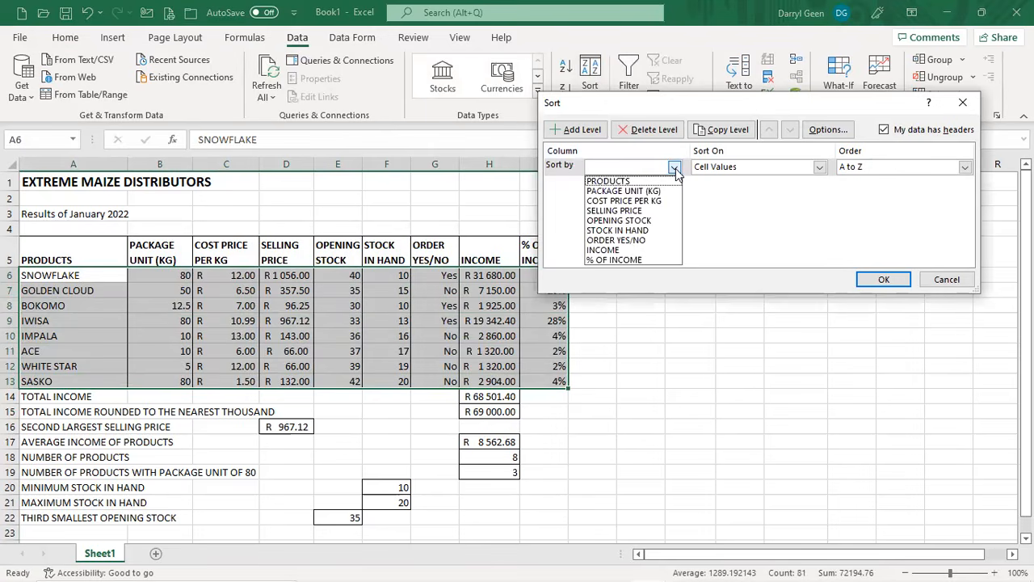
click(639, 182)
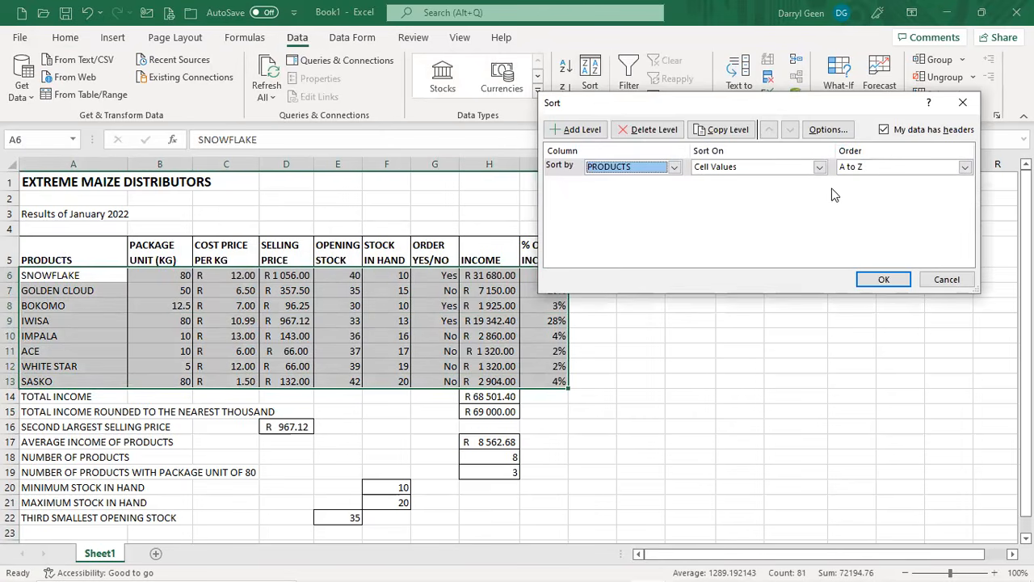
click(884, 280)
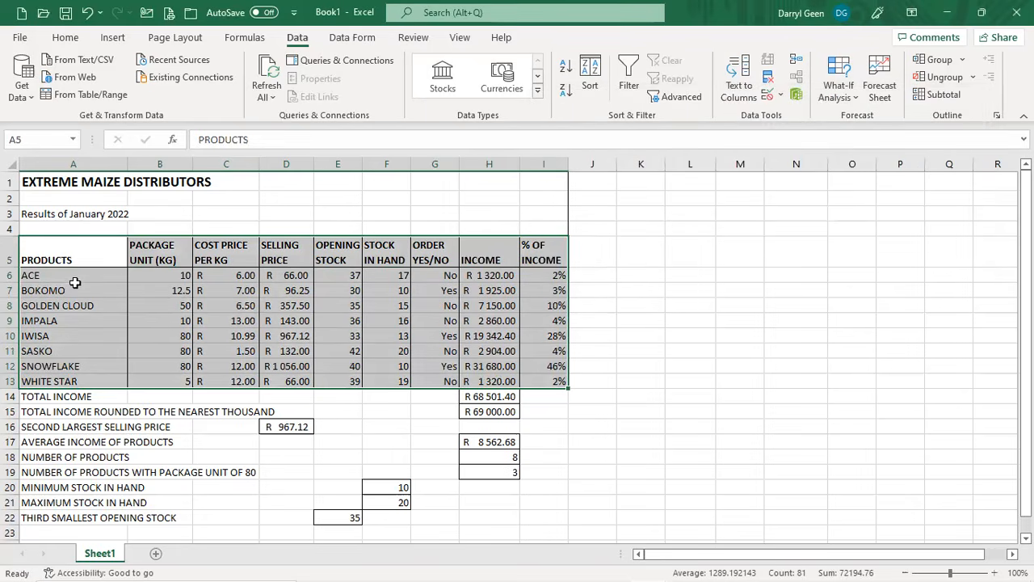
click(76, 290)
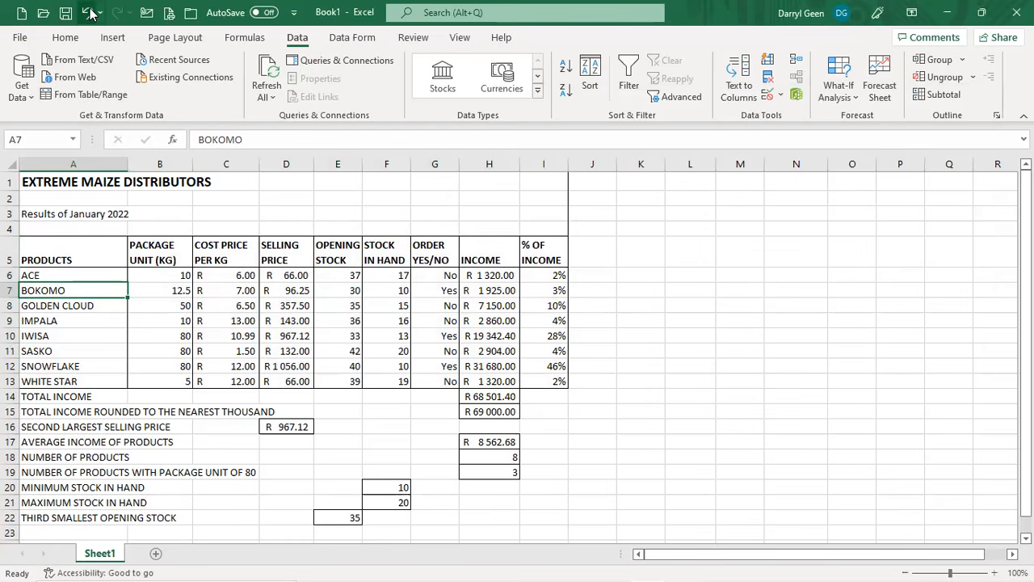
Review the sort settings for A5:I13 and reapply the A to Z sort by PRODUCTS
drag(53, 246, 563, 387)
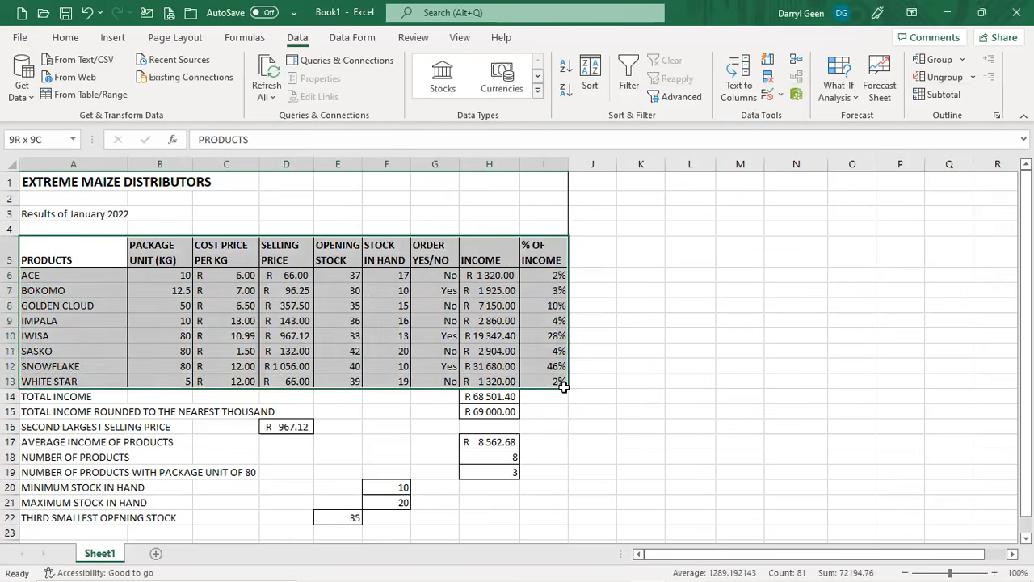
click(587, 73)
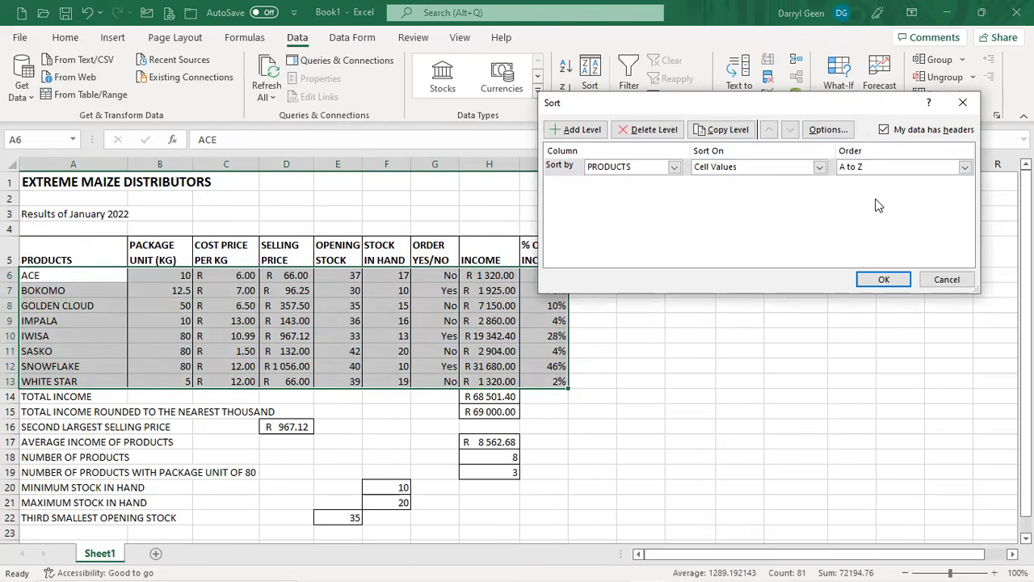
click(675, 168)
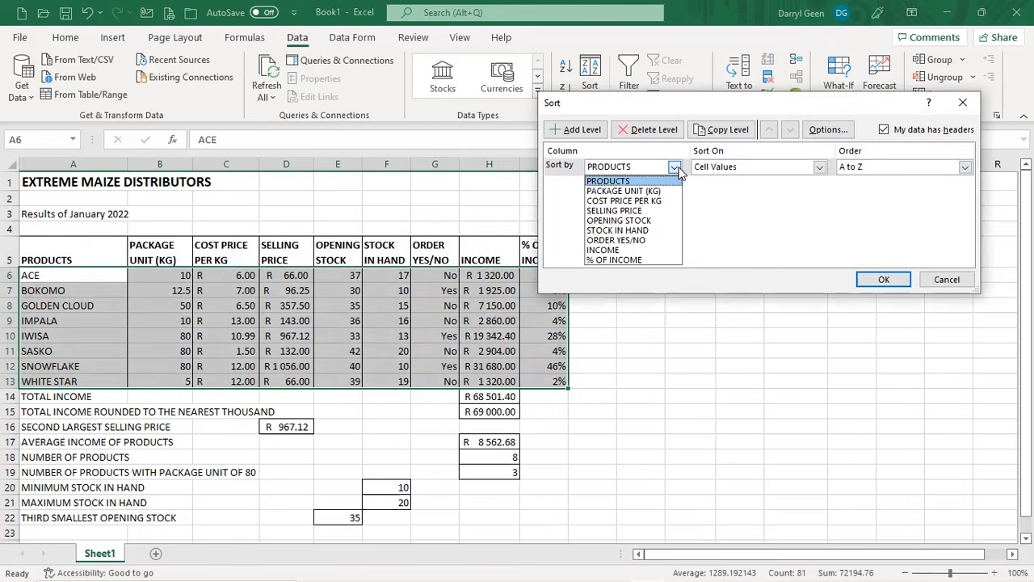
click(675, 168)
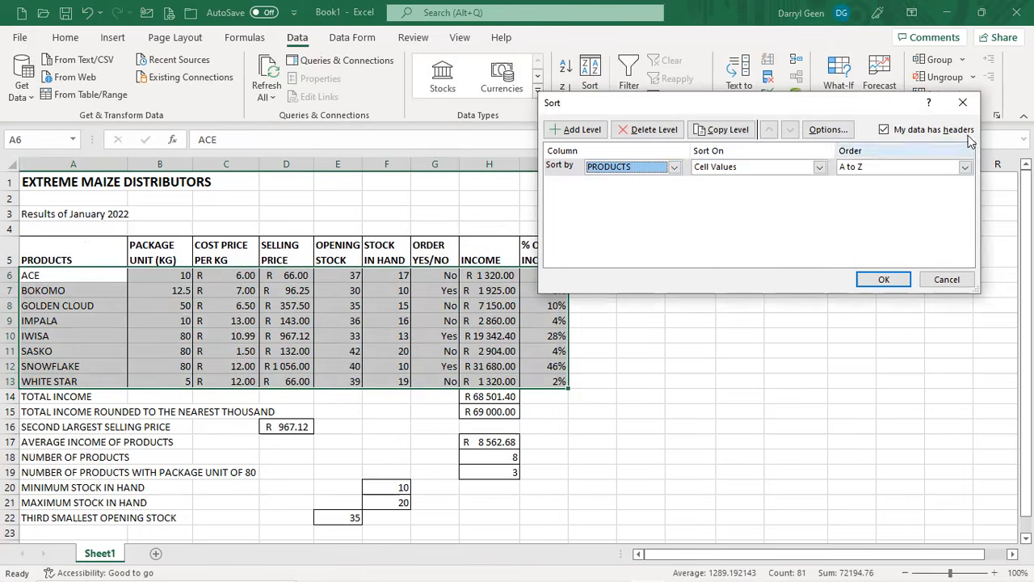
click(894, 282)
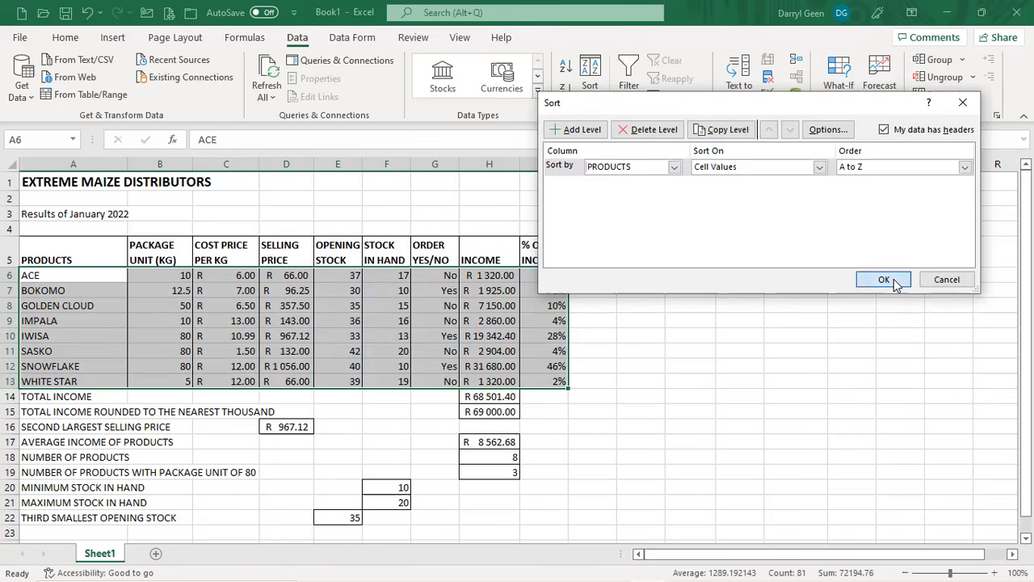
click(107, 353)
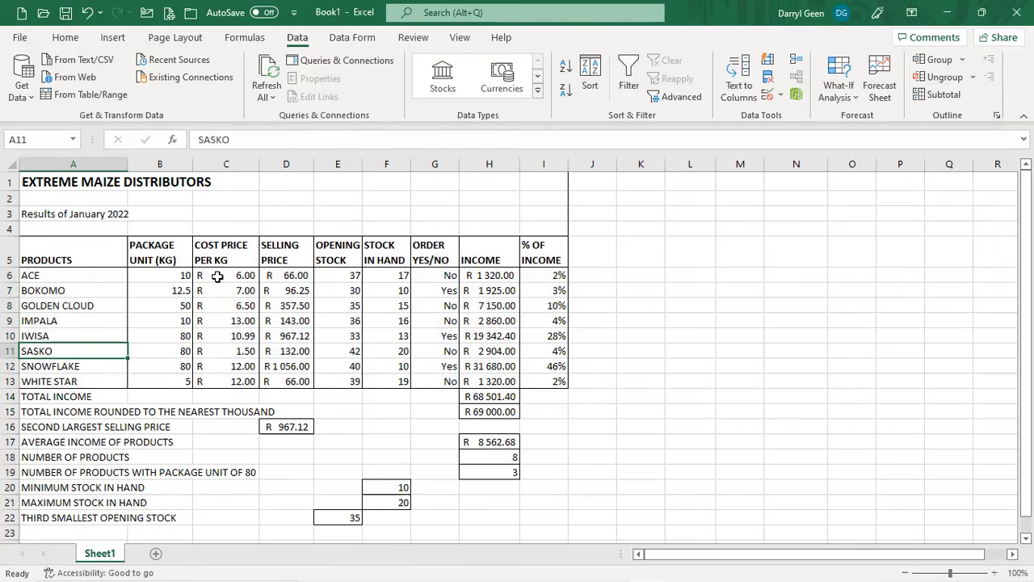
Format the cost prices and selling prices in C6:D13 as Currency
drag(218, 275, 300, 381)
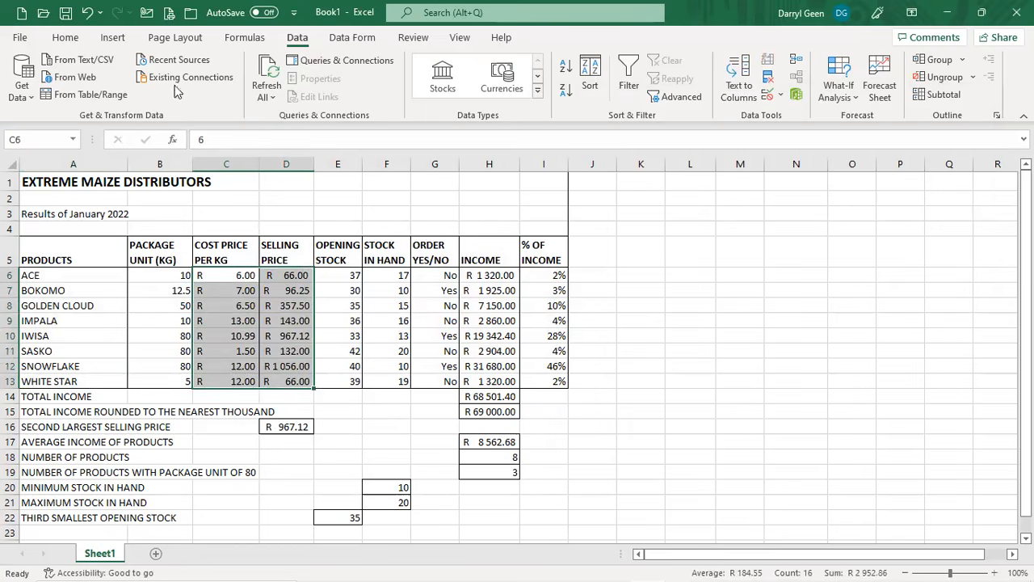
click(65, 38)
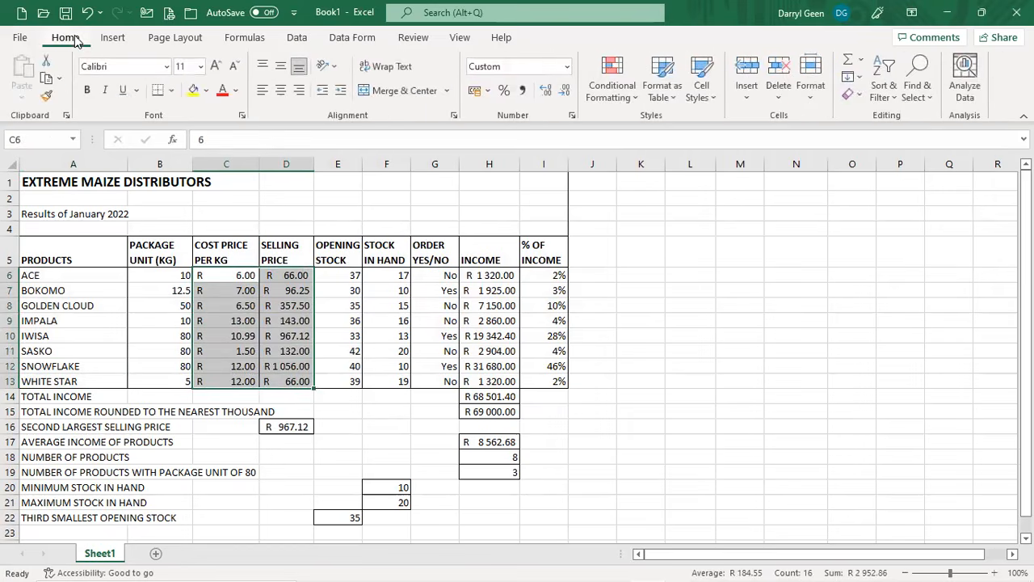
click(568, 66)
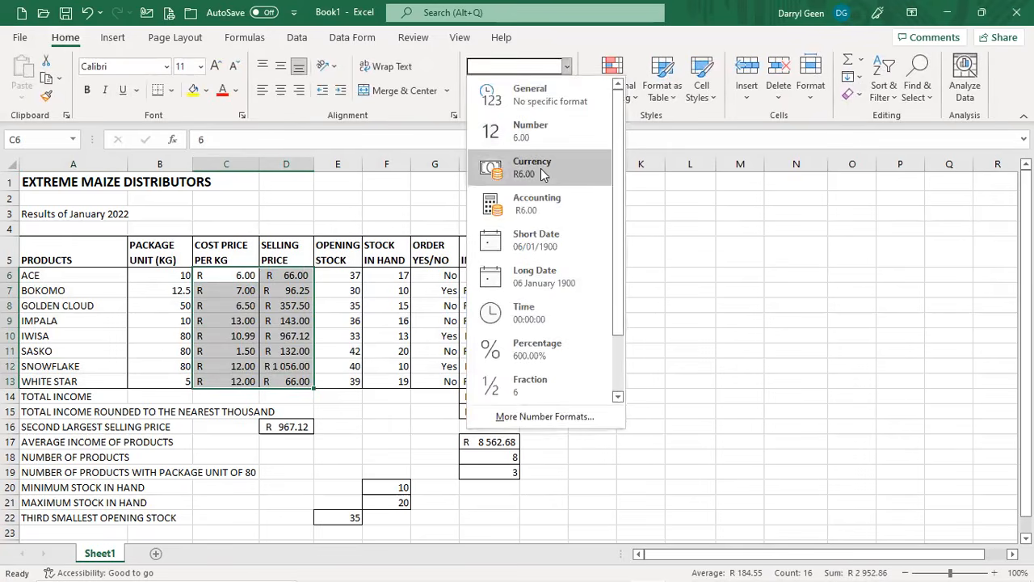
click(525, 166)
Format the income values and totals in H6:H15 and the average income in H17 as Currency
drag(477, 276, 485, 411)
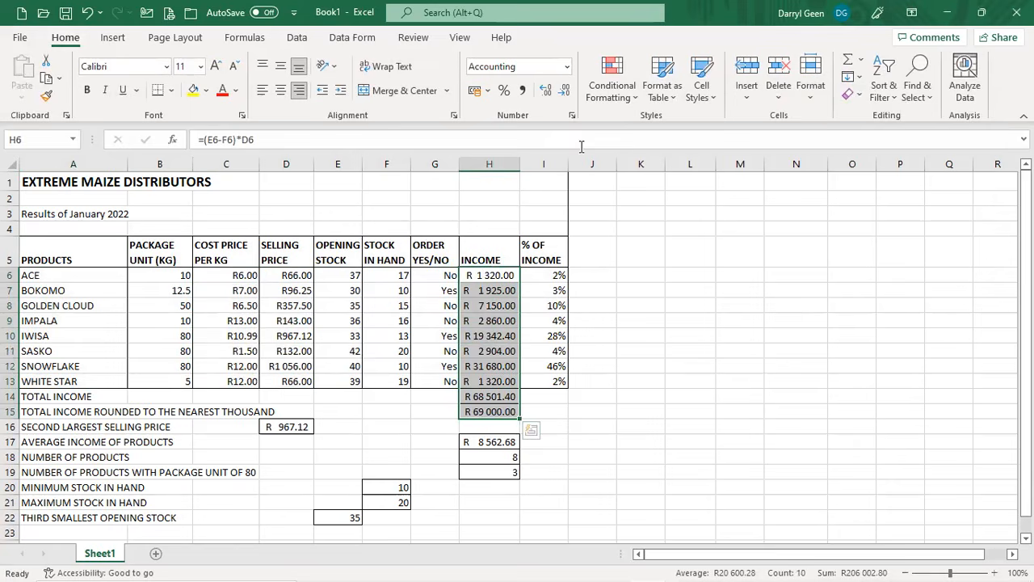
click(568, 71)
click(542, 172)
click(474, 440)
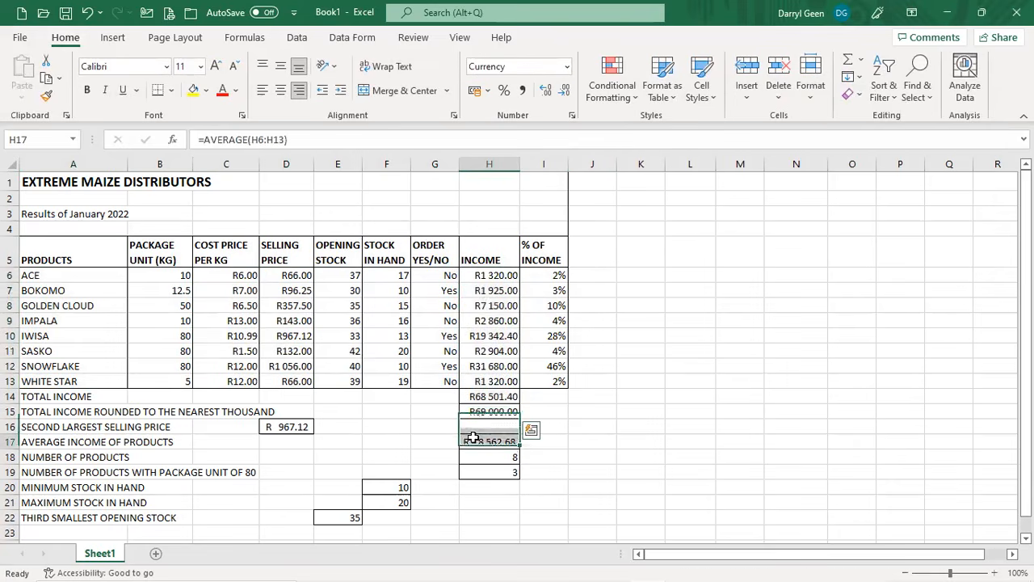
click(567, 67)
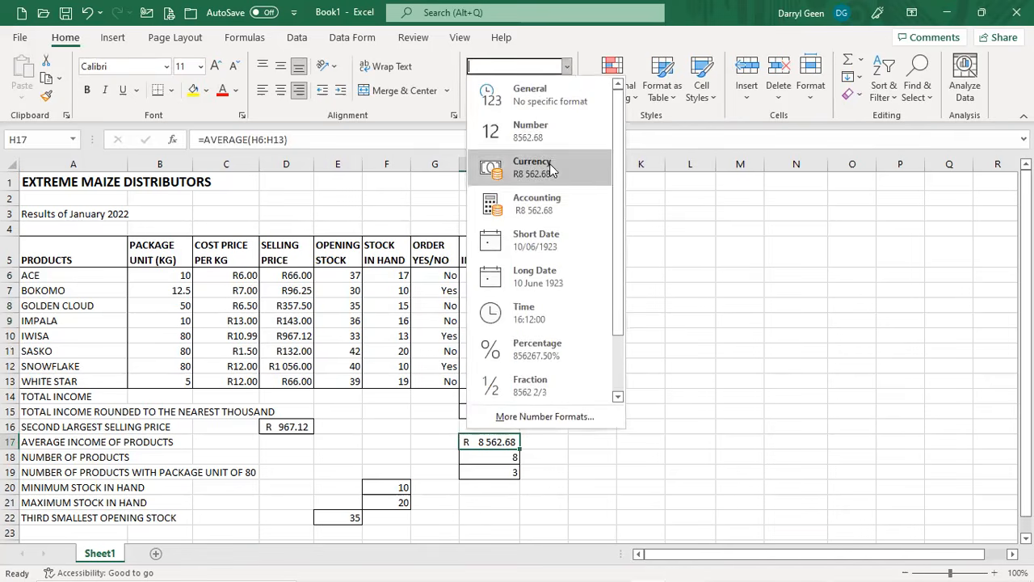
click(551, 181)
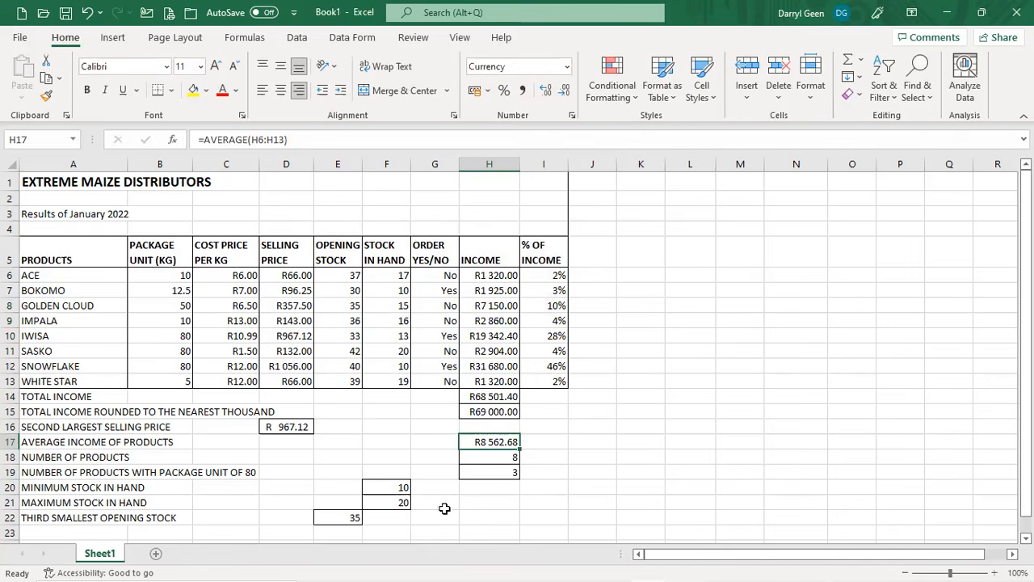
Format the second largest selling price in D16 as Currency and check the percentage format of I6:I13
click(285, 425)
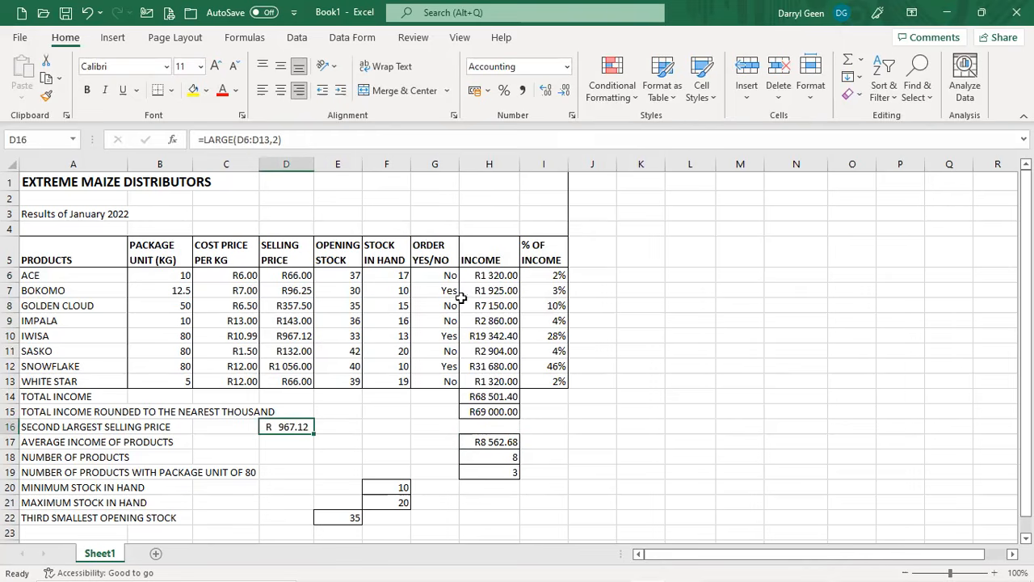
click(567, 67)
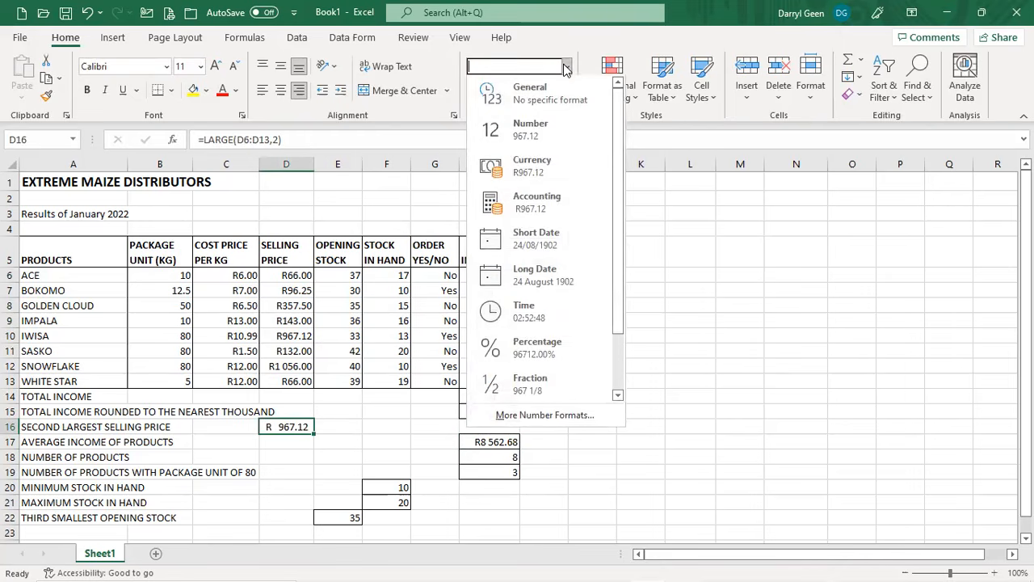
click(552, 167)
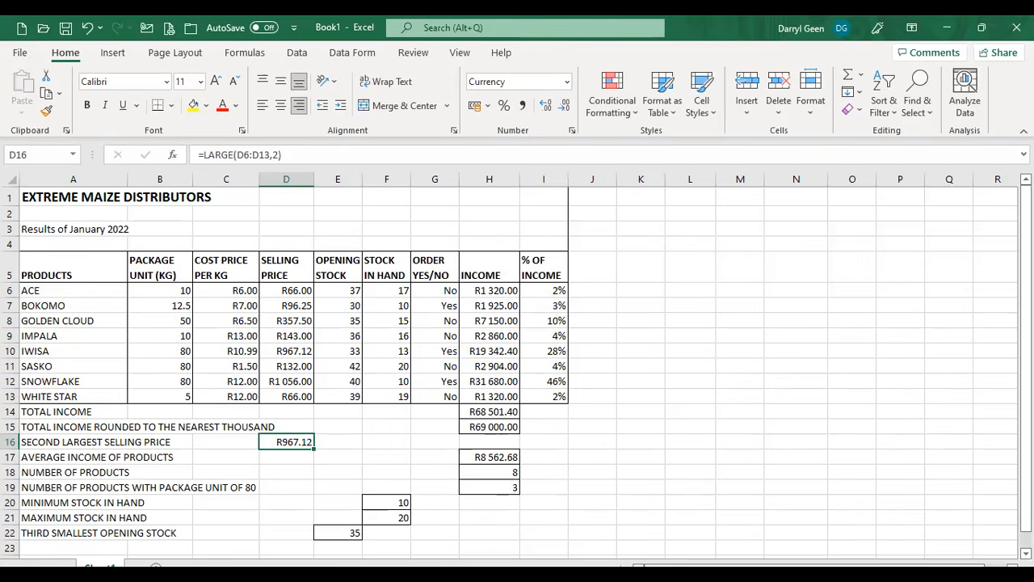
drag(550, 293, 553, 392)
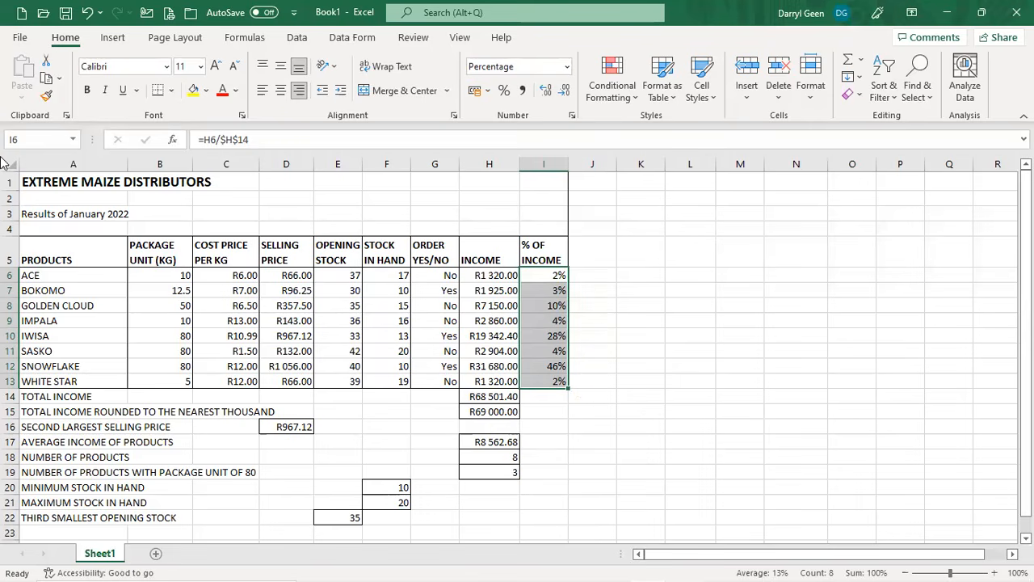
Start saving the workbook under a new name and create a folder named Activities inside the CPN5 NEW CURRICULUM folder
click(19, 37)
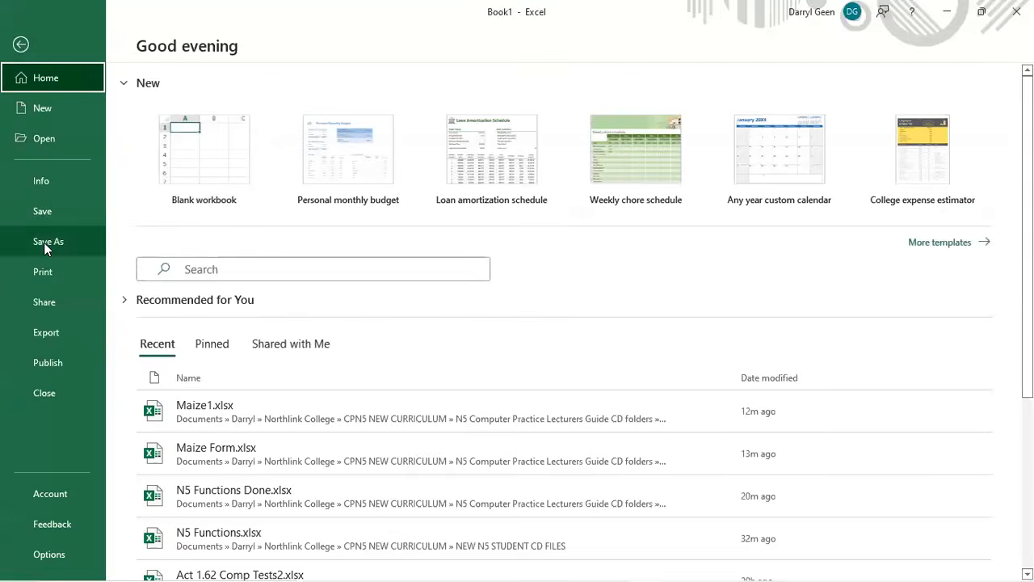
click(44, 242)
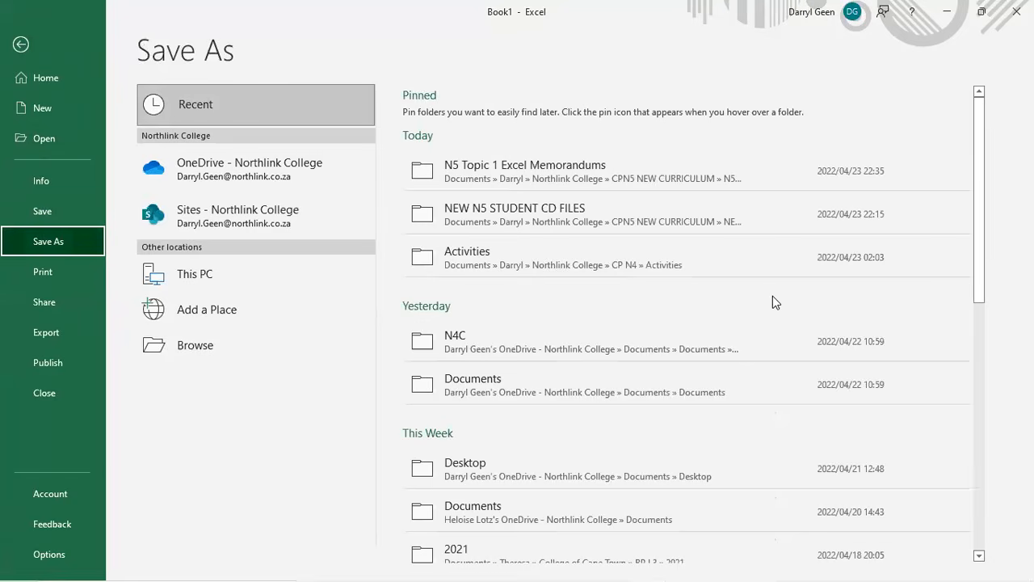
click(185, 351)
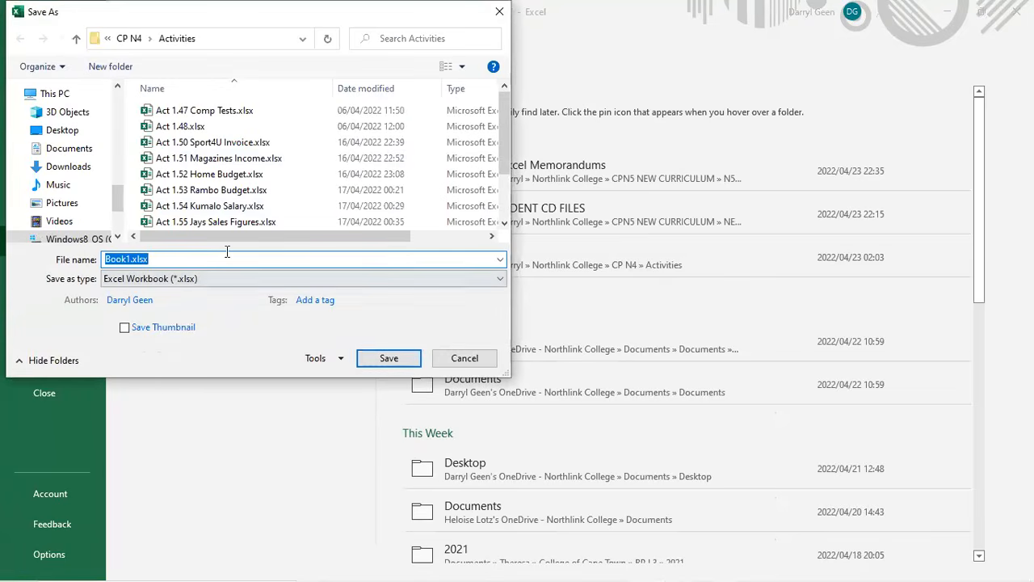
click(77, 40)
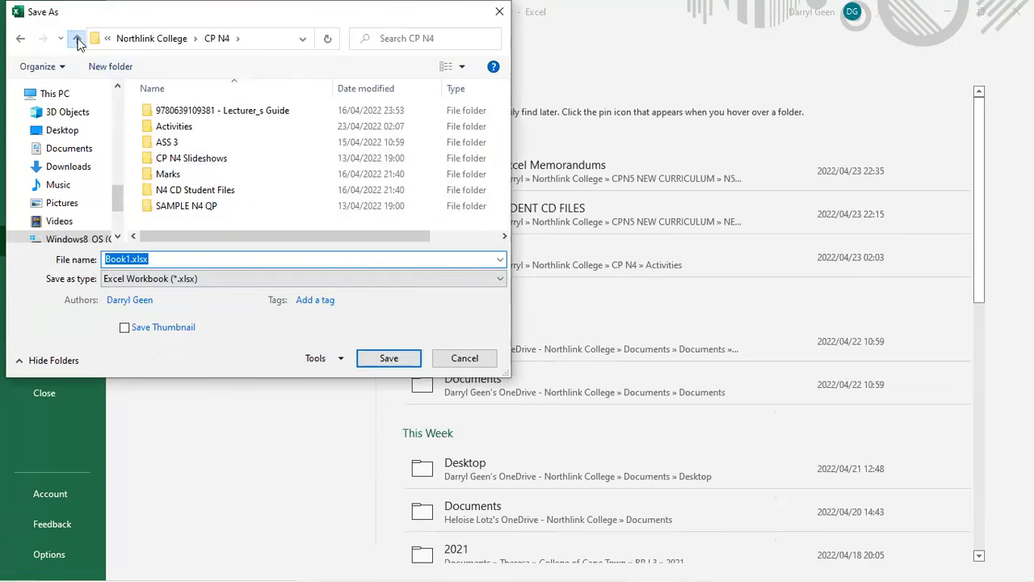
click(77, 40)
click(212, 126)
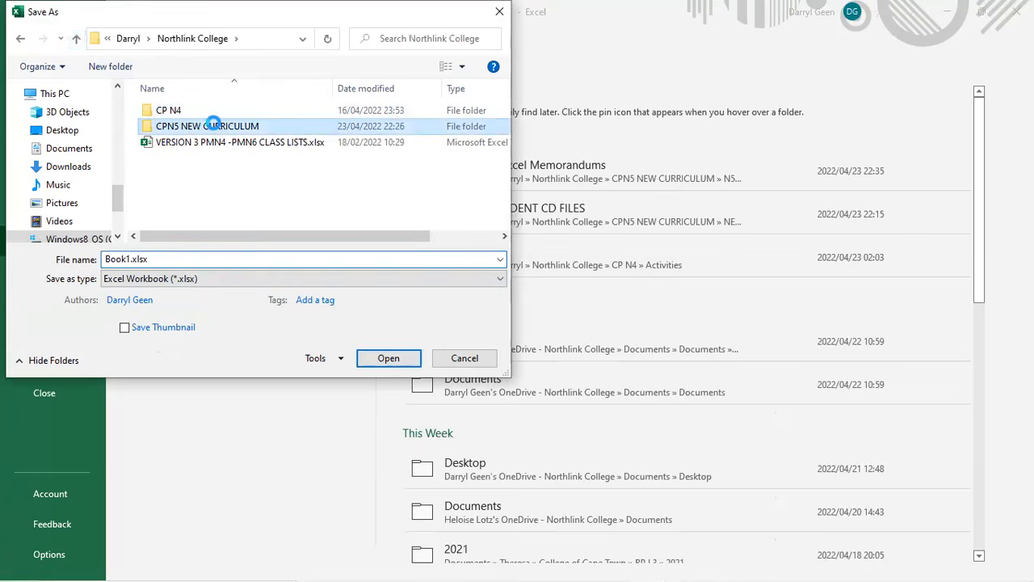
double_click(212, 125)
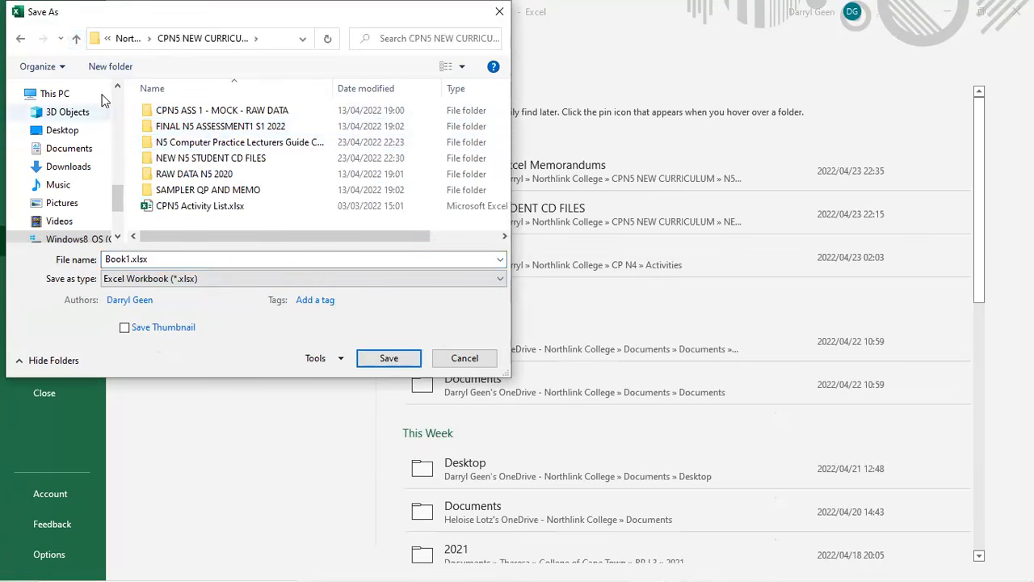
click(110, 66)
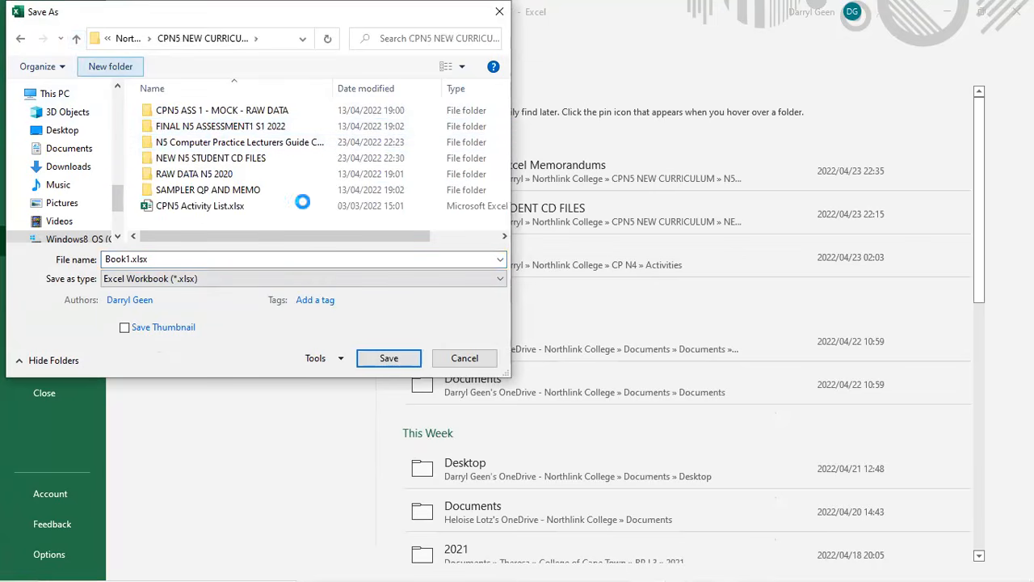
text(Activities)
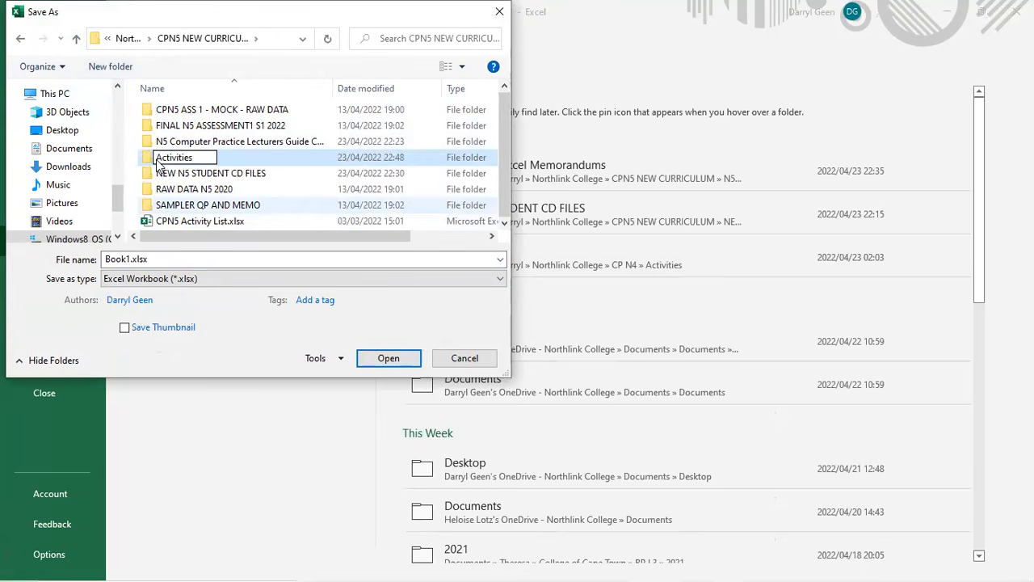
key(Return)
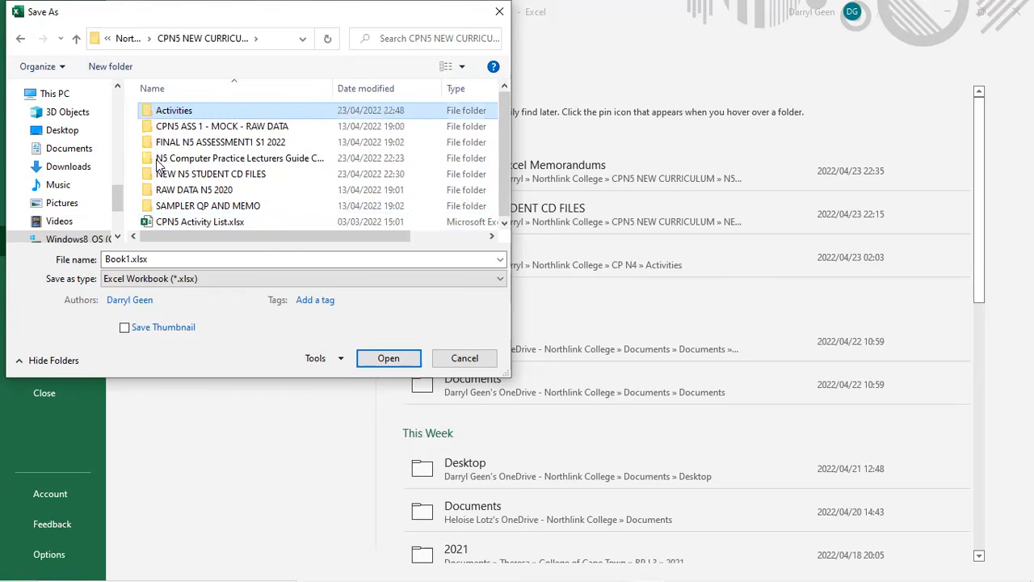
Save the workbook as Maize2 in the Activities folder of CPN5 NEW CURRICULUM
click(181, 257)
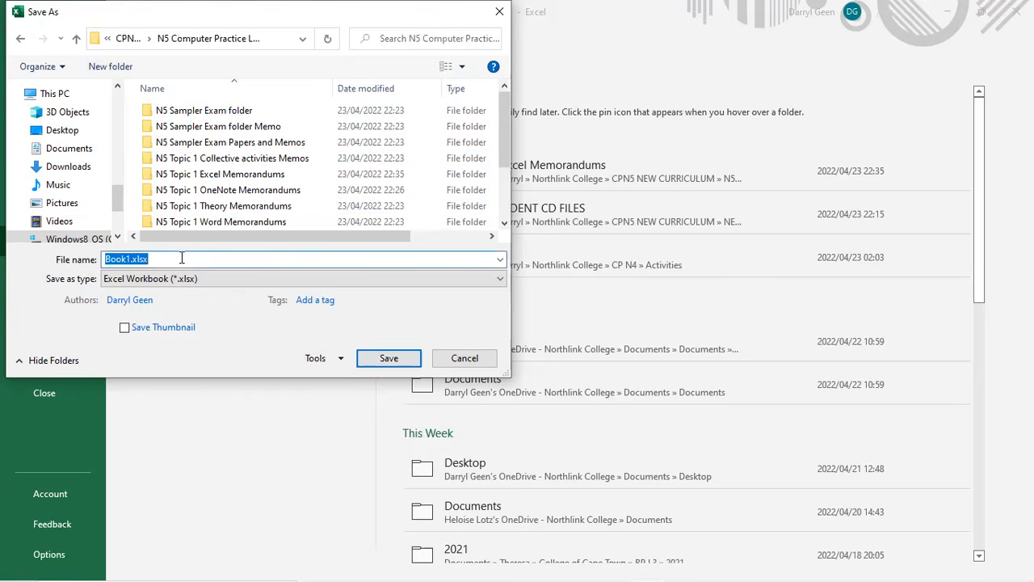
click(75, 39)
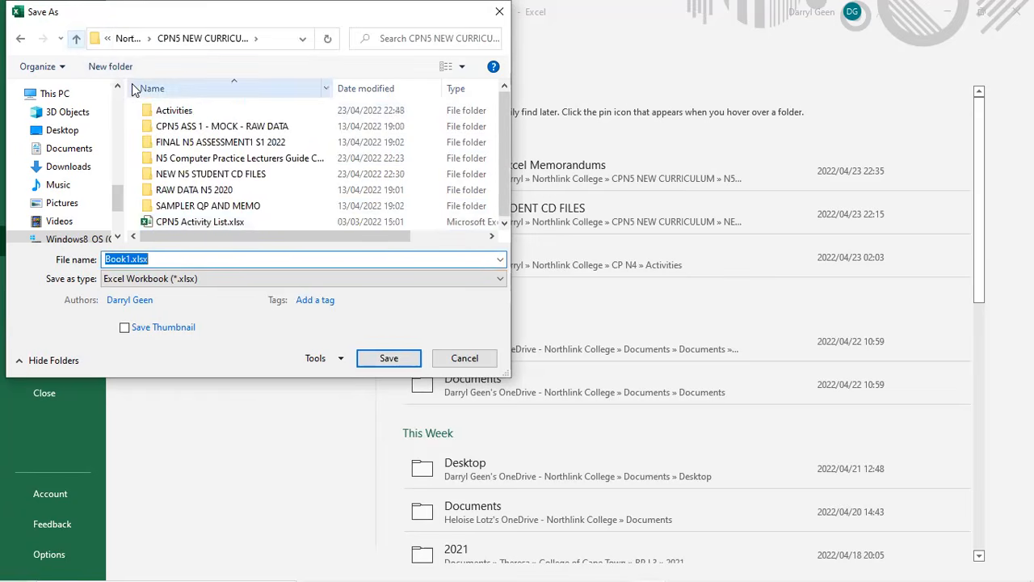
click(154, 113)
double_click(153, 113)
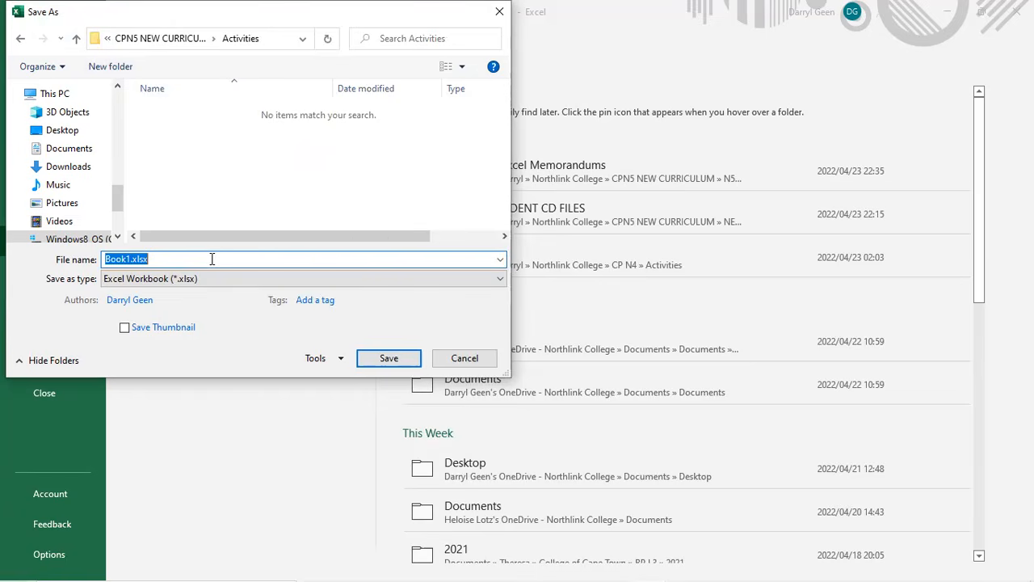
text(Maize1)
key(BackSpace)
text(2)
click(383, 359)
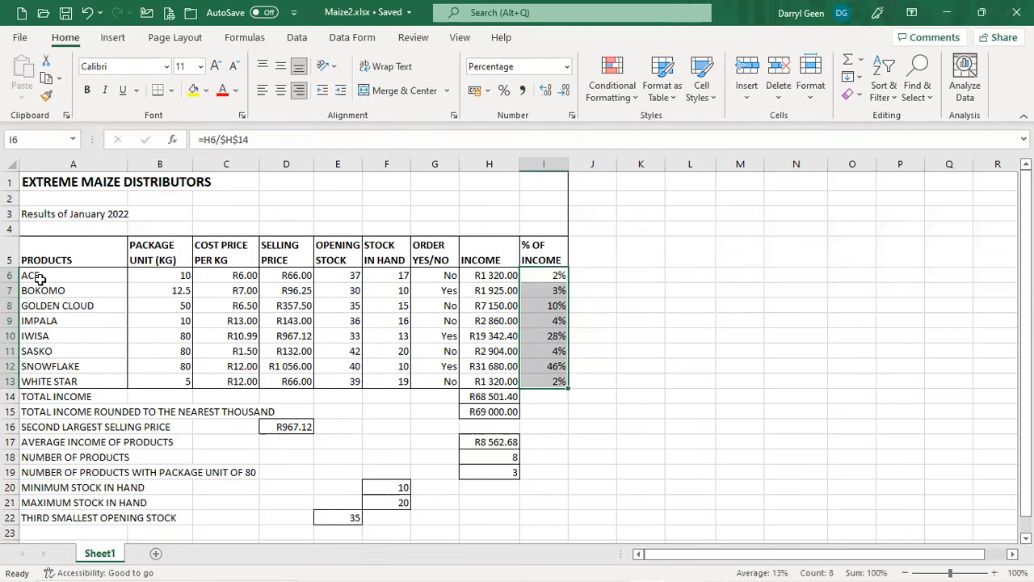
Insert a 2-D clustered column chart from the products in A5:A13 and the opening stock and stock in hand in E5:F13
click(48, 253)
drag(48, 253, 56, 385)
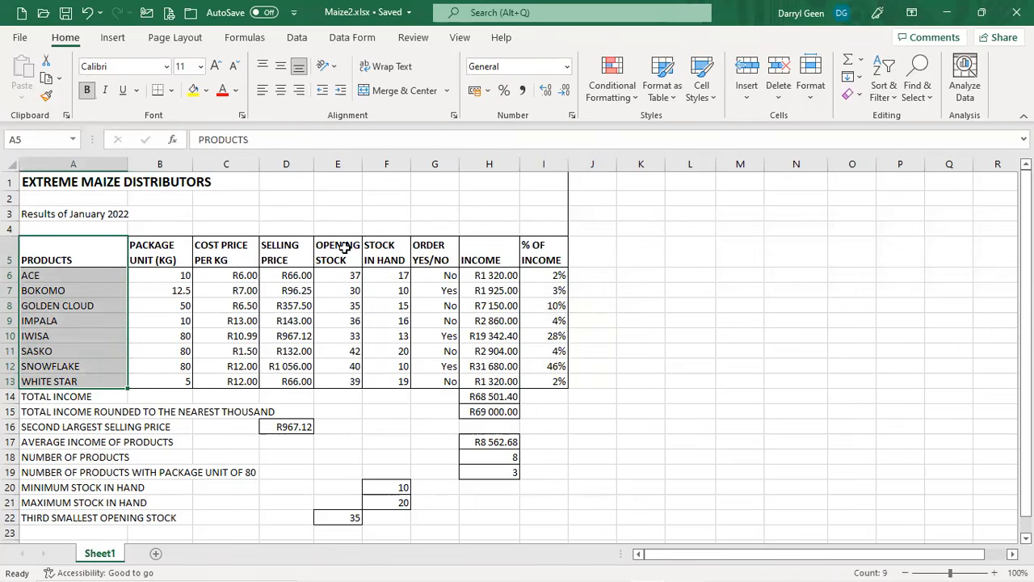
drag(345, 247, 348, 376)
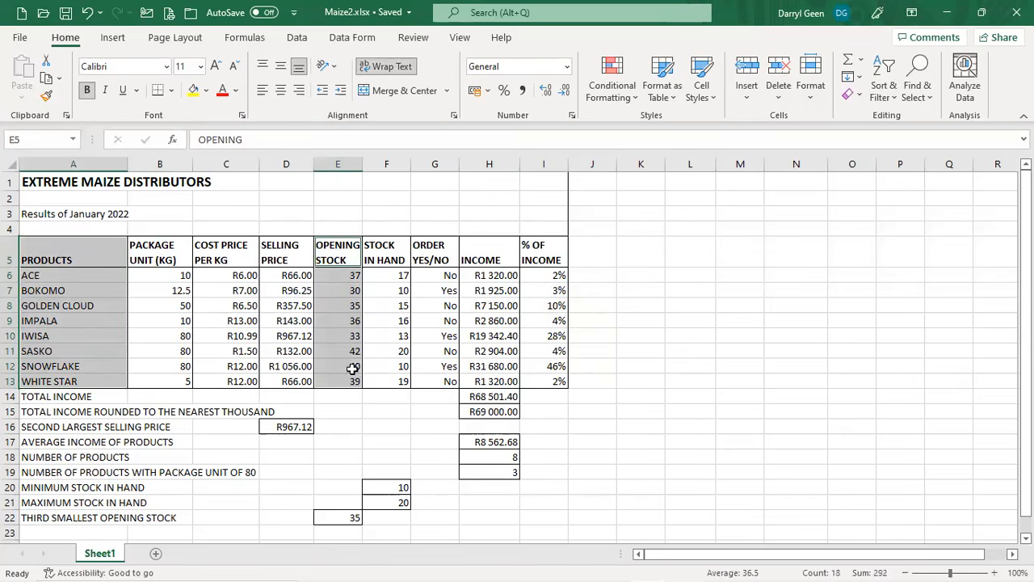
ctrl+click(400, 246)
drag(400, 246, 404, 381)
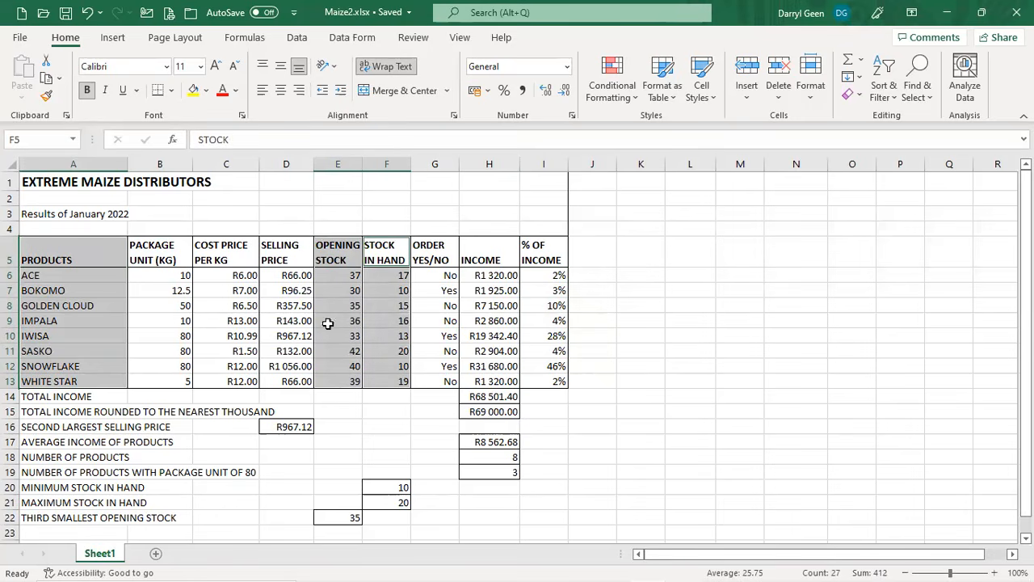
click(110, 44)
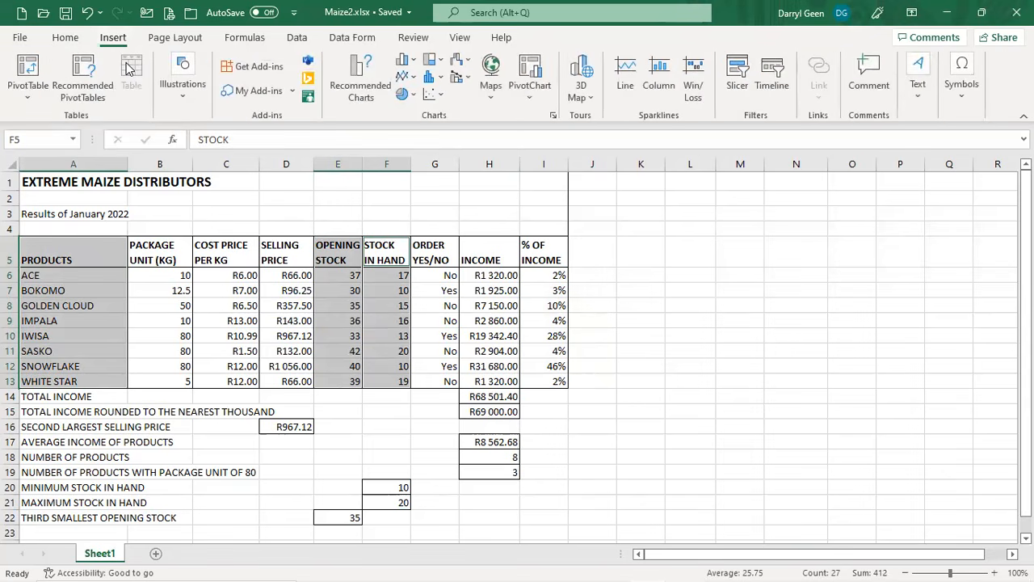
click(413, 63)
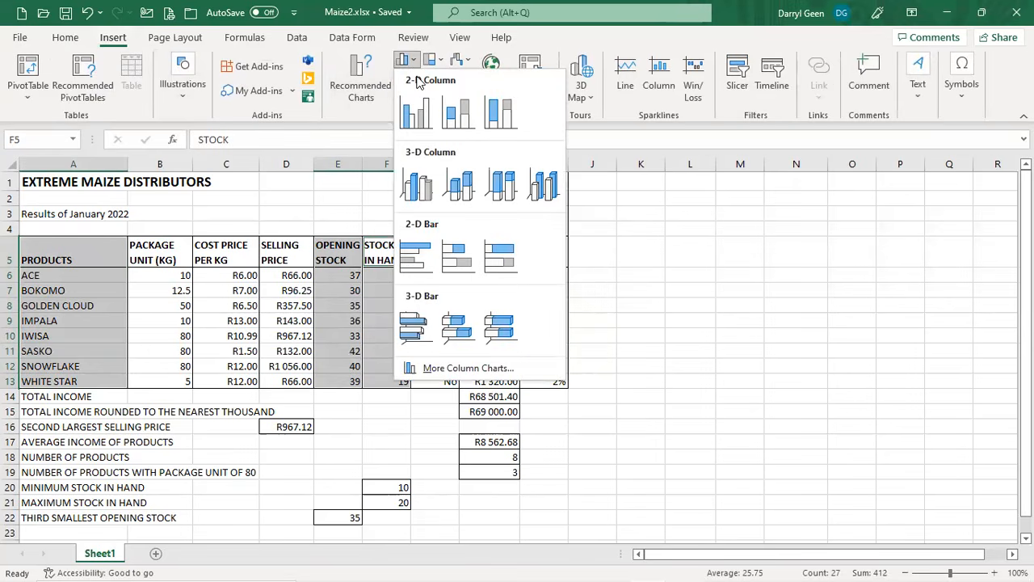
click(419, 114)
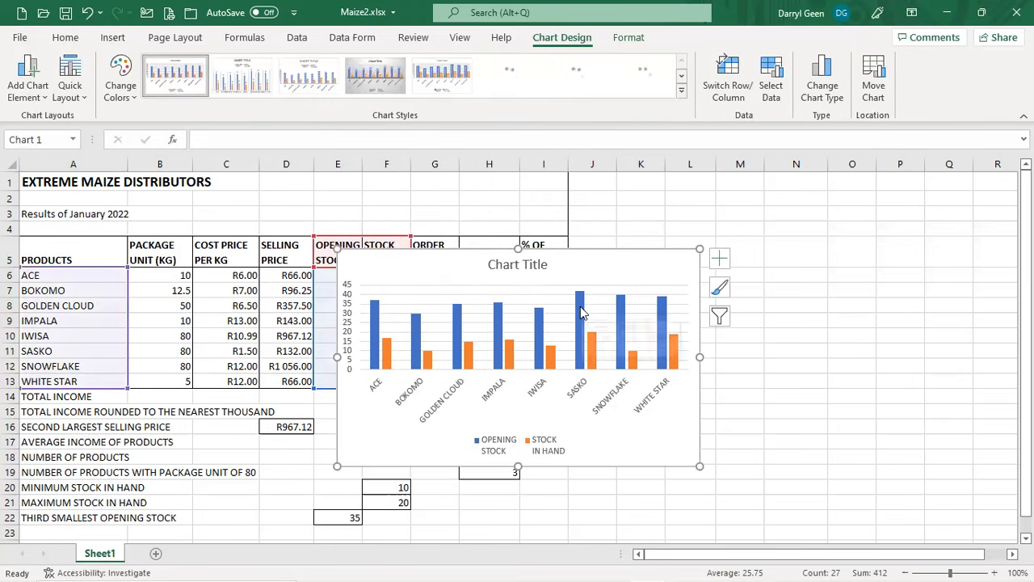
Move the column chart to a new sheet named Chart1
right_click(656, 294)
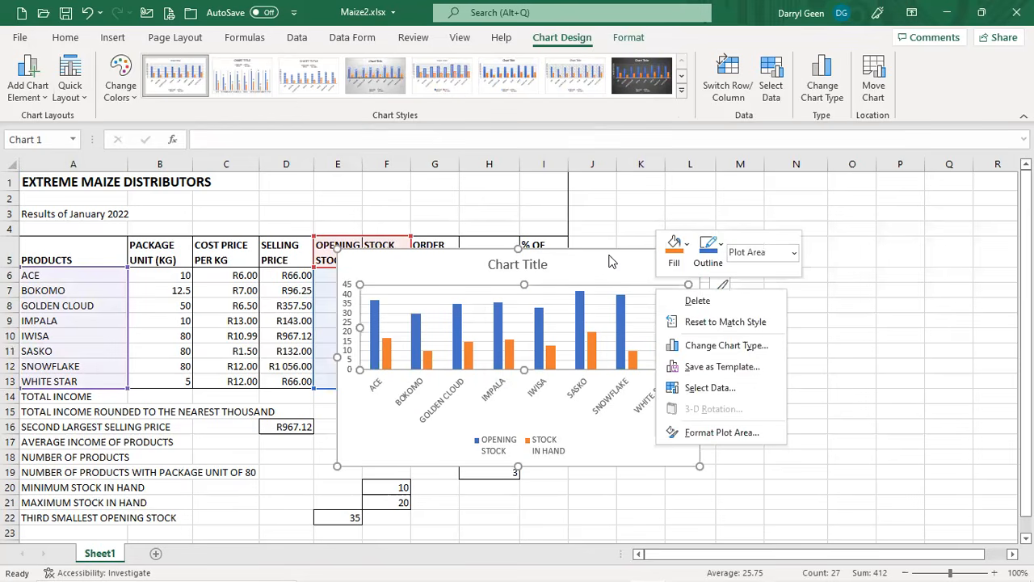
key(Escape)
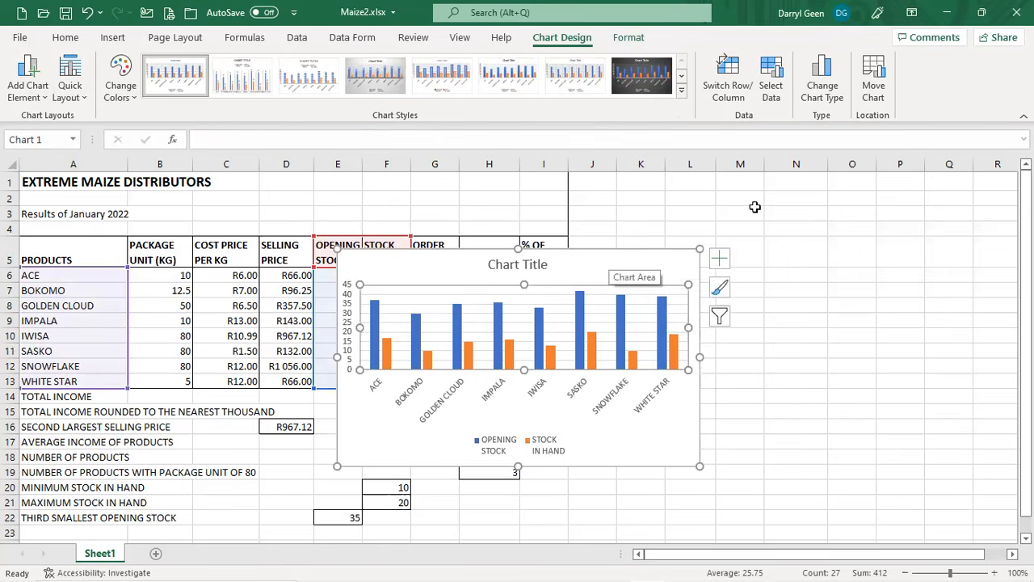
click(874, 81)
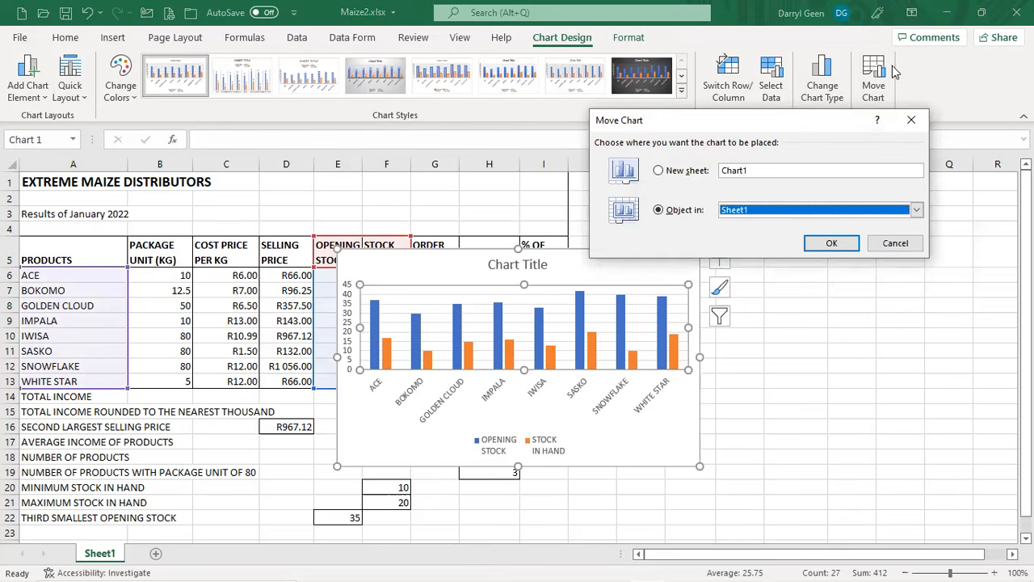
click(667, 173)
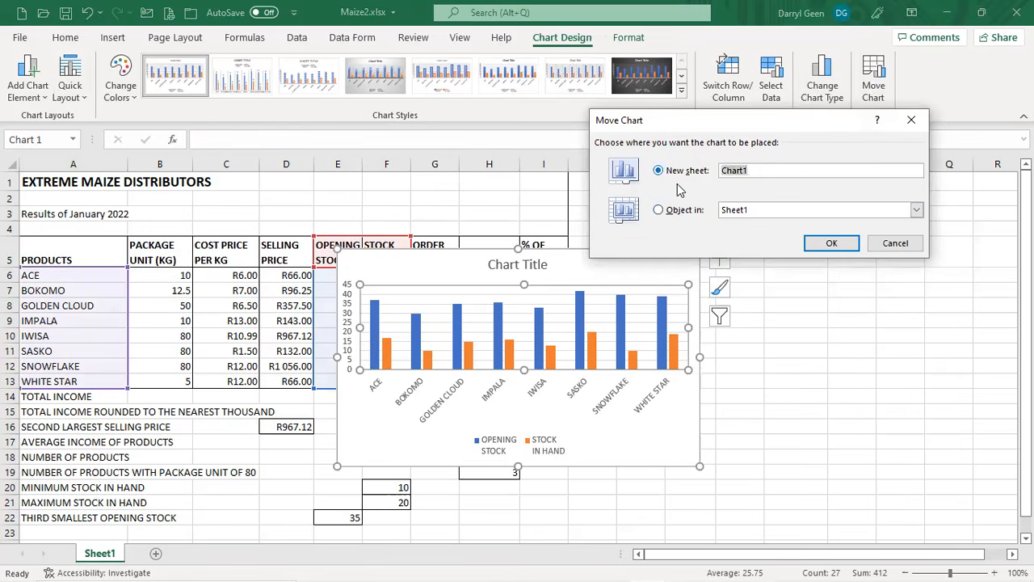
click(854, 242)
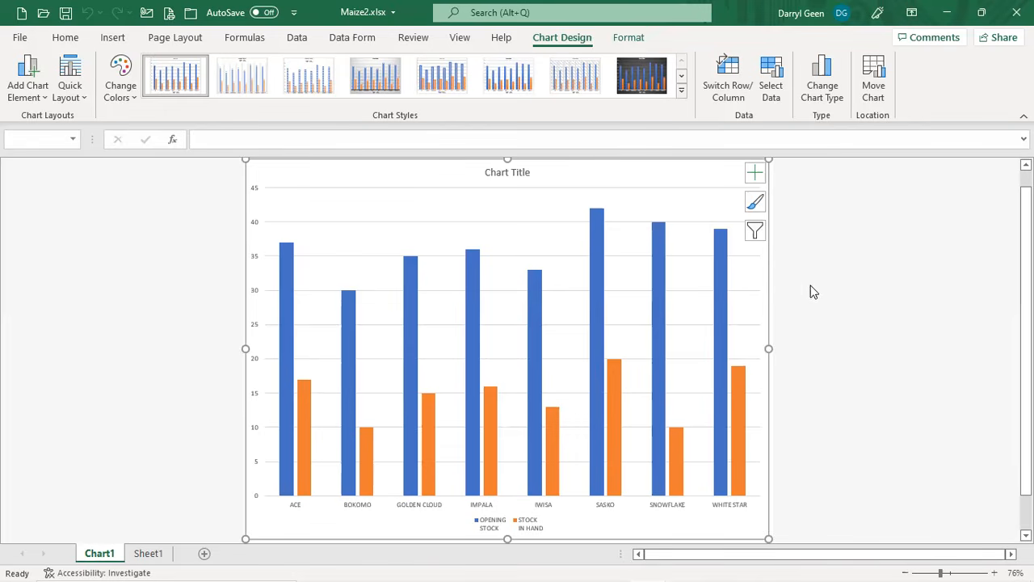
Replace the chart title with "OPENING STOCK versus" on the first line and "STOCK IN HAND" on the second
click(524, 175)
click(527, 173)
key(BackSpace)
key(BackSpace)
key(BackSpace)
key(BackSpace)
key(BackSpace)
key(BackSpace)
key(BackSpace)
key(BackSpace)
key(BackSpace)
key(BackSpace)
key(BackSpace)
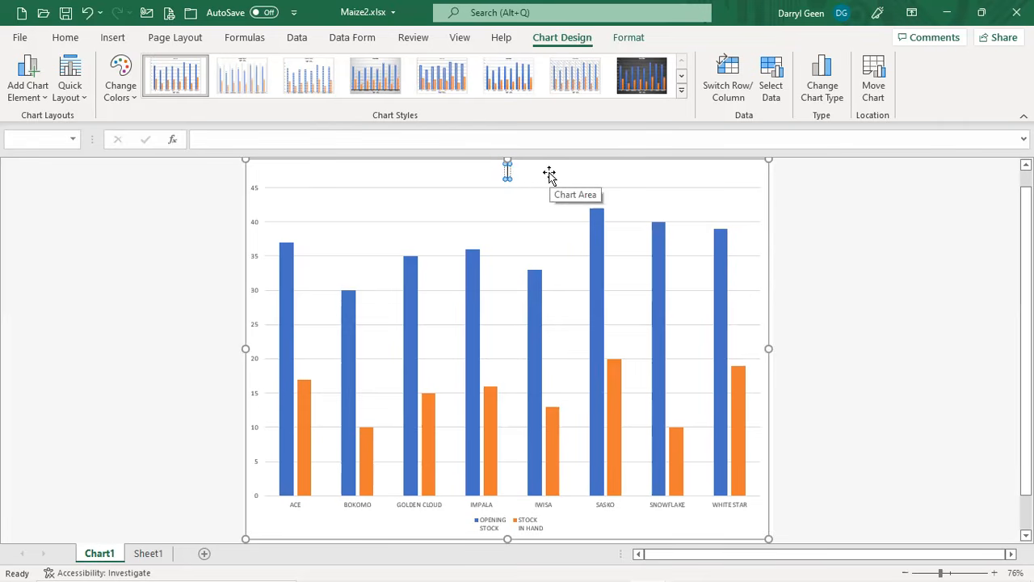
text(OPENING STOCK VER)
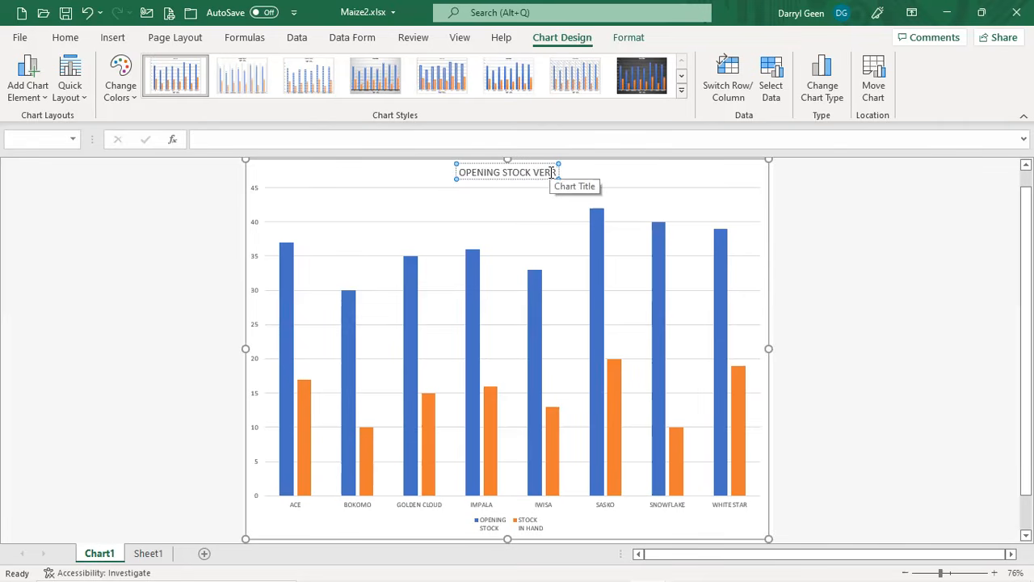
key(BackSpace)
key(BackSpace)
key(BackSpace)
key(BackSpace)
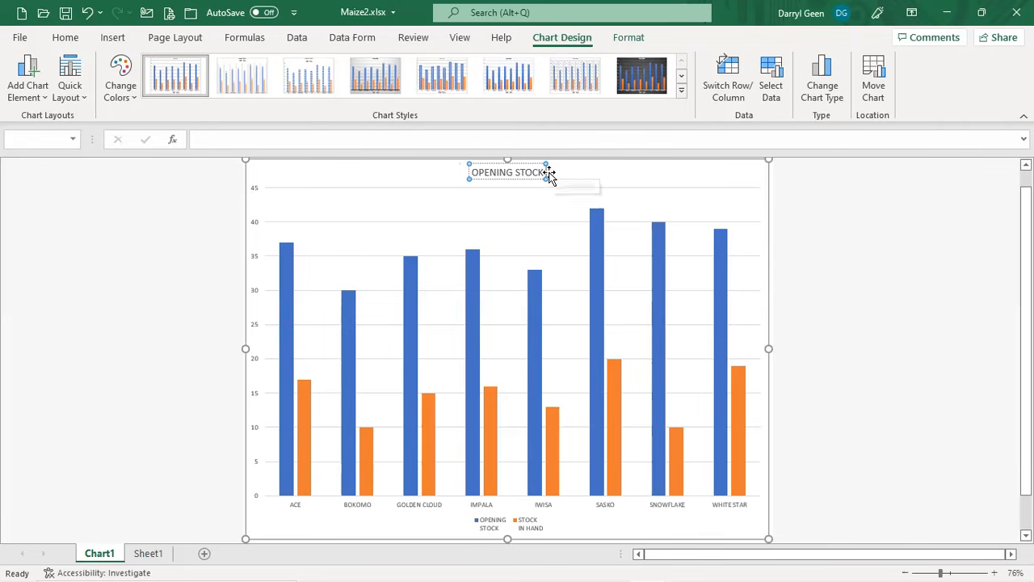
text(versus)
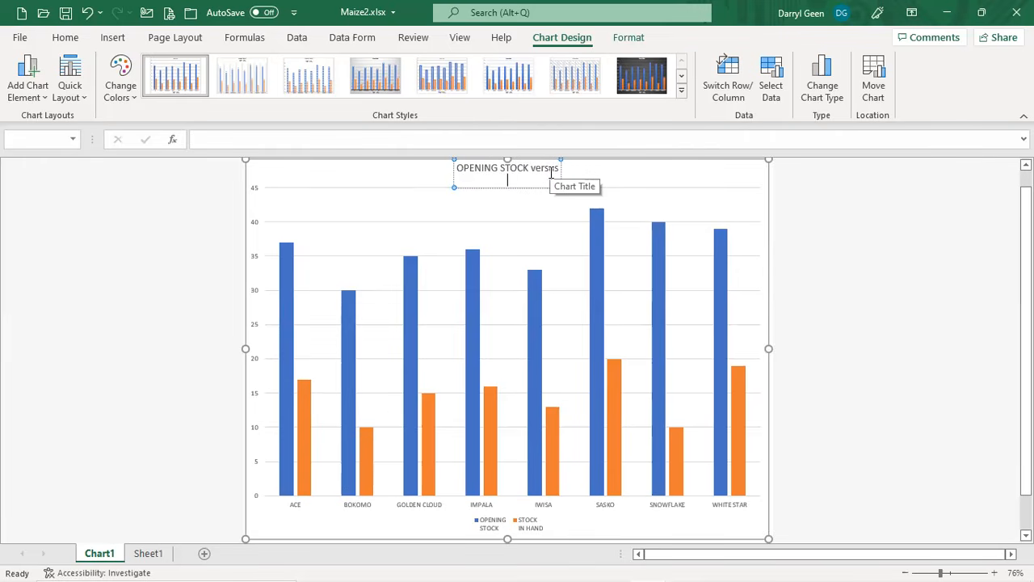
key(Return)
text(s)
key(BackSpace)
text(STOCK IN HAND)
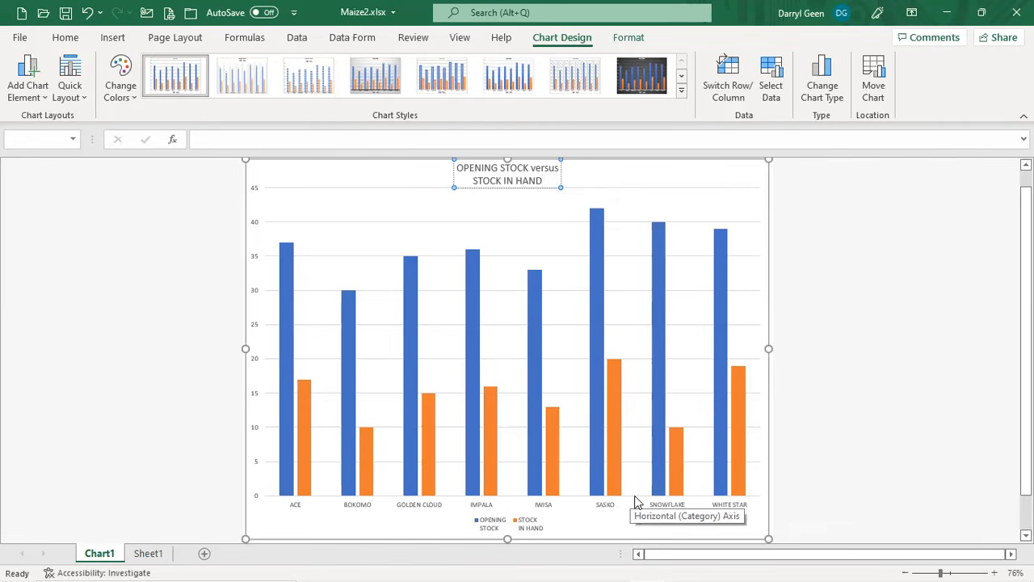
click(765, 191)
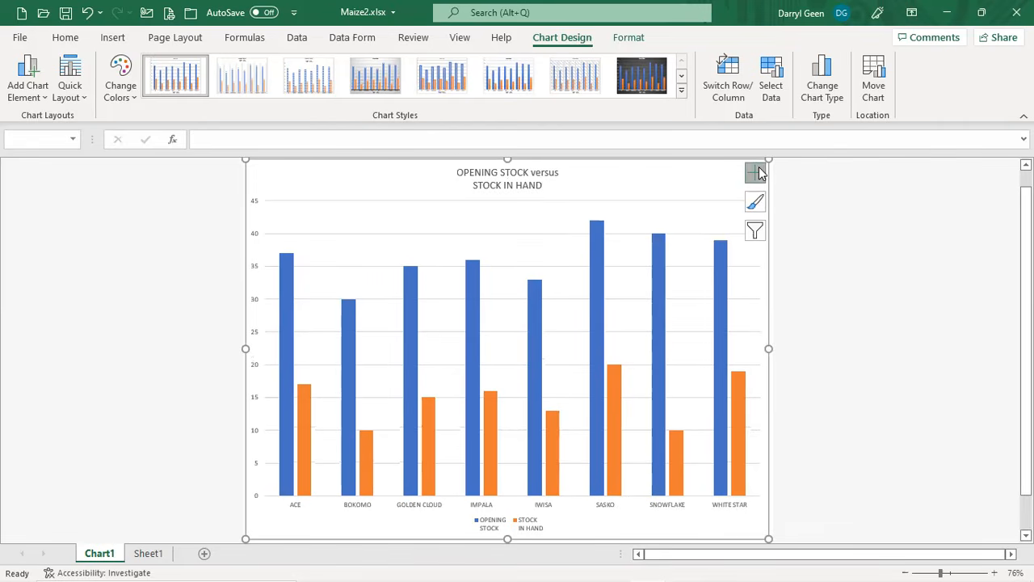
Add primary horizontal and primary vertical axis titles to the column chart
click(757, 172)
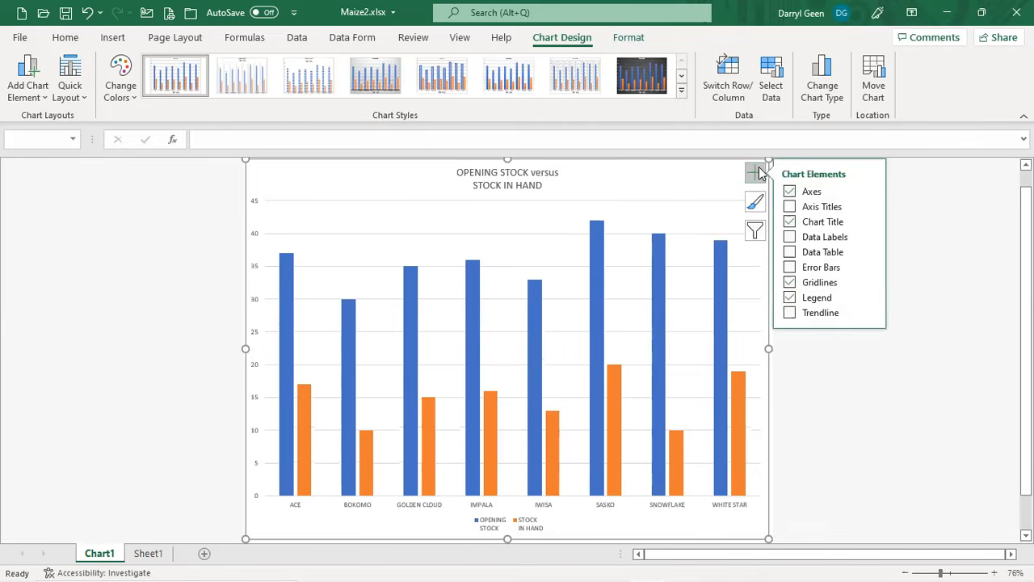
click(869, 207)
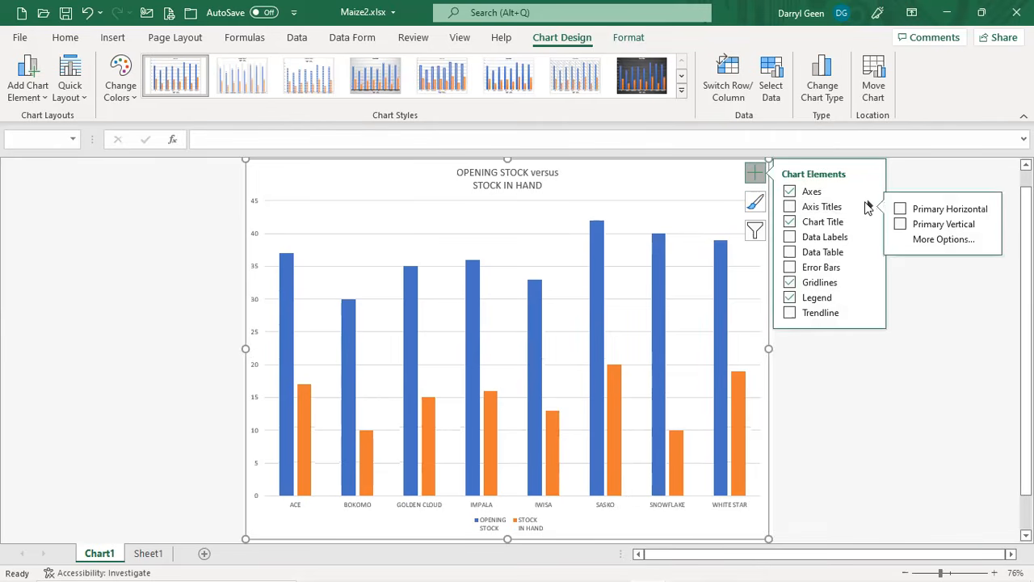
click(899, 209)
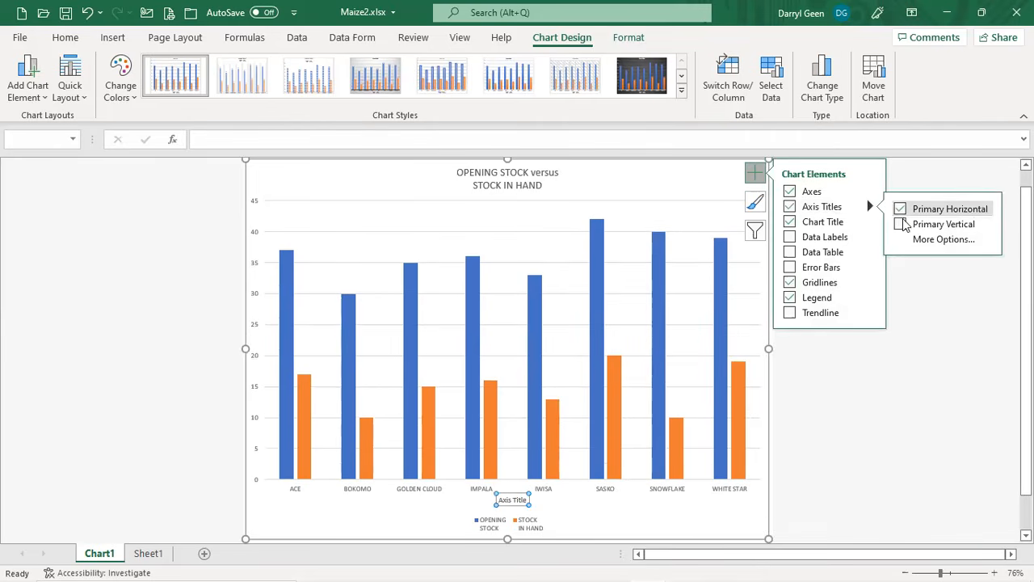
click(900, 224)
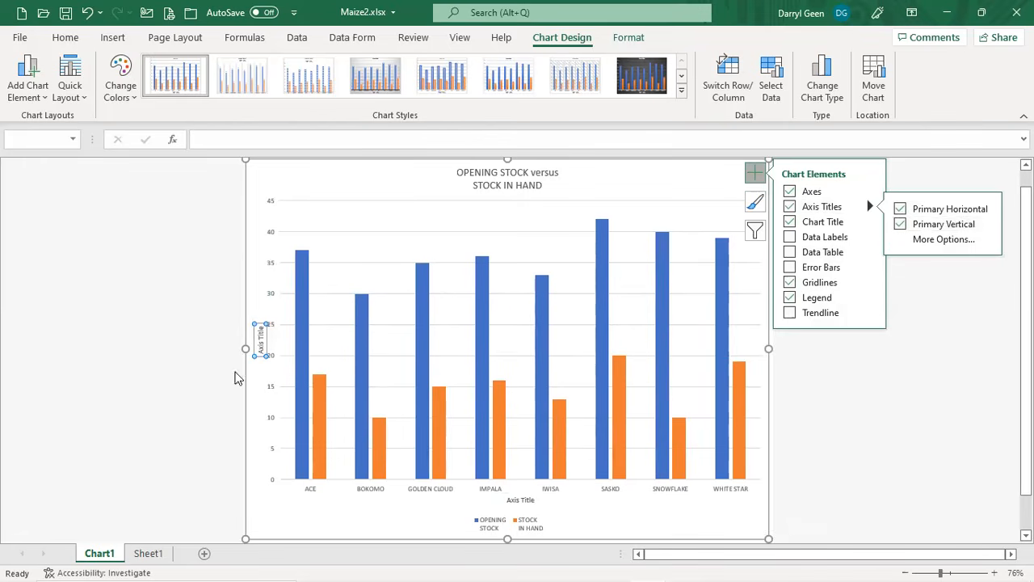
Replace the vertical axis title with "STOCK LEVEL"
click(260, 338)
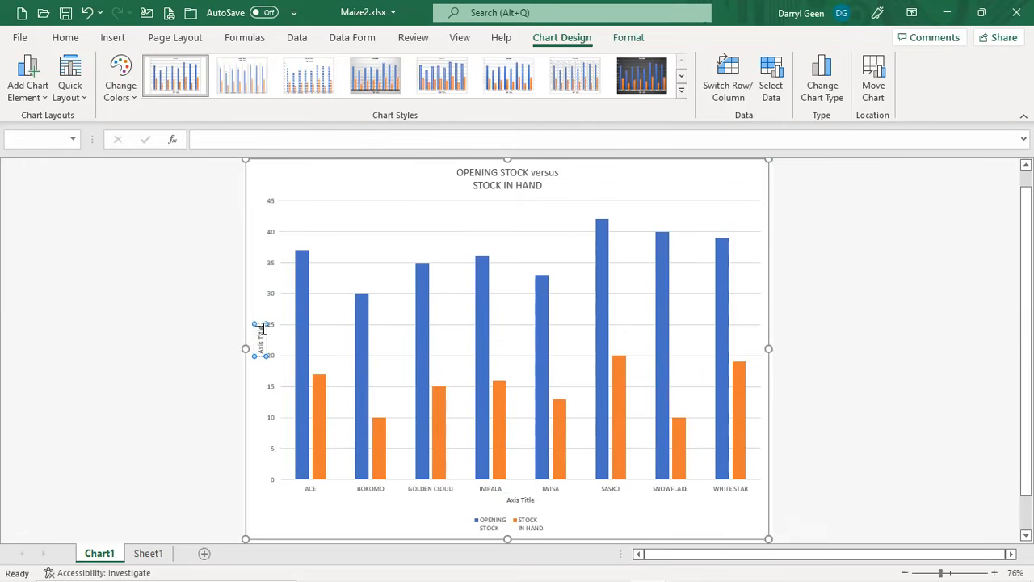
key(BackSpace)
key(BackSpace)
key(BackSpace)
key(BackSpace)
key(BackSpace)
key(BackSpace)
key(BackSpace)
text(STOCK IN HAN)
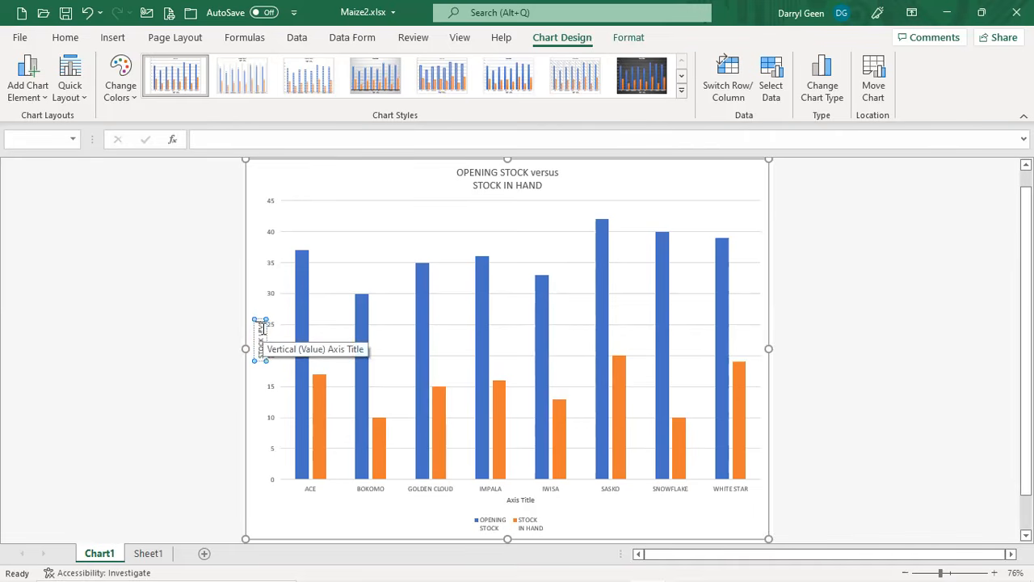
Replace the horizontal axis title with "PRODUCTS"
click(527, 500)
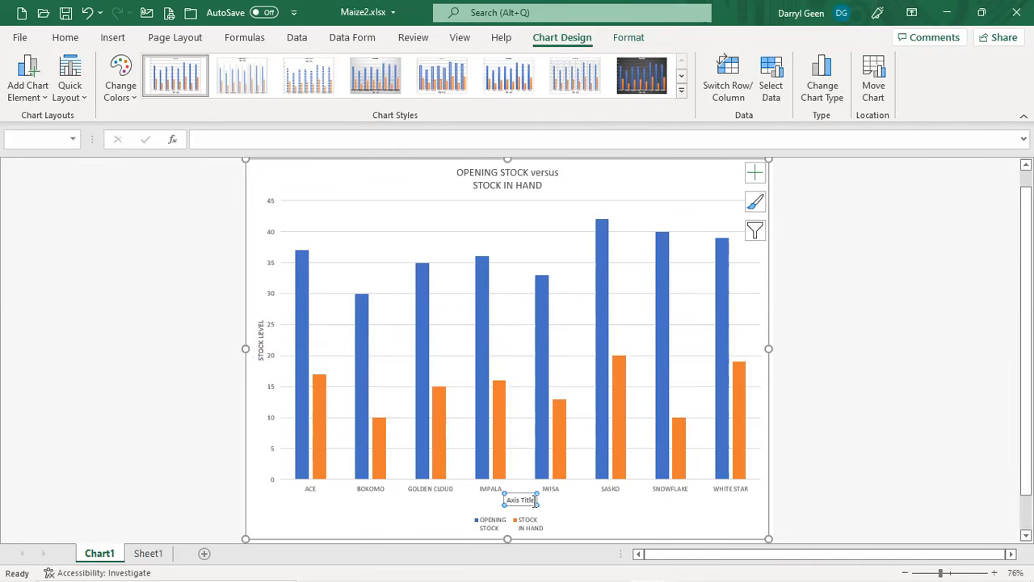
click(535, 501)
key(BackSpace)
key(BackSpace)
key(BackSpace)
key(BackSpace)
key(BackSpace)
key(BackSpace)
key(BackSpace)
key(BackSpace)
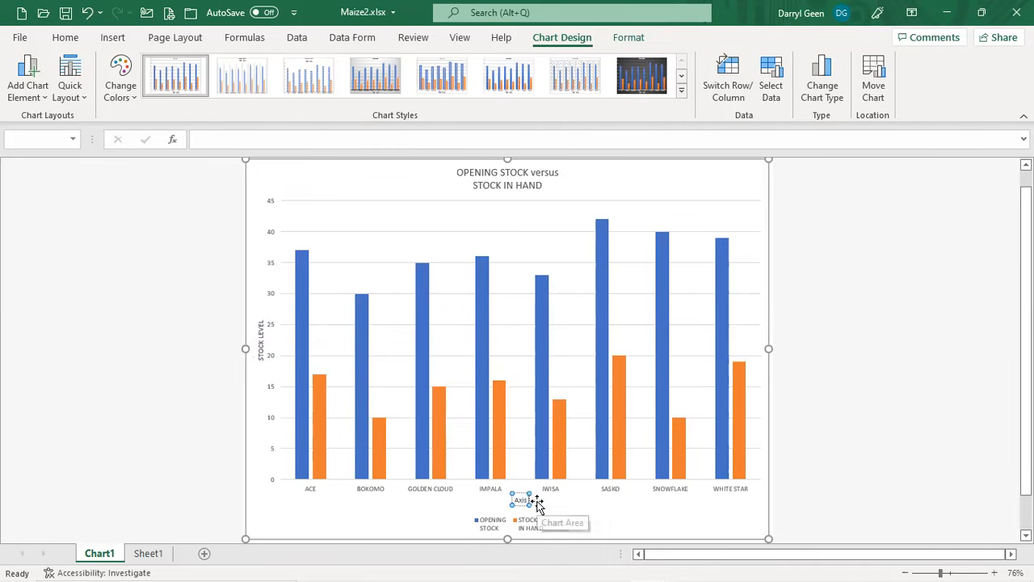
key(BackSpace)
key(BackSpace)
text(PRODUCTS)
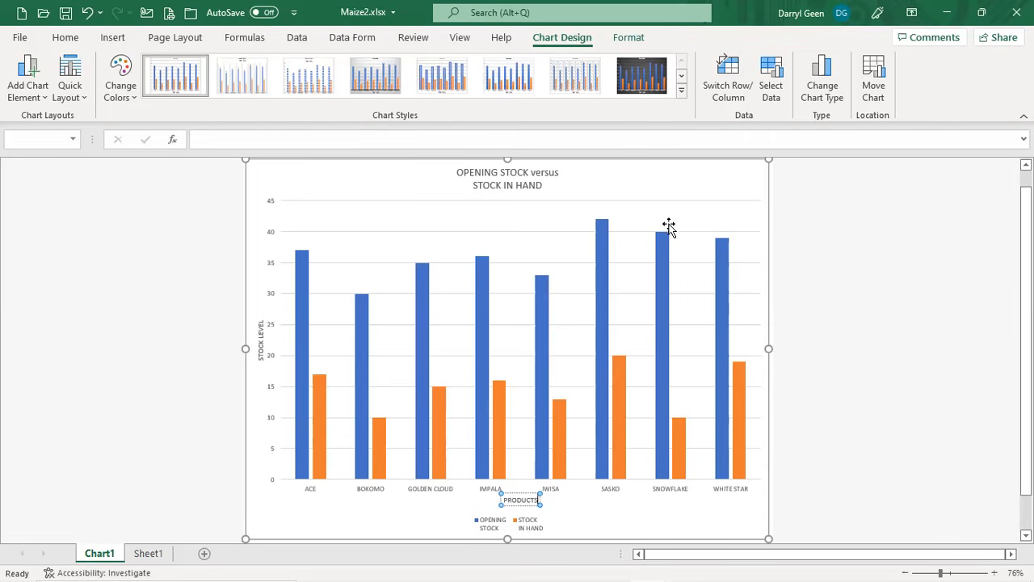
Add data labels to both the opening stock and the stock in hand columns of the chart
click(605, 232)
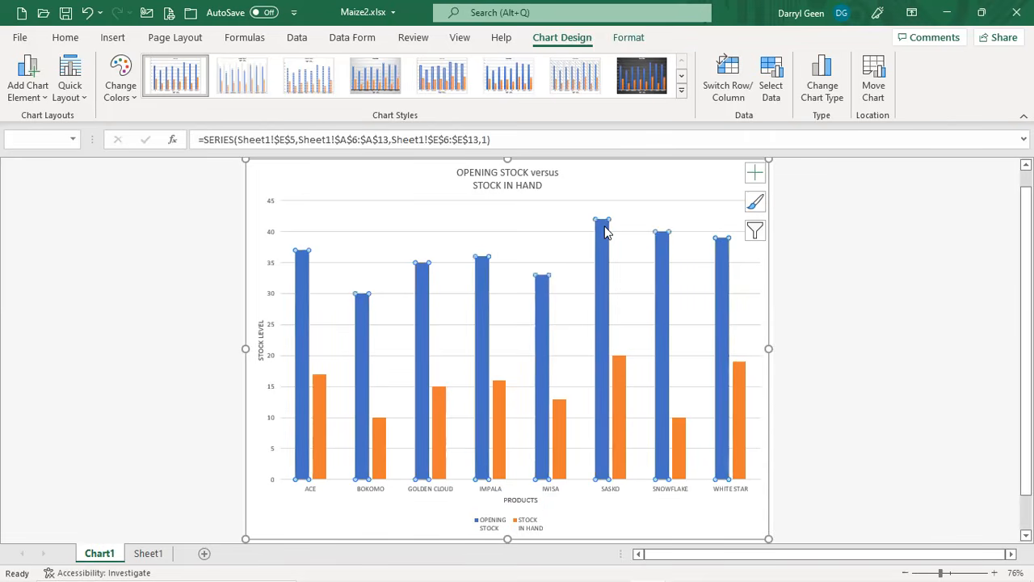
click(755, 174)
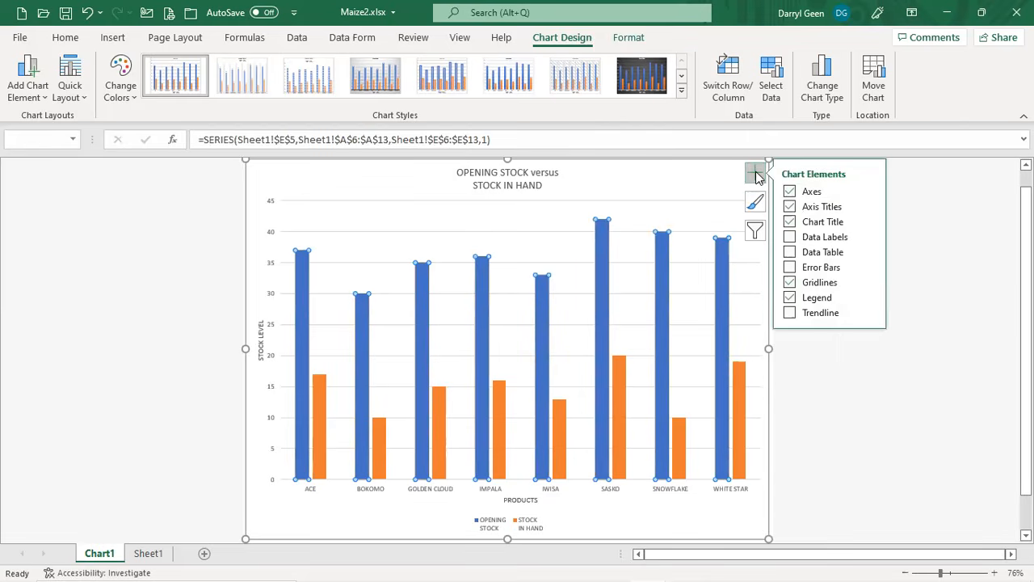
click(832, 241)
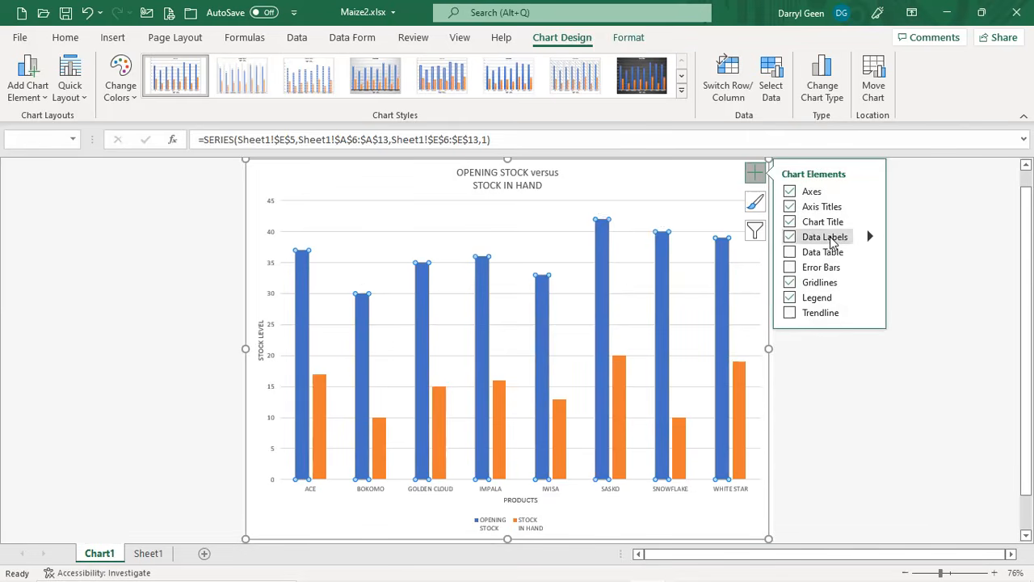
click(317, 400)
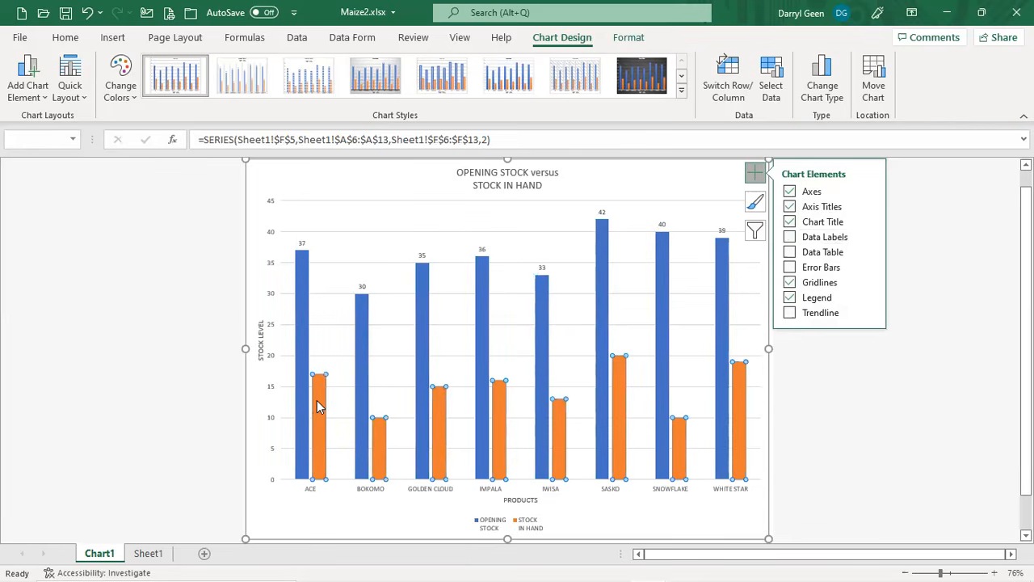
click(843, 237)
Set the chart's legend position to Left, after trying the Right position
click(871, 297)
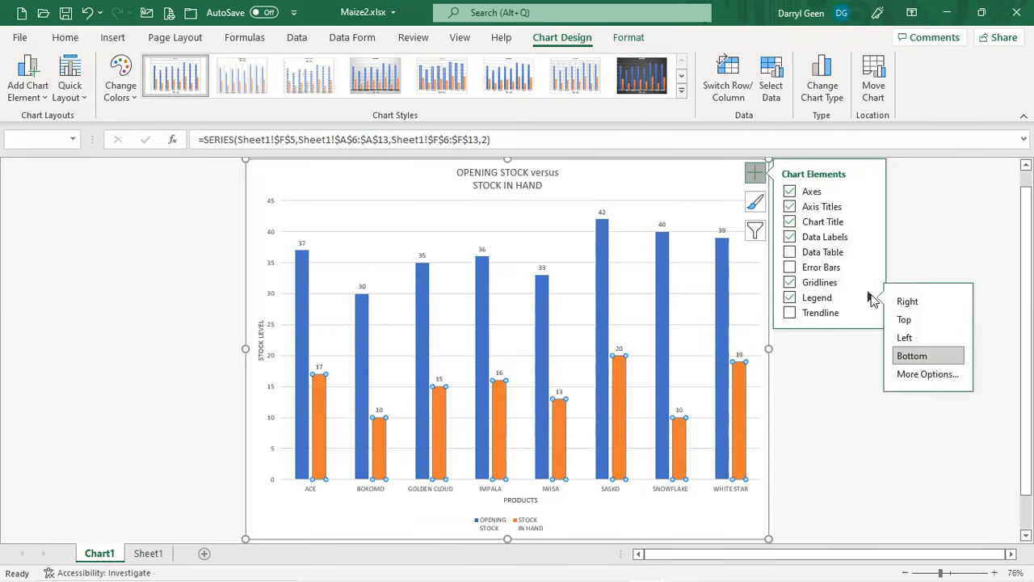
click(910, 301)
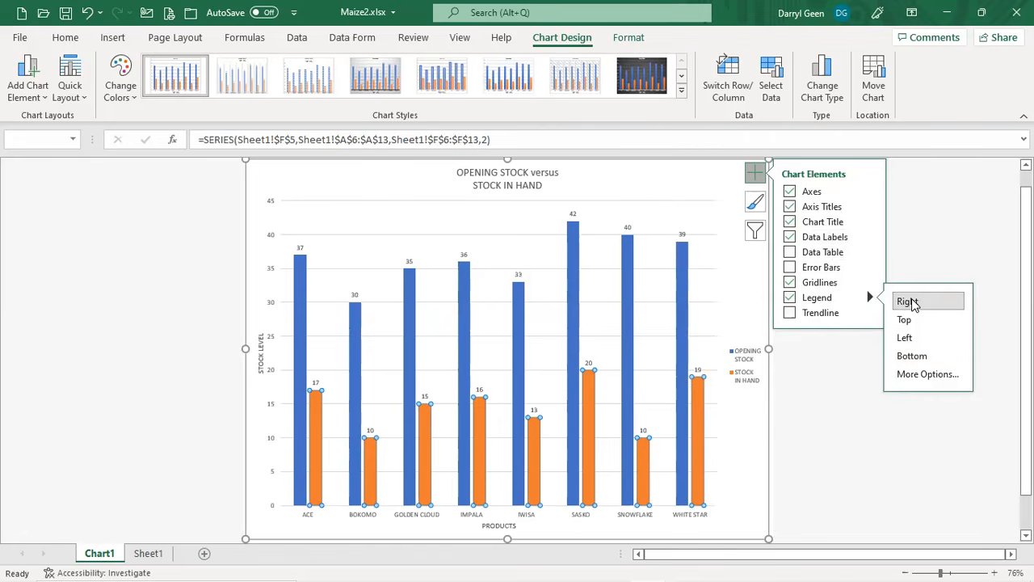
click(928, 339)
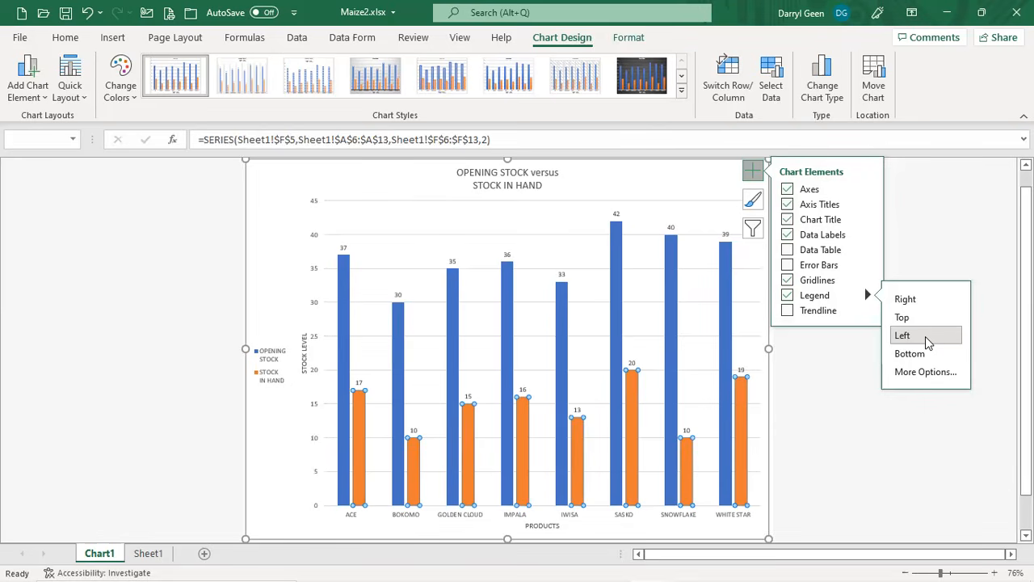
click(18, 38)
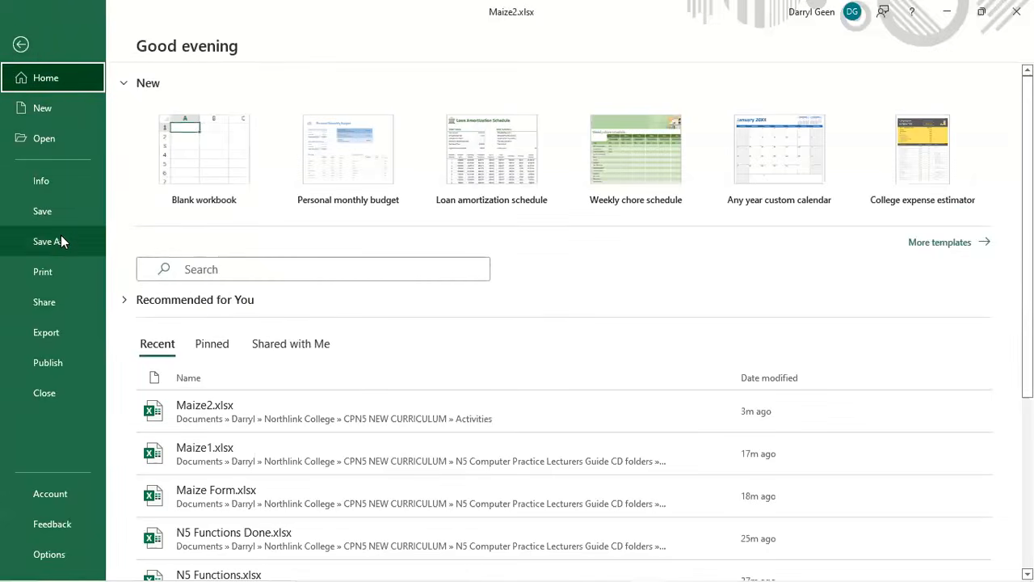
click(61, 239)
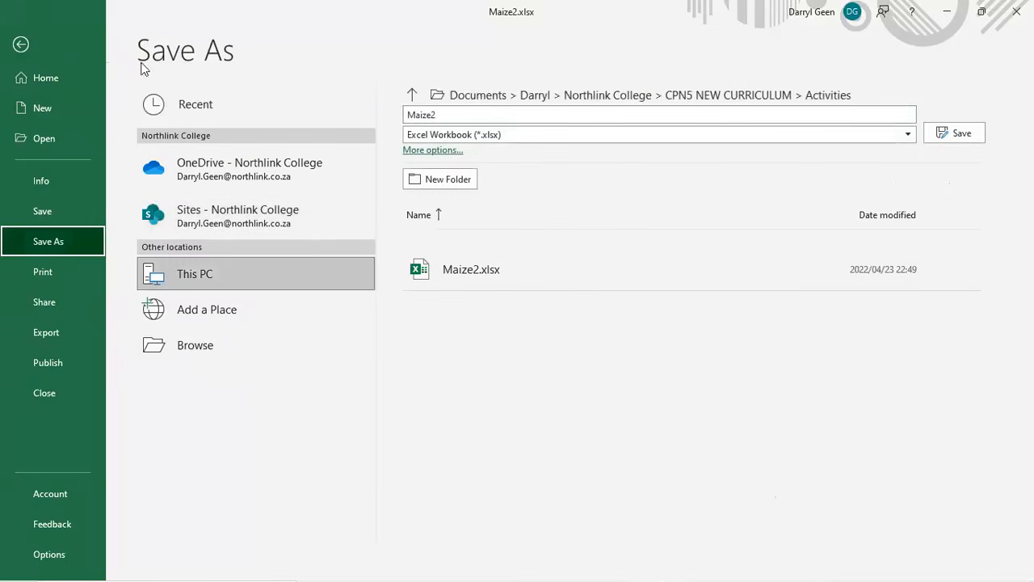
click(20, 44)
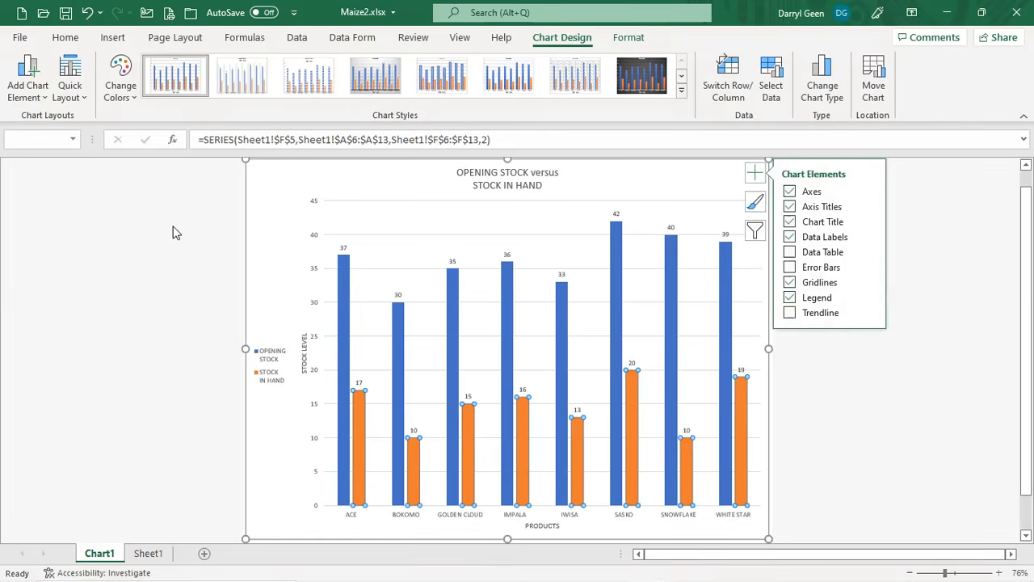
Save a copy of the workbook as "Maize Column Chart" in the Activities folder
click(18, 39)
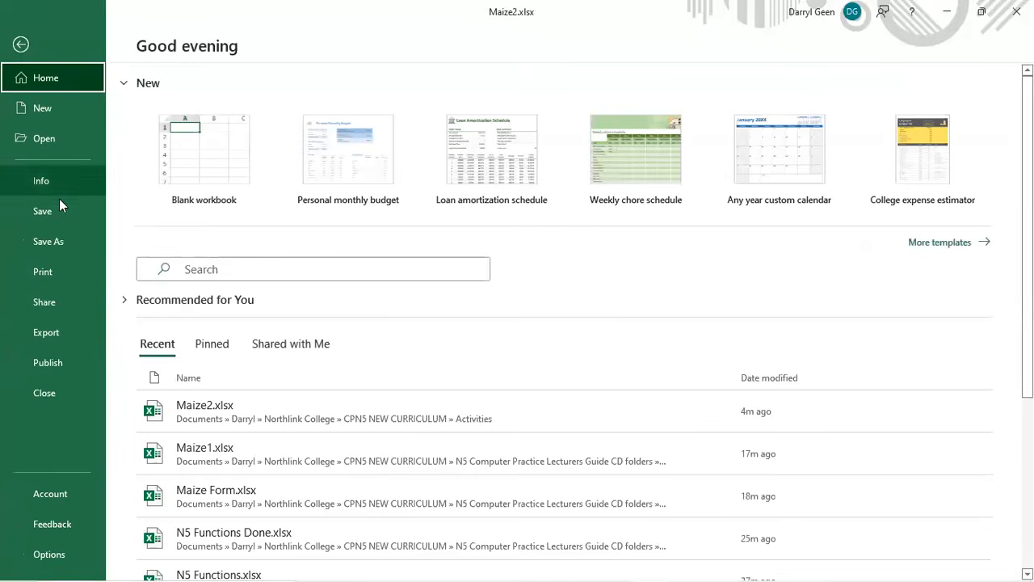
click(56, 240)
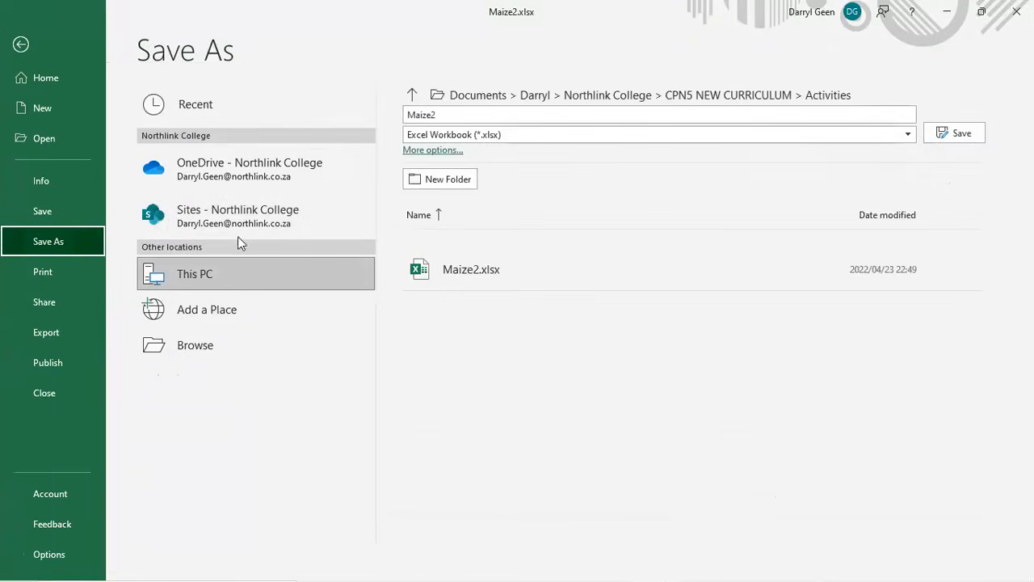
click(441, 114)
click(441, 114)
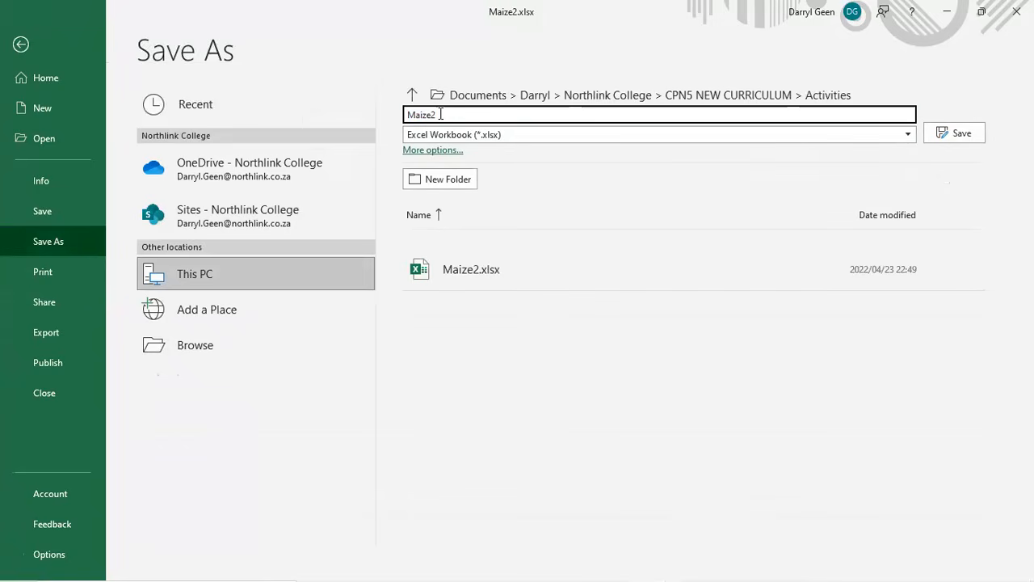
key(BackSpace)
text(cOLUMN)
key(BackSpace)
key(BackSpace)
key(BackSpace)
key(BackSpace)
key(BackSpace)
key(BackSpace)
key(BackSpace)
text(Column Chart)
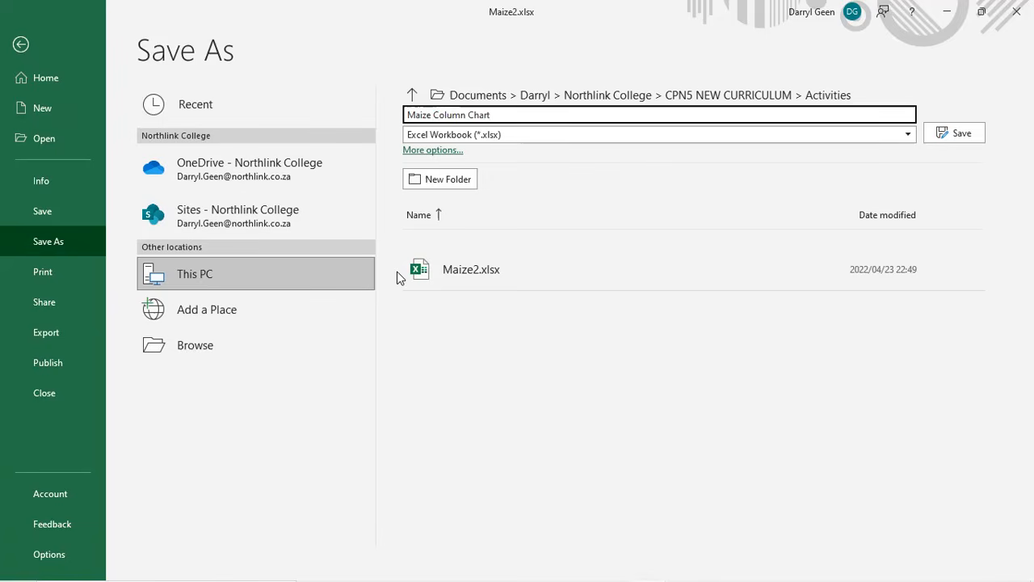
click(947, 133)
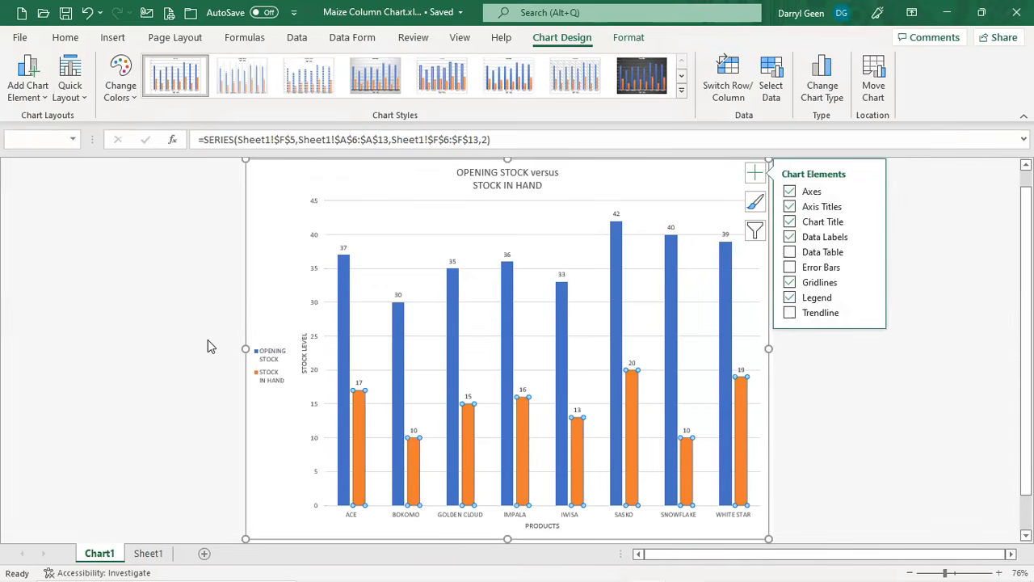
Change the chart type of the whole chart from clustered column to a basic line chart
click(345, 314)
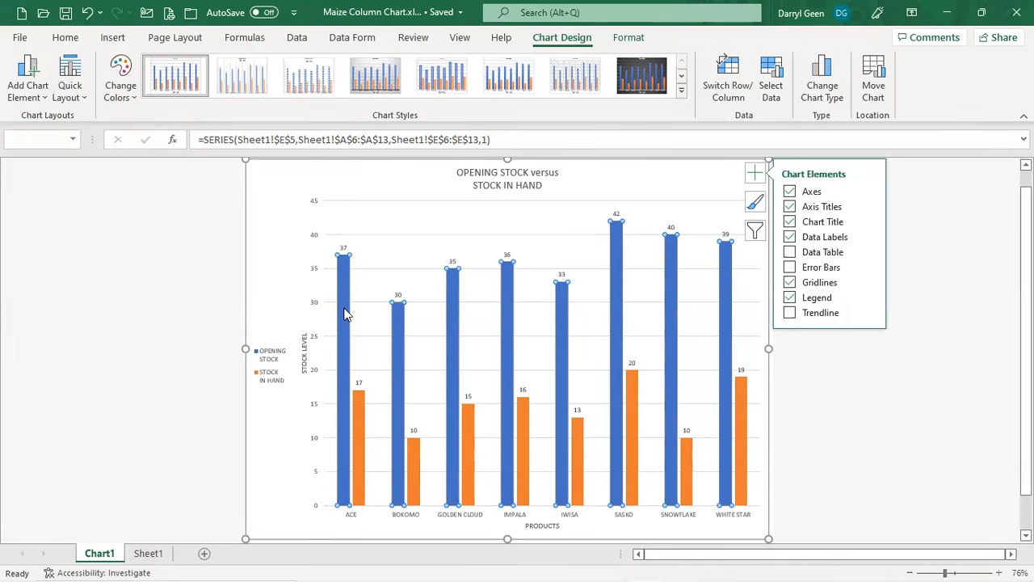
click(826, 91)
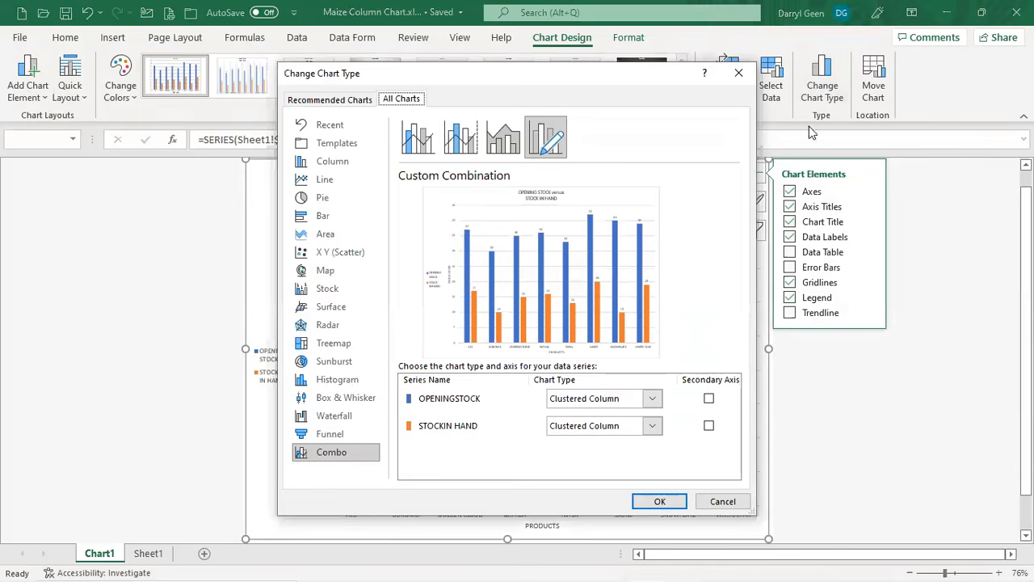
click(305, 183)
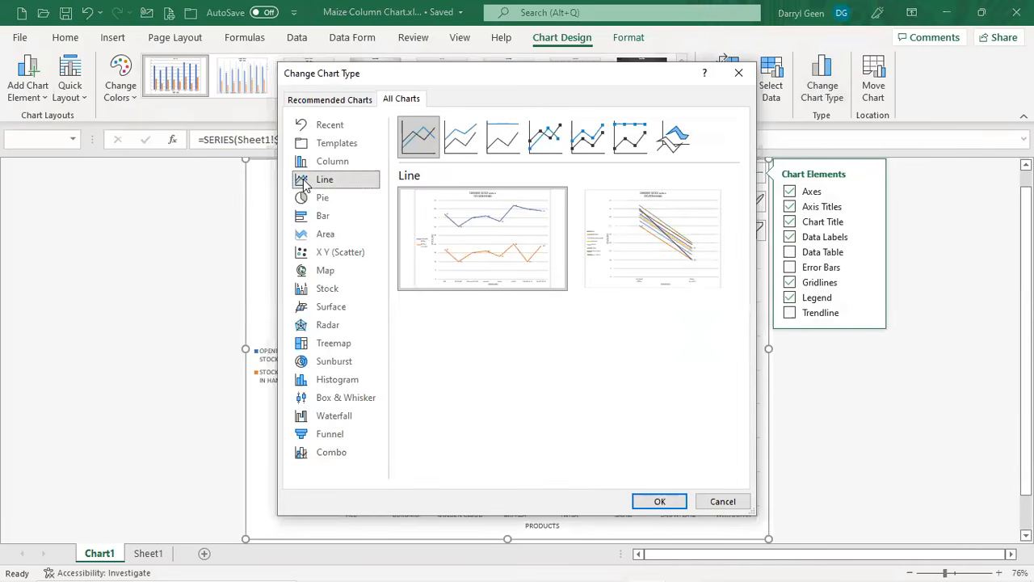
click(660, 503)
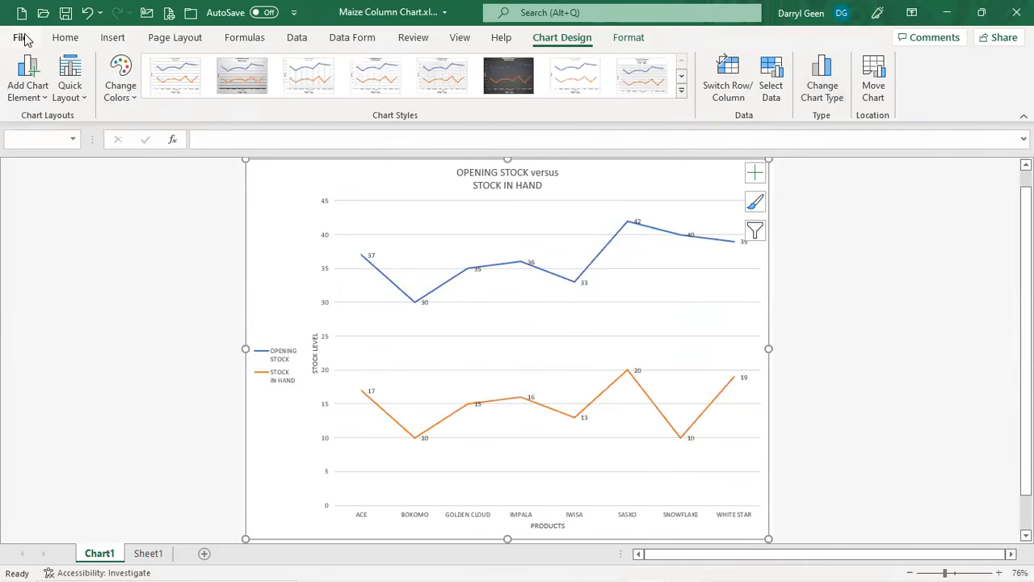
Save a copy of the workbook as "Maize Line Chart" in the Activities folder
click(21, 38)
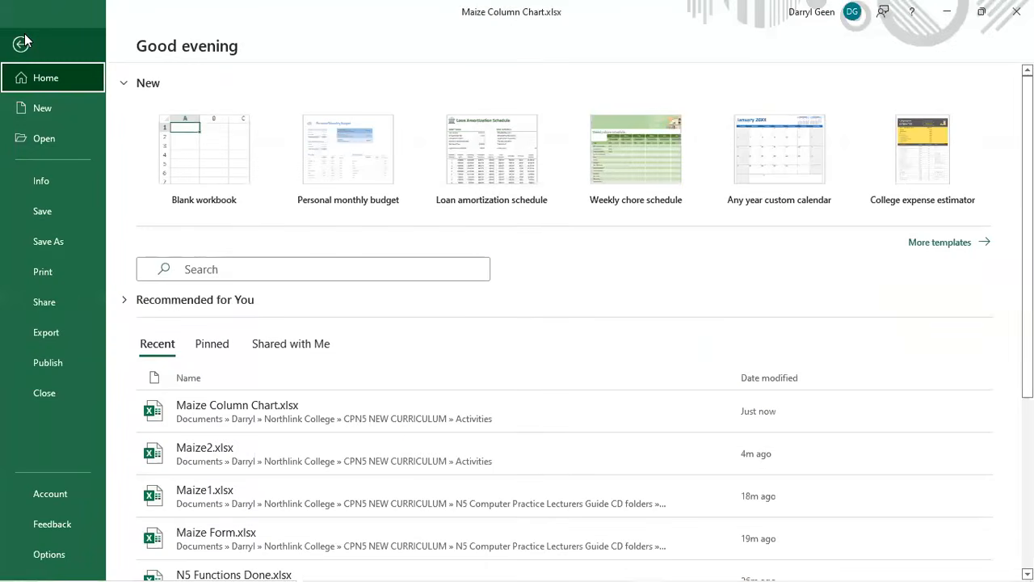
click(57, 241)
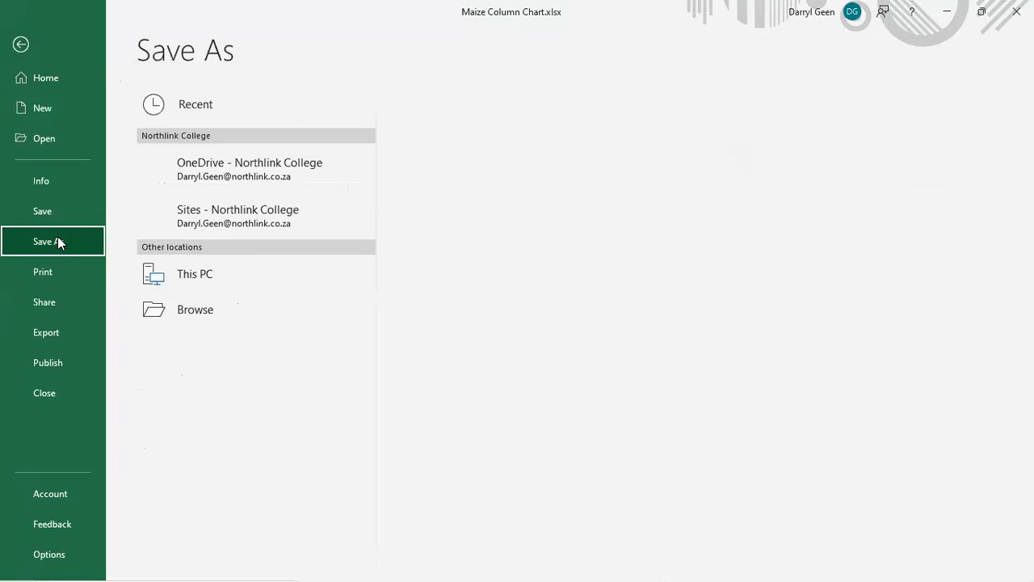
click(488, 115)
click(489, 115)
text(\\\\)
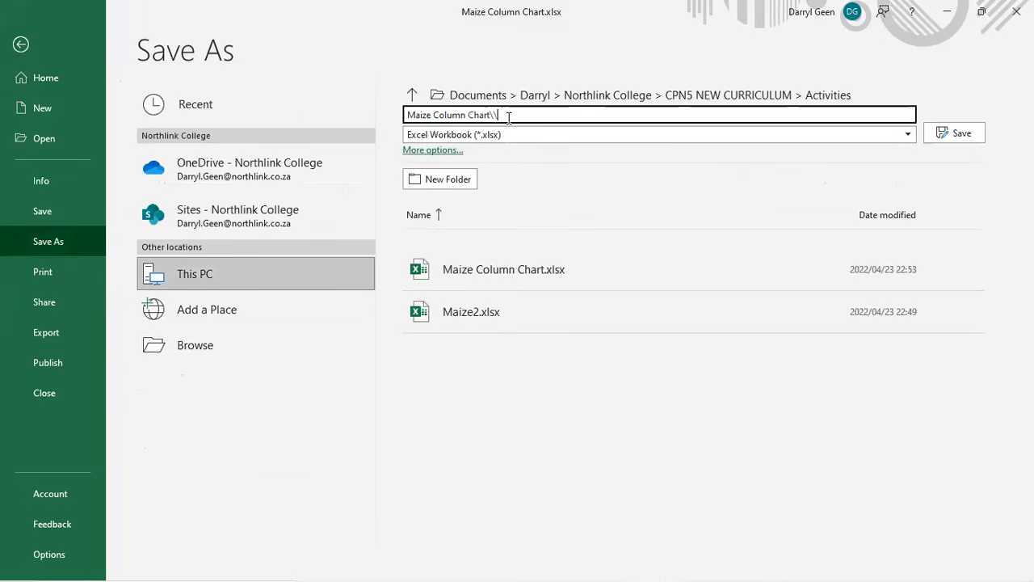
key(BackSpace)
key(BackSpace)
key(BackSpace)
key(BackSpace)
key(BackSpace)
key(BackSpace)
key(BackSpace)
key(BackSpace)
key(BackSpace)
key(BackSpace)
key(BackSpace)
key(BackSpace)
key(BackSpace)
key(BackSpace)
key(BackSpace)
key(BackSpace)
text(Line Chart)
click(949, 133)
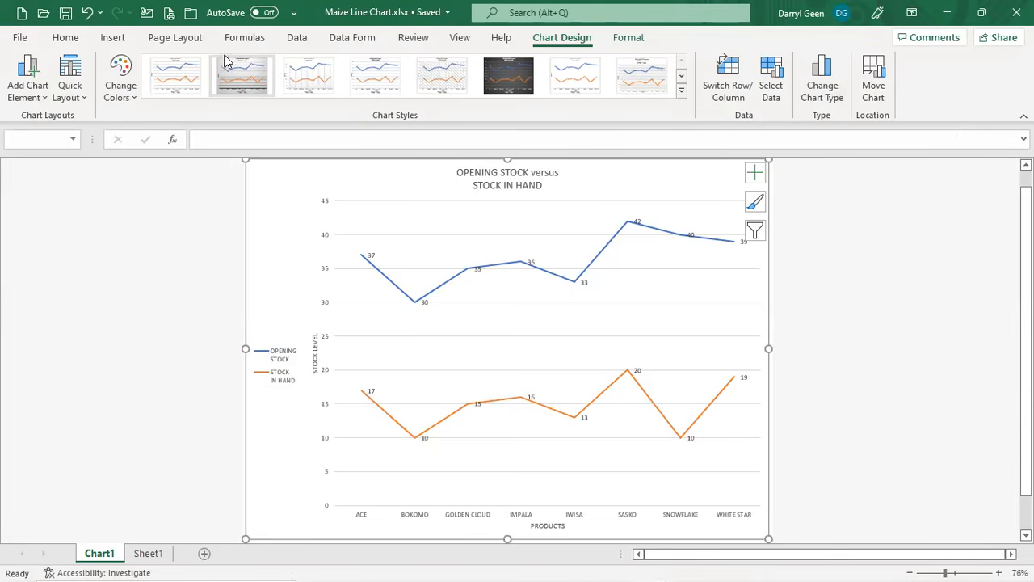
Add a custom footer to the chart sheet with the author's full name in the left section and "ACT 1.35" in the right section
click(174, 38)
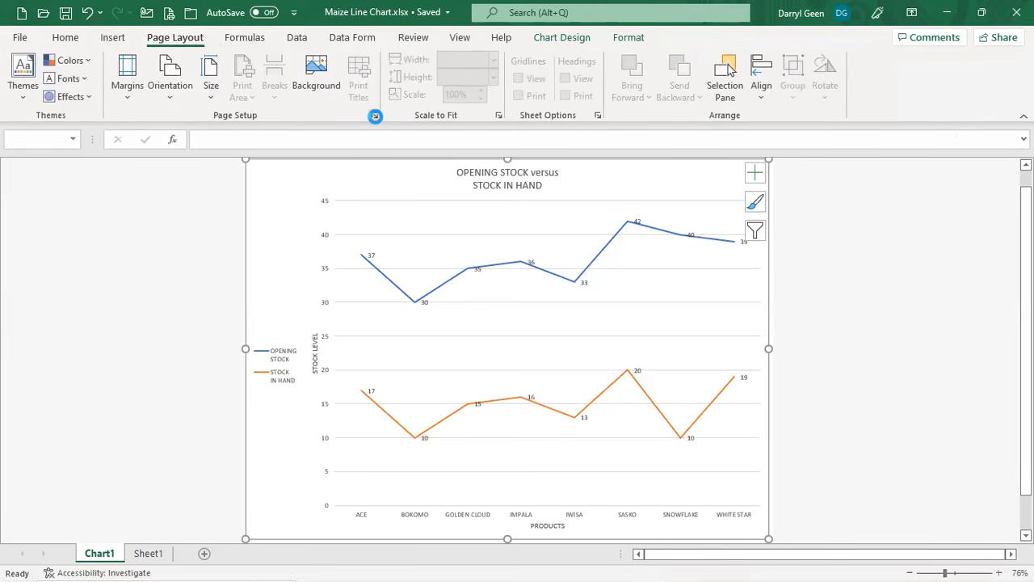
click(375, 116)
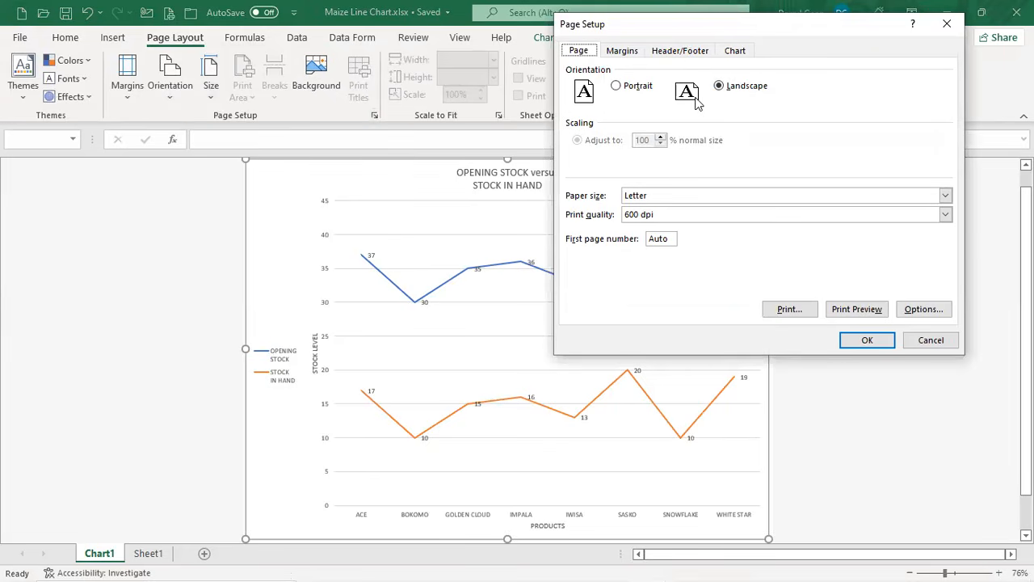
click(671, 58)
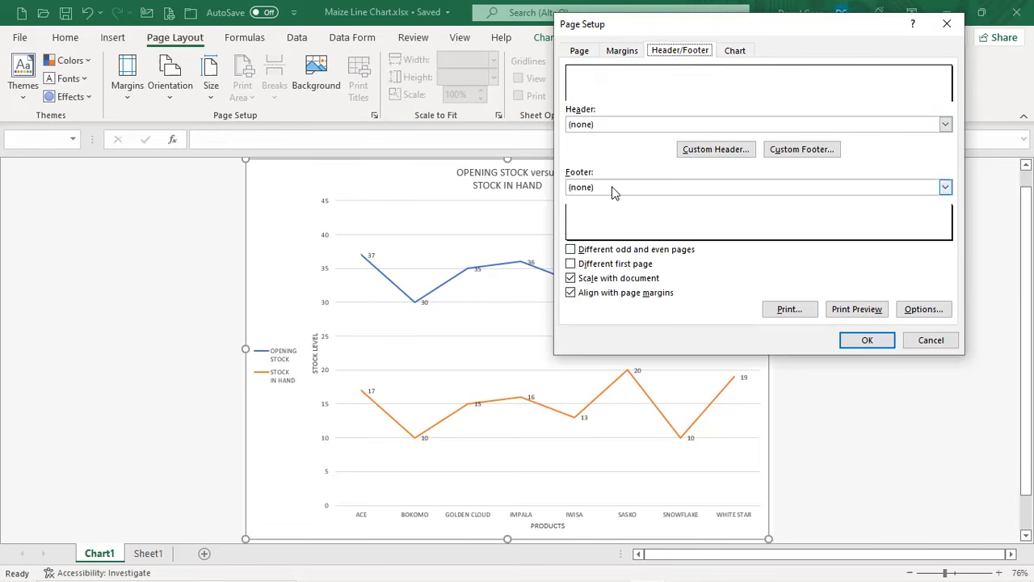
click(802, 150)
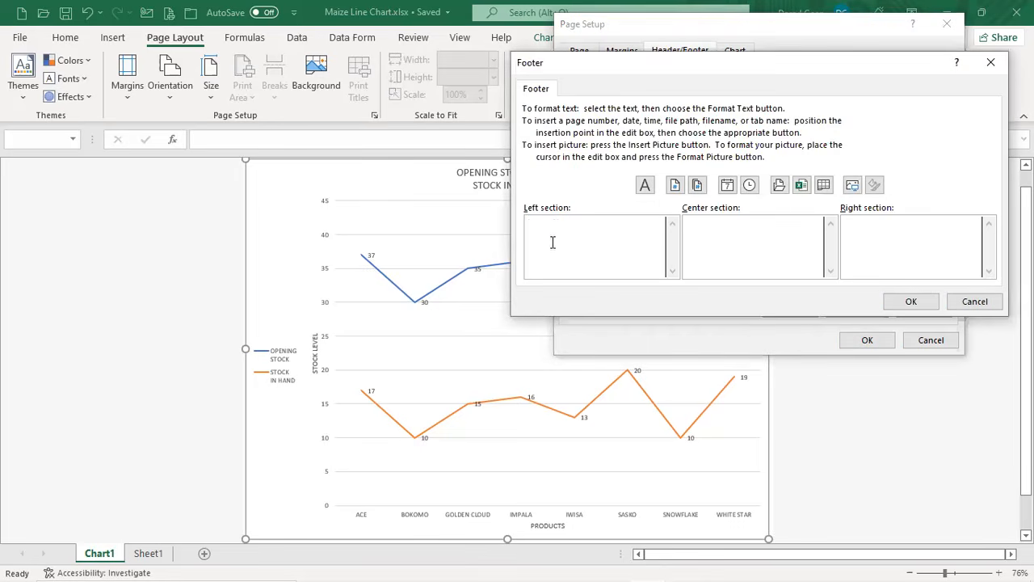
text(DARRYL GEEN)
click(924, 231)
text(ACT)
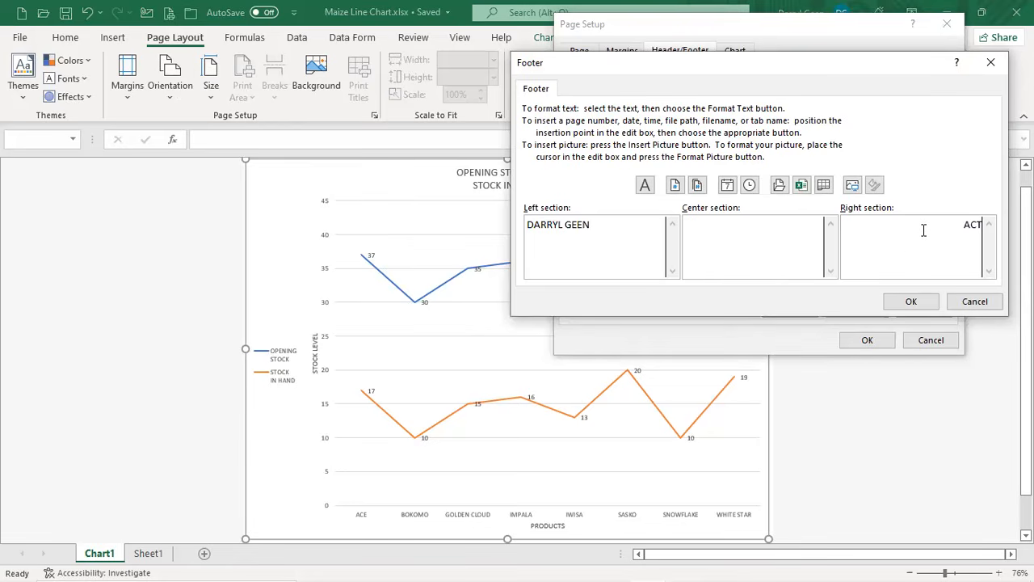
text( 1.35)
click(926, 303)
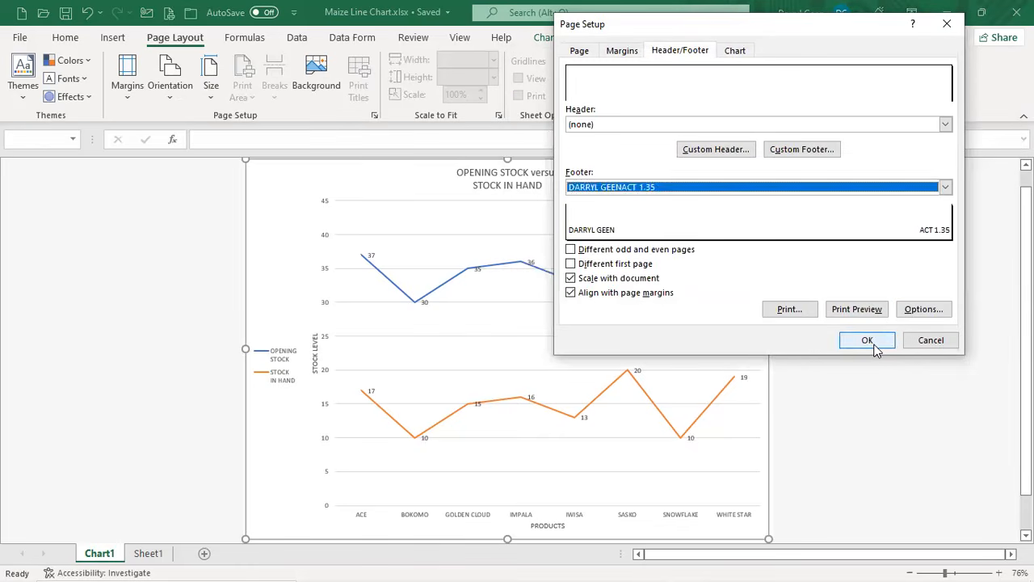
click(870, 342)
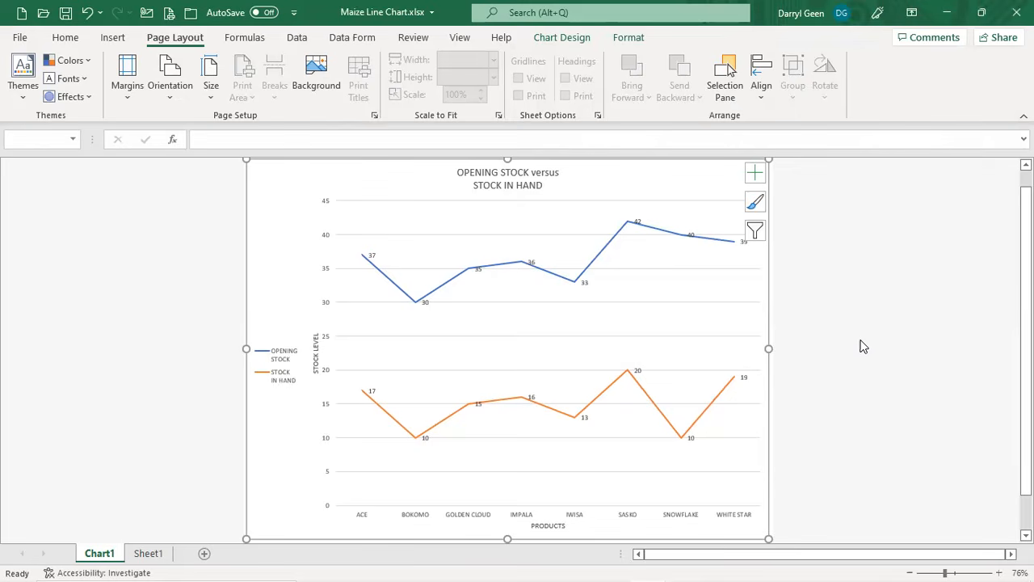
Show the formulas instead of the calculated results on Sheet1
click(65, 44)
scroll(517, 209, up, 1)
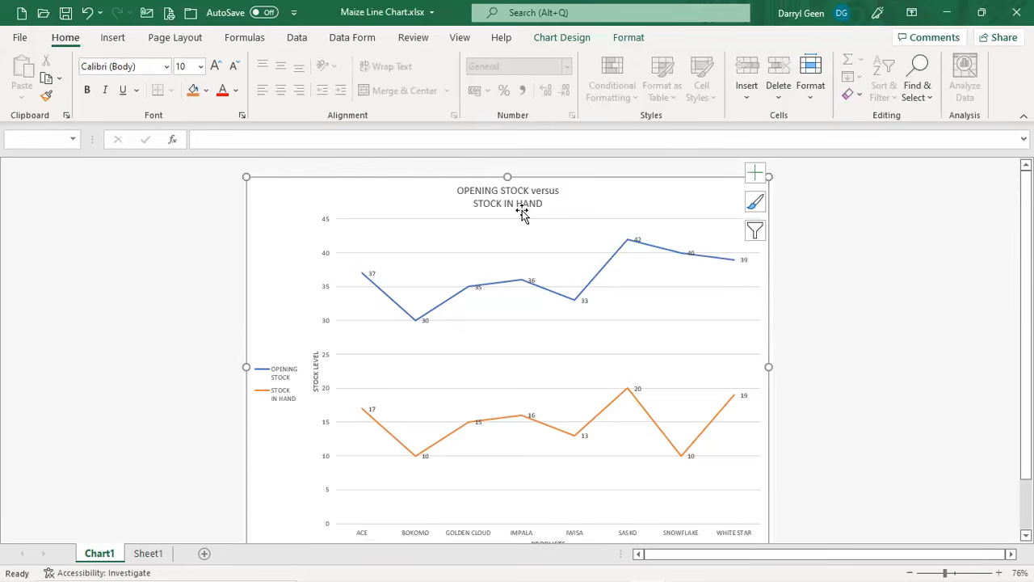
click(154, 556)
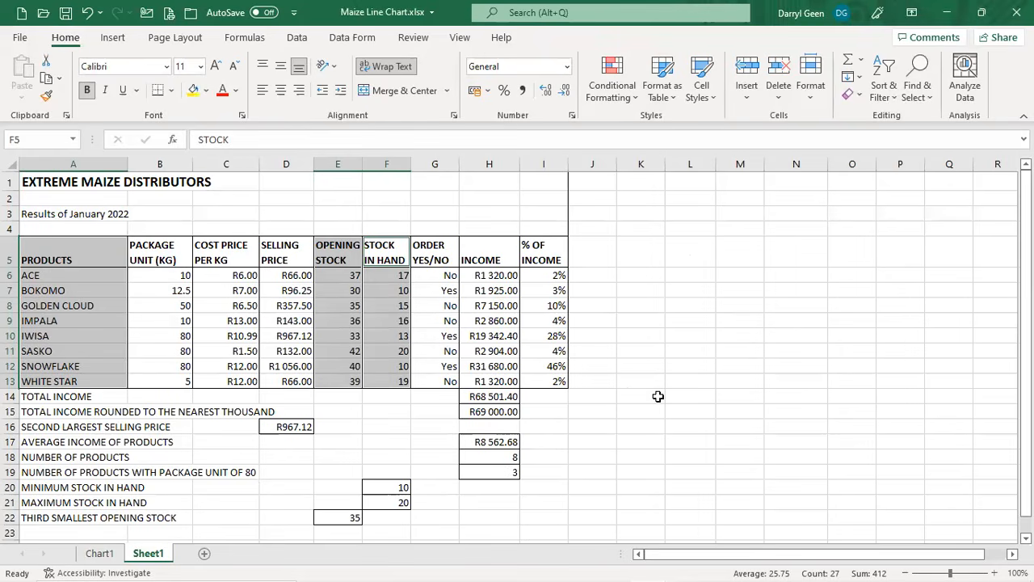
click(239, 41)
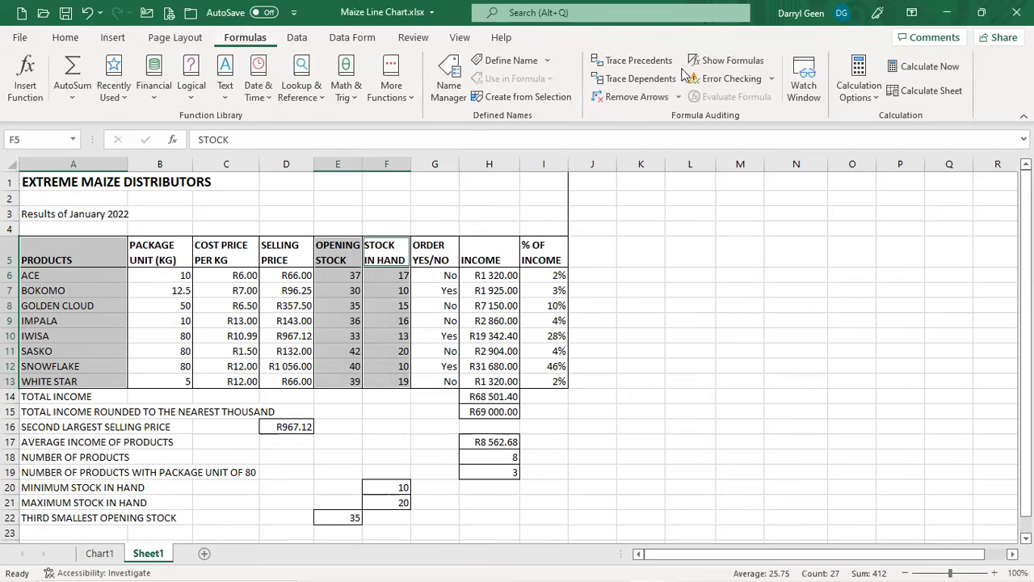
click(735, 60)
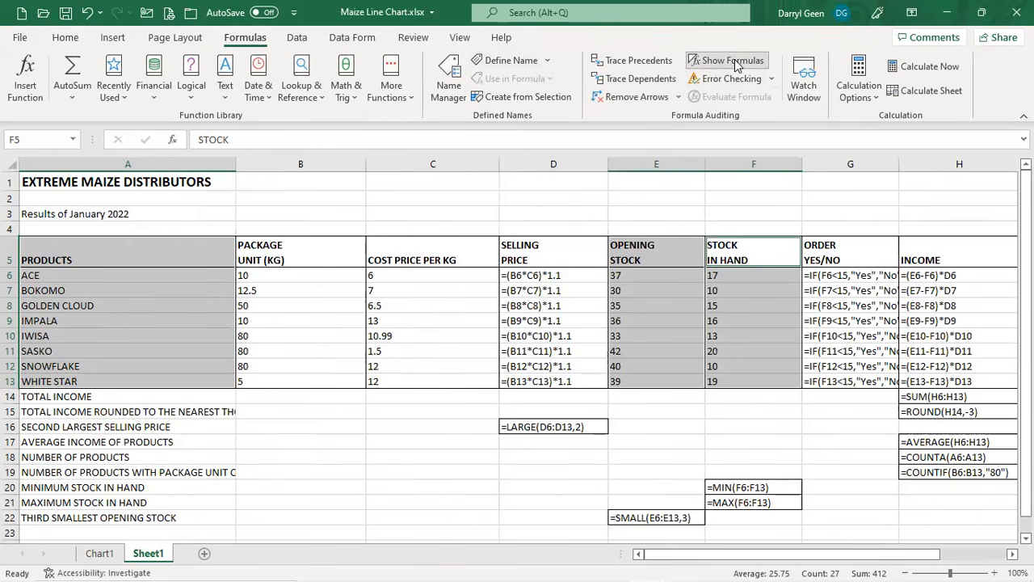
click(735, 63)
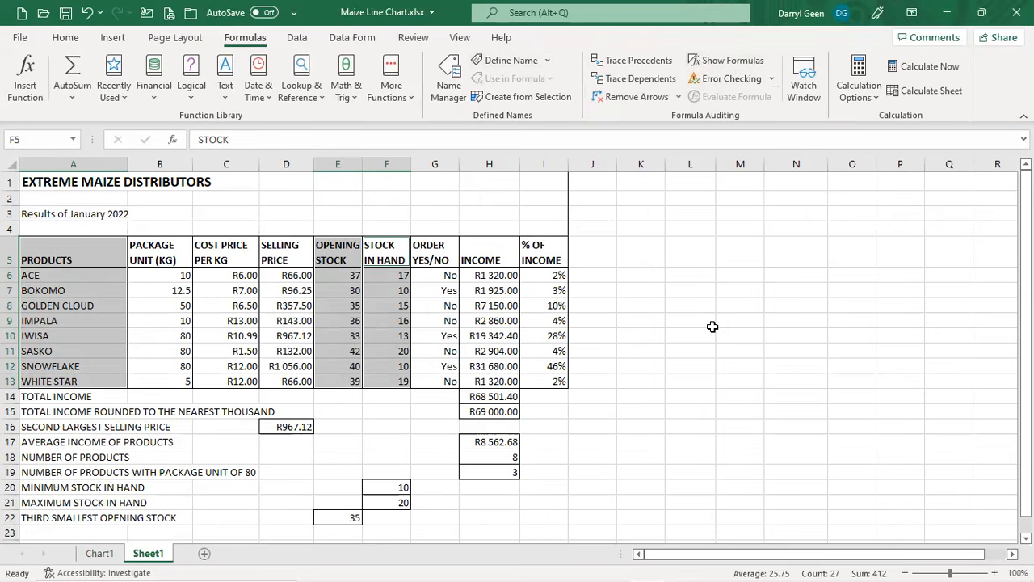
key(ctrl+grave)
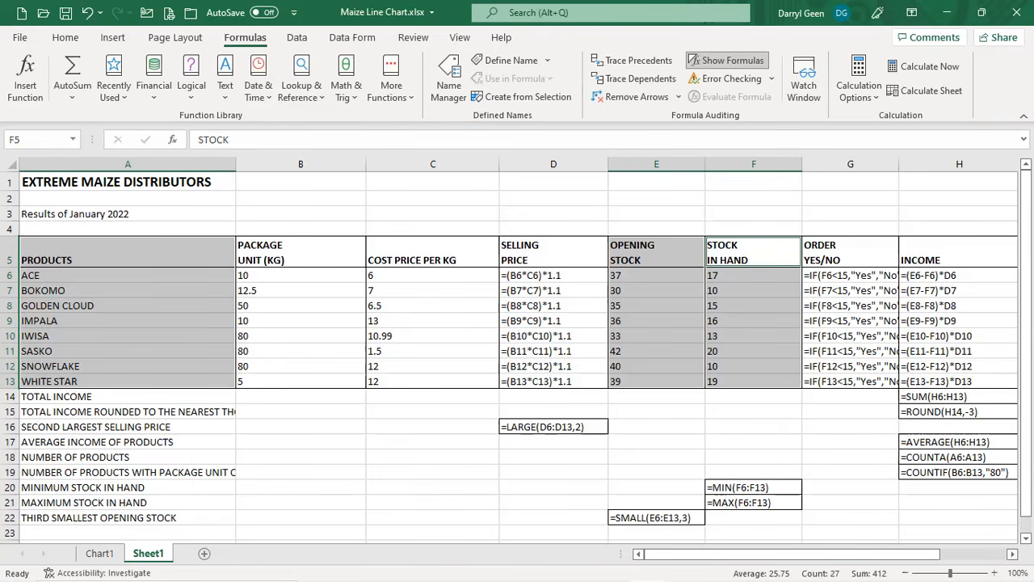
Autofit the width of column G, ORDER YES/NO, to its IF formulas
scroll(517, 348, right, 2)
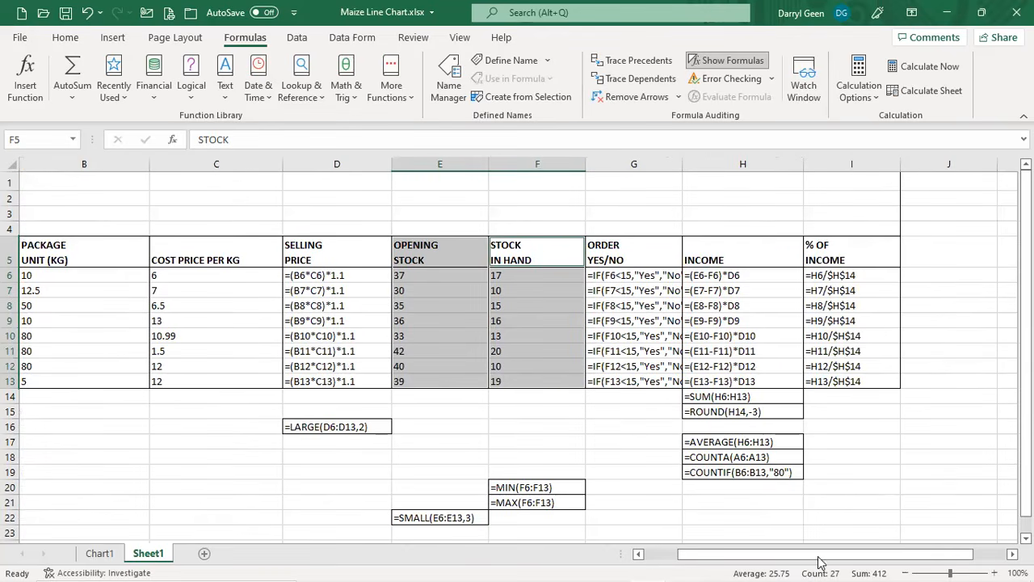
double_click(679, 162)
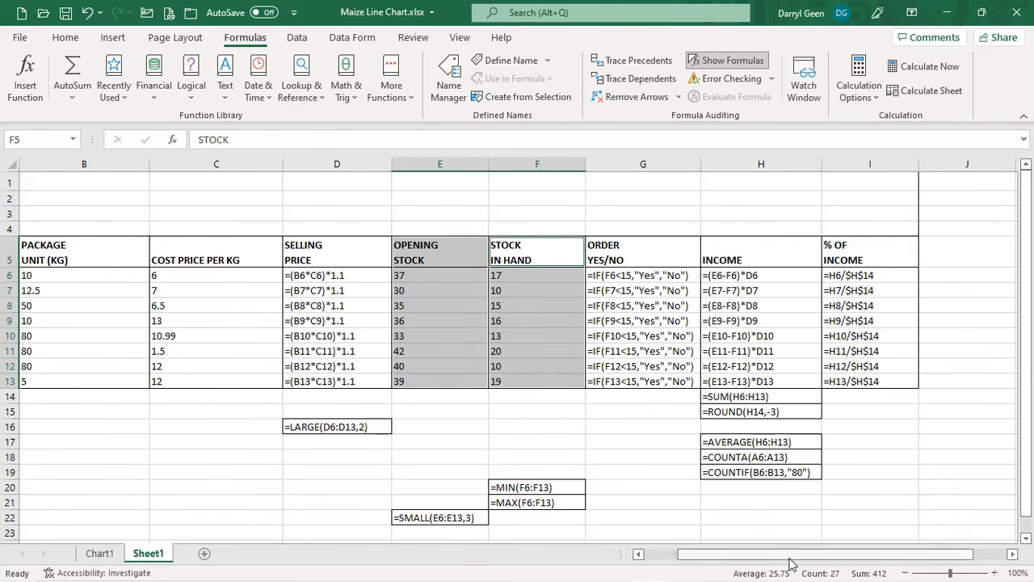
click(639, 555)
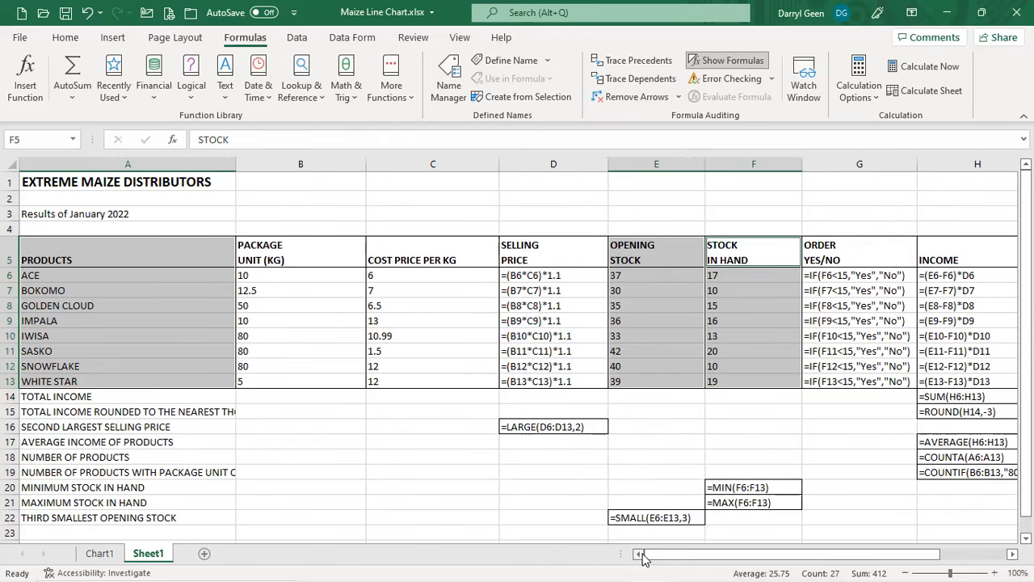
Hide columns B, C, E and F, which contain no product-row formulas
click(315, 166)
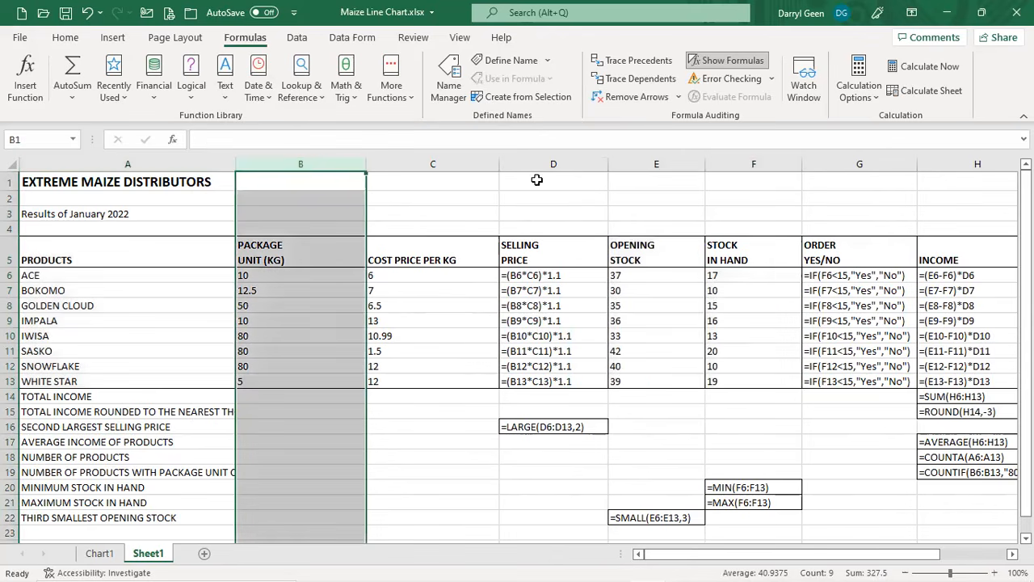
ctrl+click(458, 166)
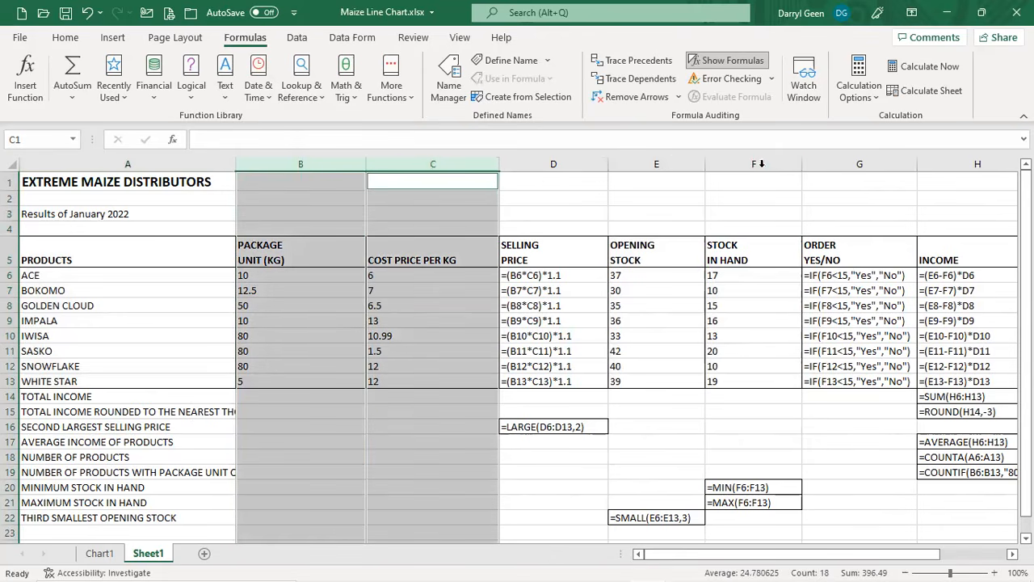
ctrl+click(674, 164)
ctrl+click(766, 163)
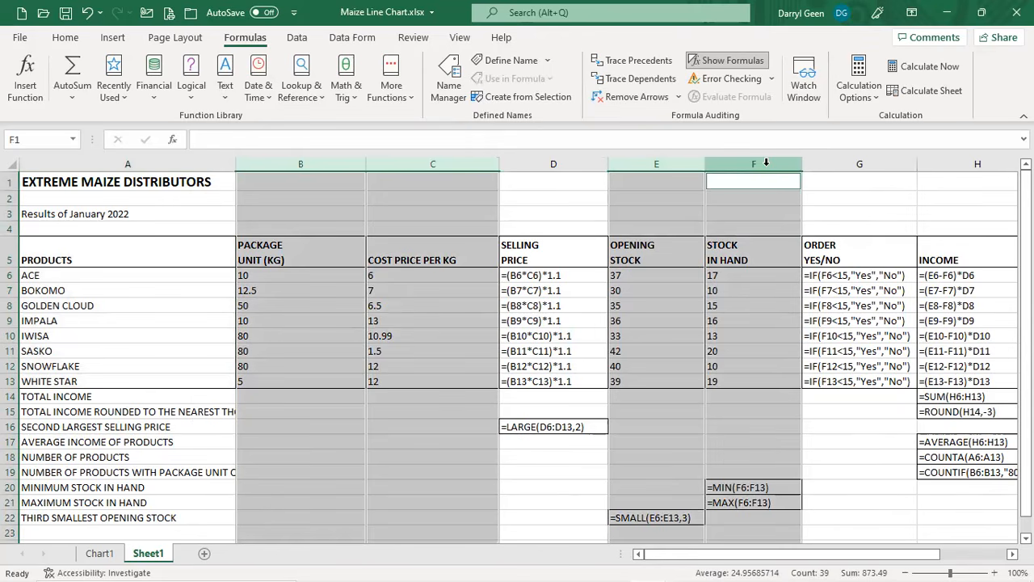
right_click(765, 165)
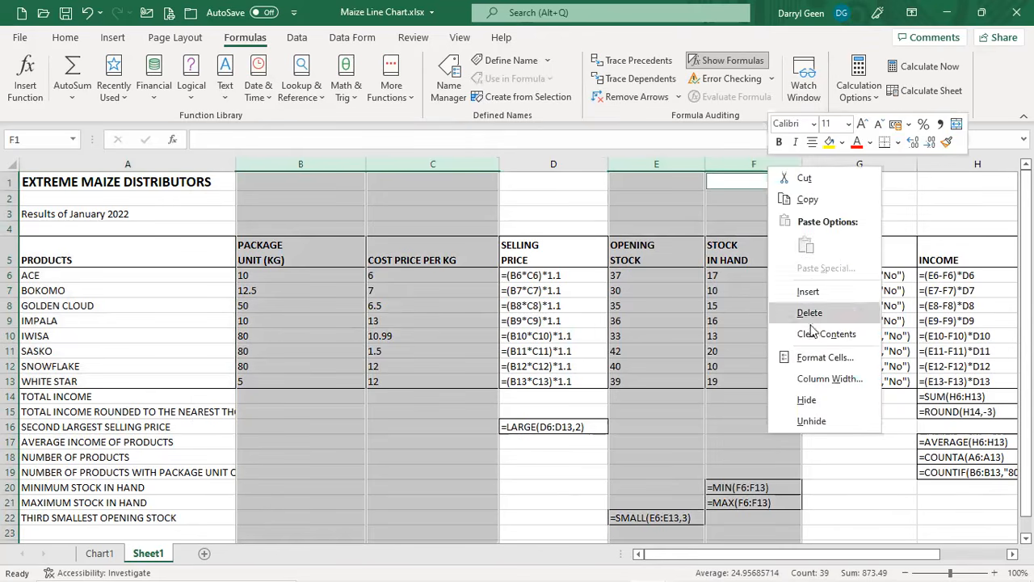
click(808, 400)
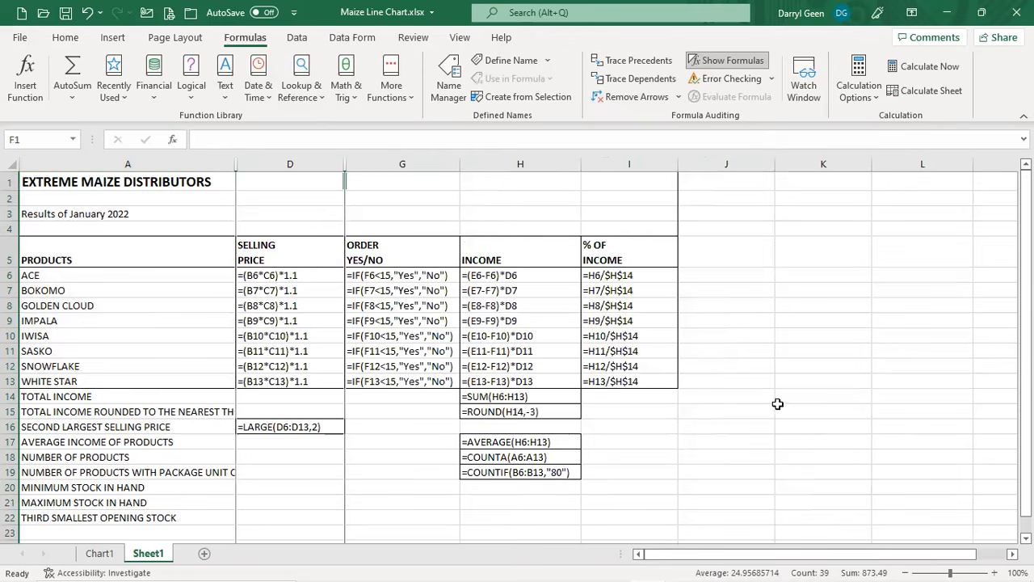
click(273, 248)
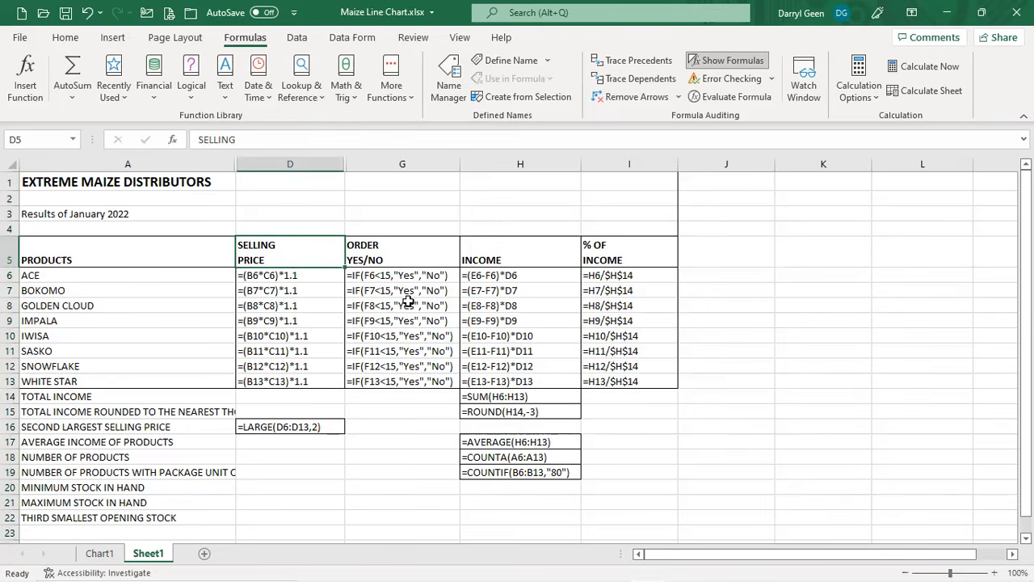
Save a copy of the workbook as "Maize Form" in the Activities folder
click(21, 38)
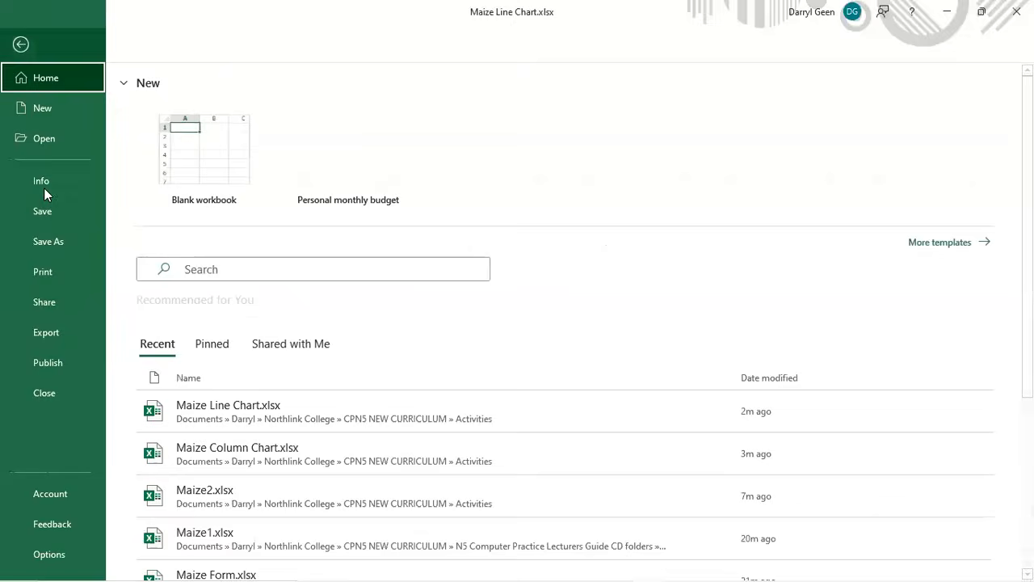
click(50, 244)
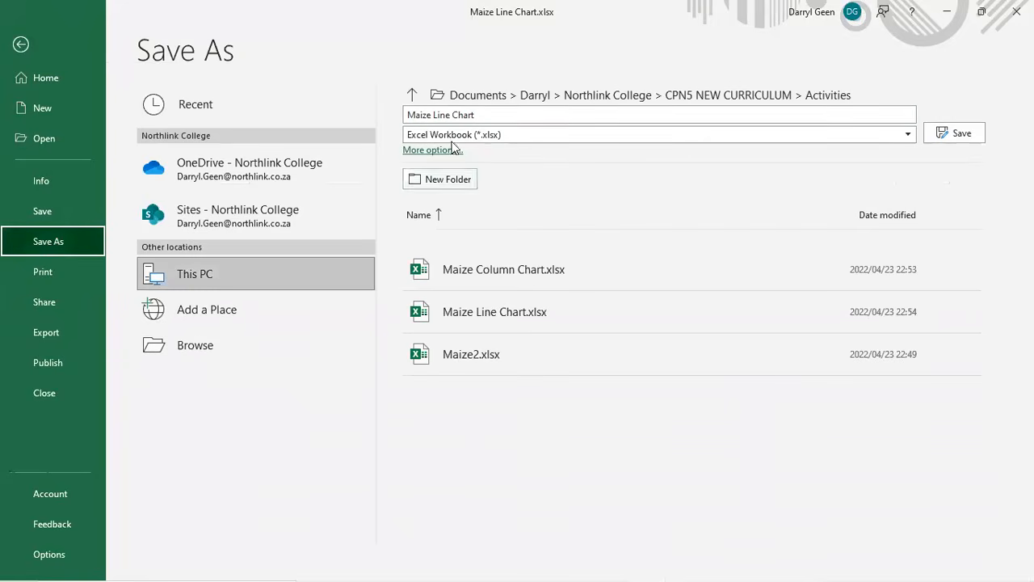
click(487, 113)
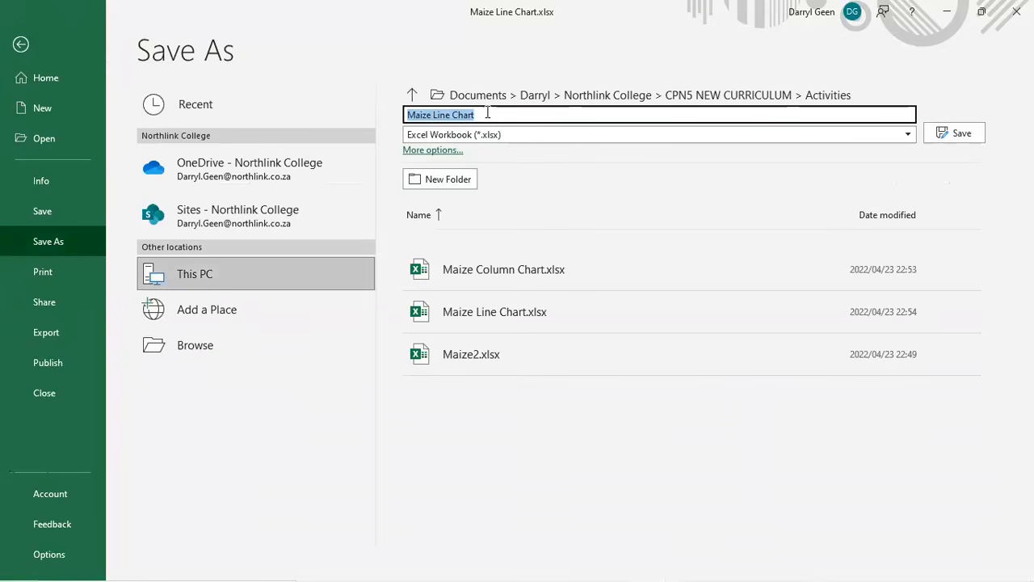
click(487, 113)
key(BackSpace)
key(BackSpace)
key(BackSpace)
key(BackSpace)
key(BackSpace)
key(BackSpace)
key(BackSpace)
key(BackSpace)
key(BackSpace)
key(BackSpace)
text(fORM)
key(BackSpace)
key(BackSpace)
key(BackSpace)
key(BackSpace)
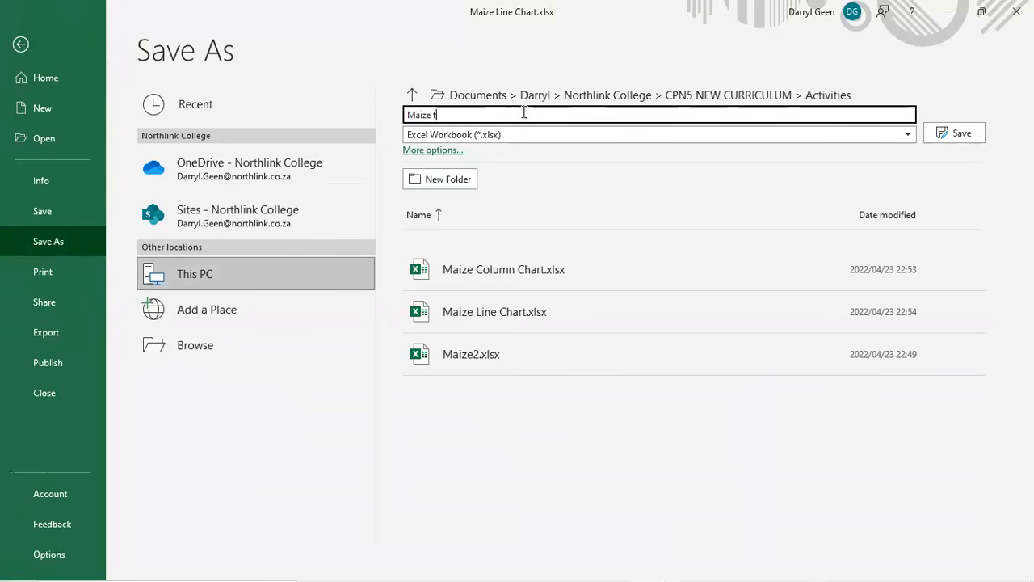
text(Form)
click(940, 133)
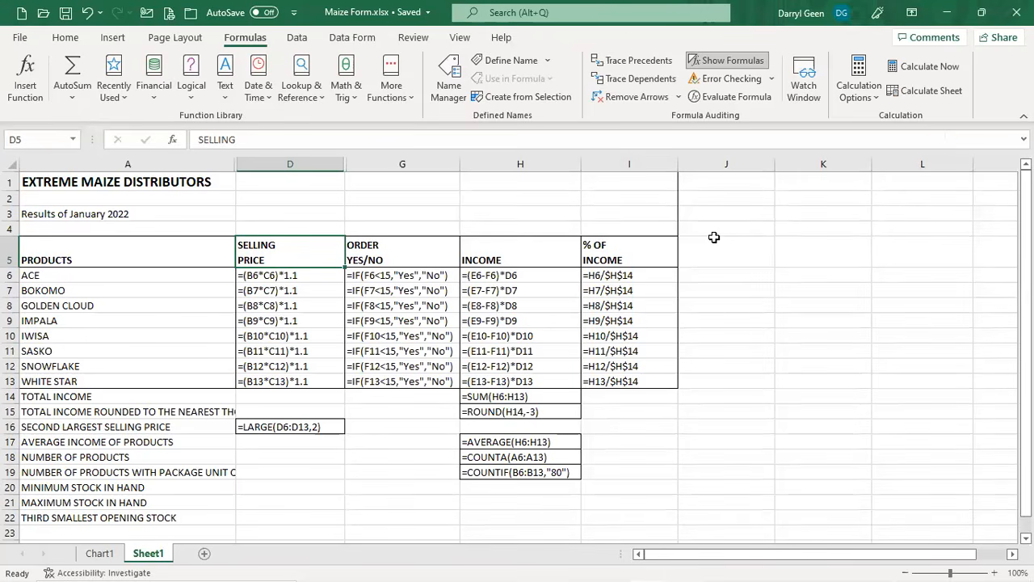
Check the print preview of the formula sheet and return to the worksheet
click(66, 40)
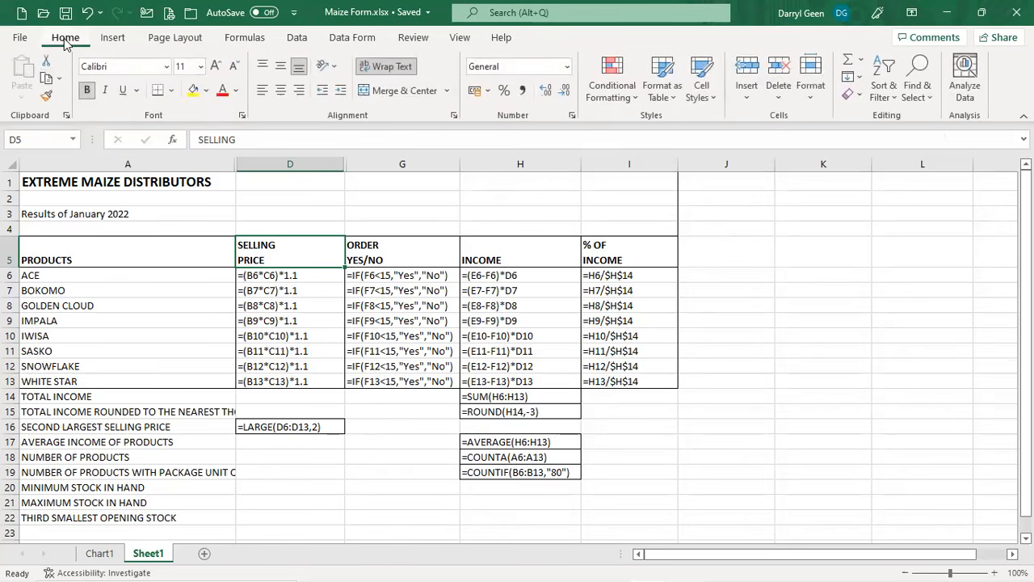
click(19, 38)
click(50, 274)
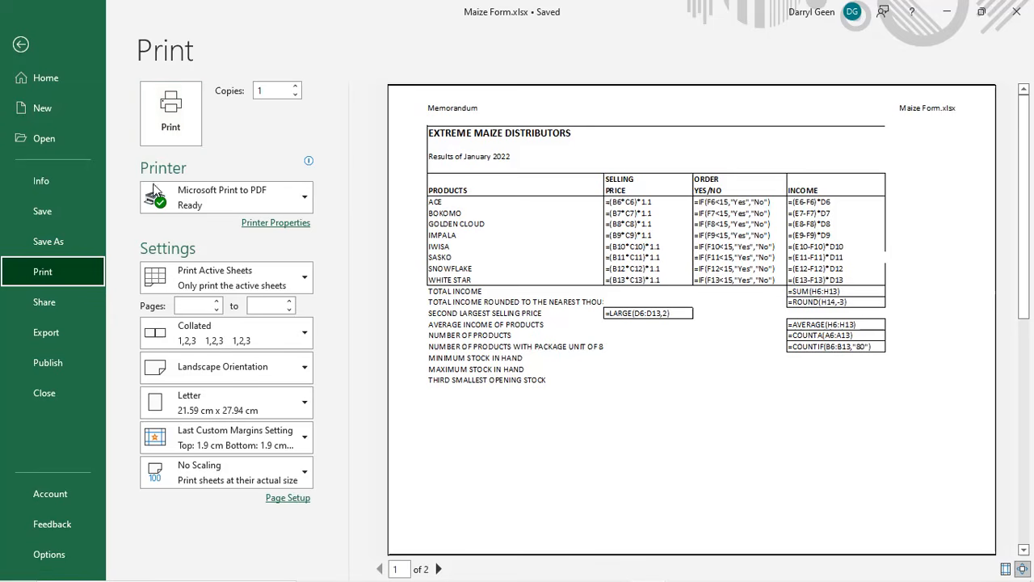
click(21, 45)
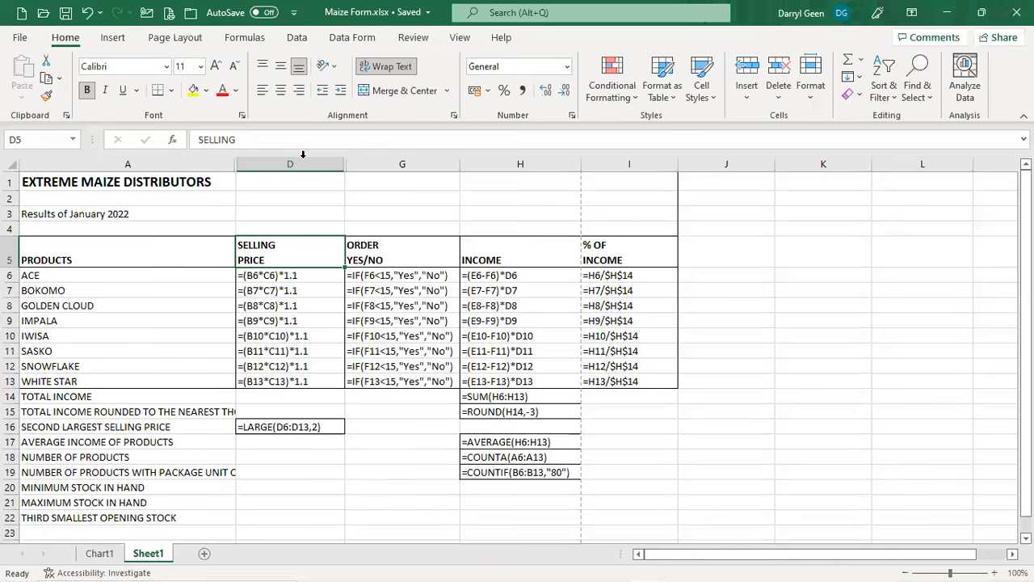